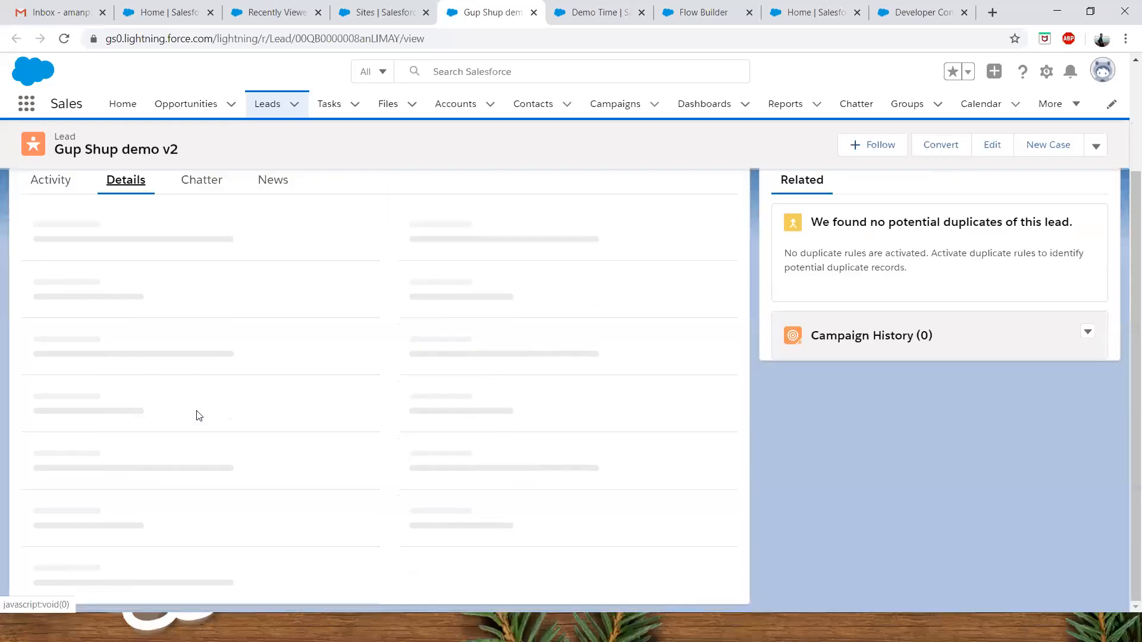
- Review the Gup Shup demo v2 lead's details, including the Email Opt Out and Description fields
scroll(200, 414, up, 1)
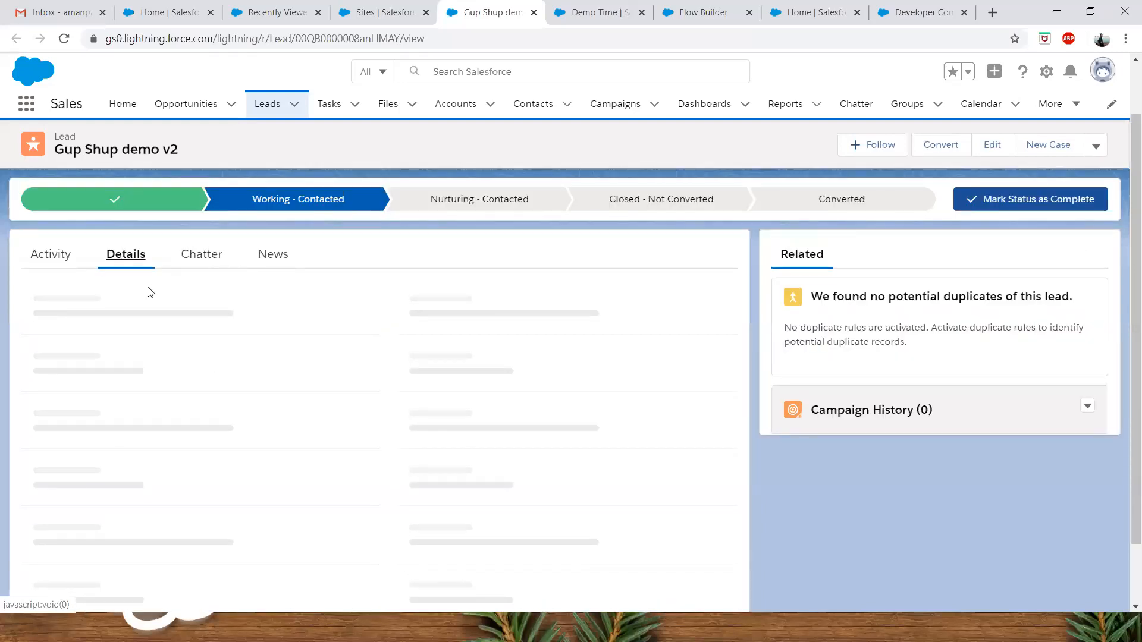
scroll(250, 355, down, 1)
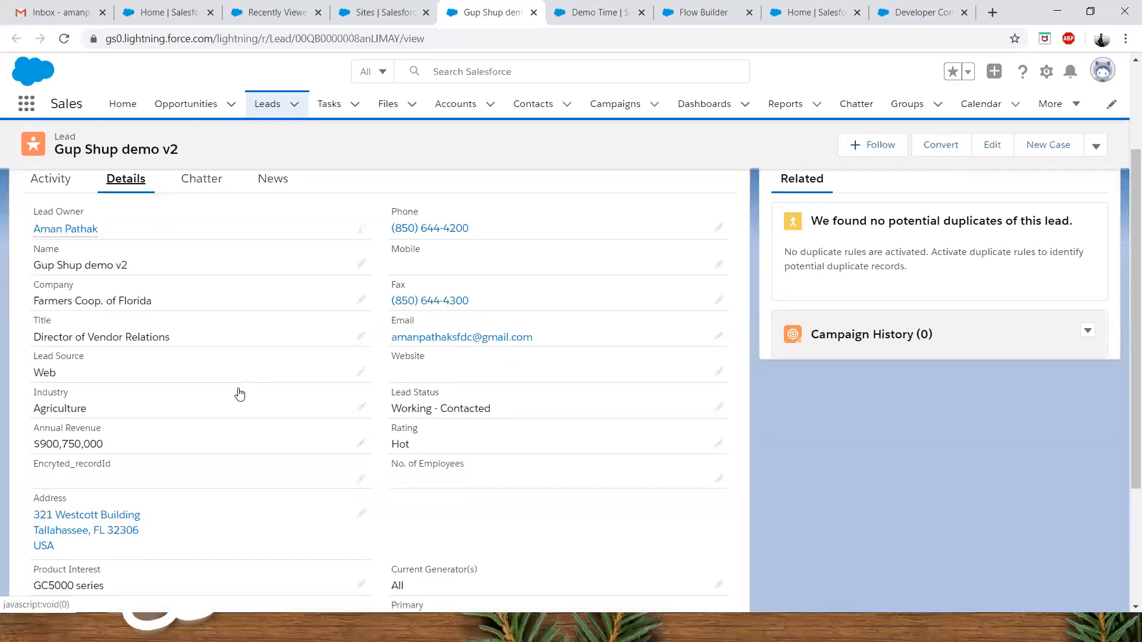
scroll(240, 394, down, 3)
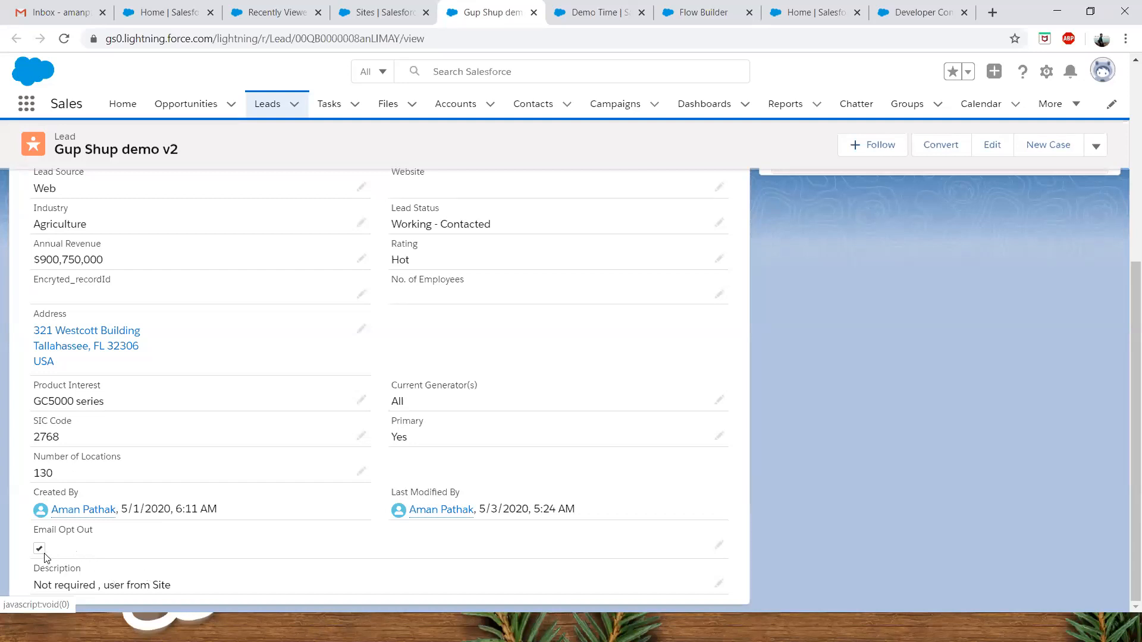
scroll(288, 382, up, 3)
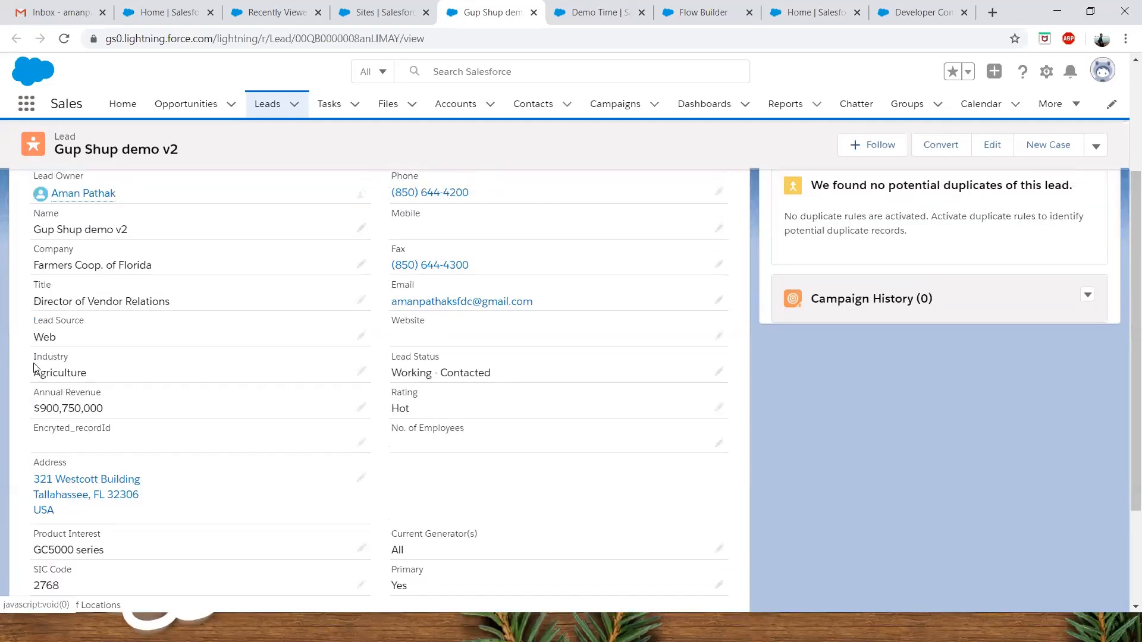
scroll(360, 267, up, 2)
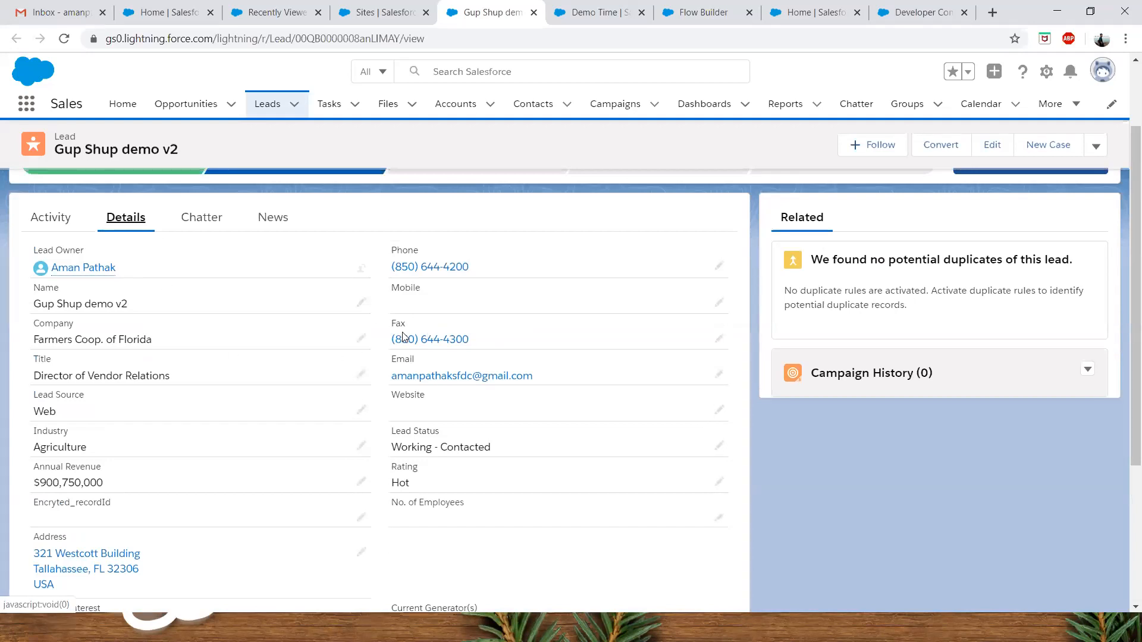
- Open an email draft to the Gup Shup demo v2 lead from its activity and examine the opt-out notice and composer
click(51, 218)
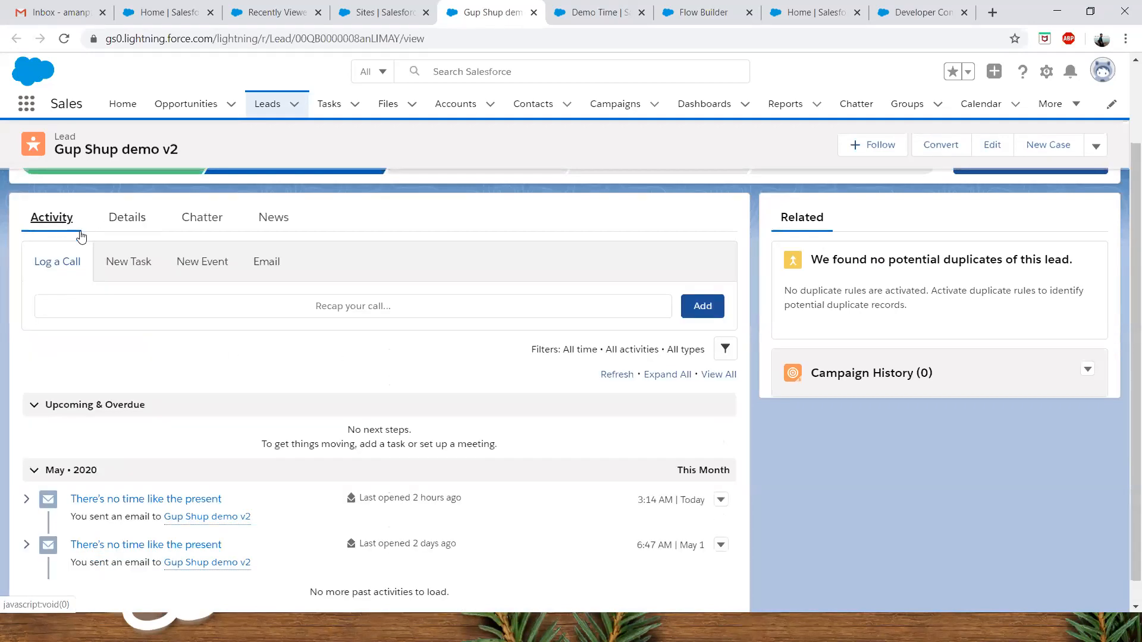
click(278, 265)
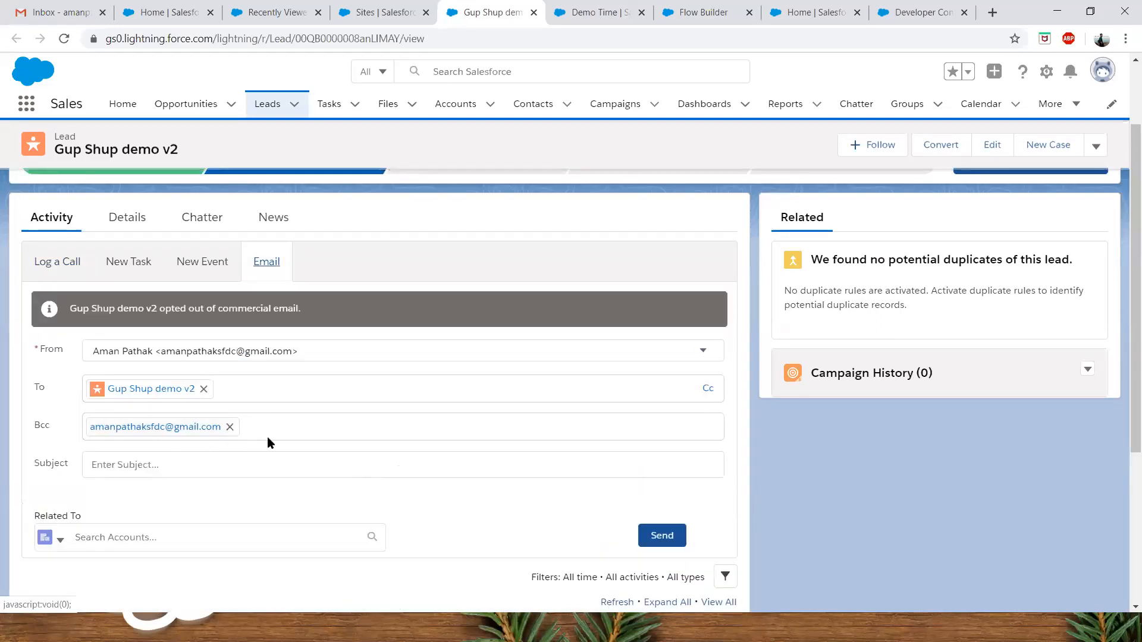
scroll(107, 411, down, 2)
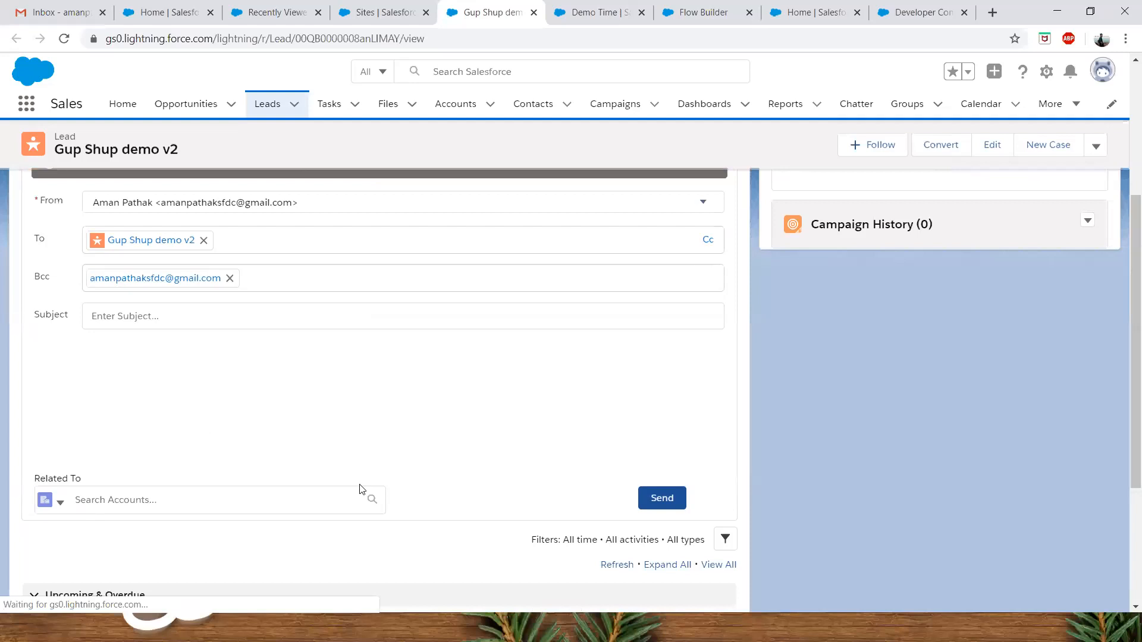
scroll(95, 485, down, 2)
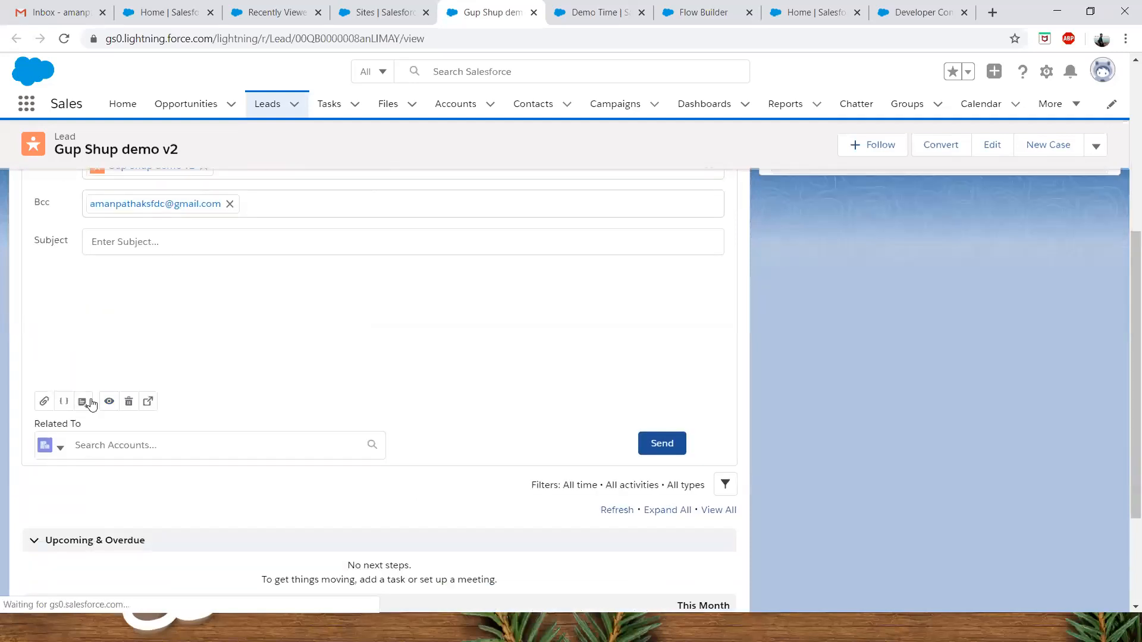
scroll(563, 429, up, 2)
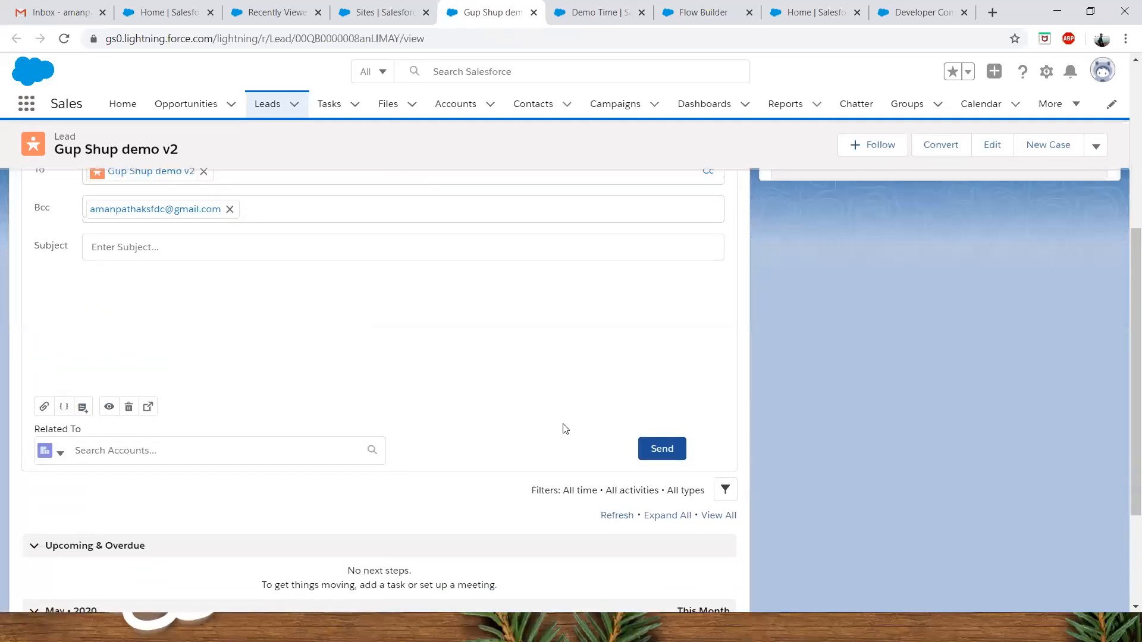
scroll(579, 464, down, 1)
scroll(168, 319, up, 2)
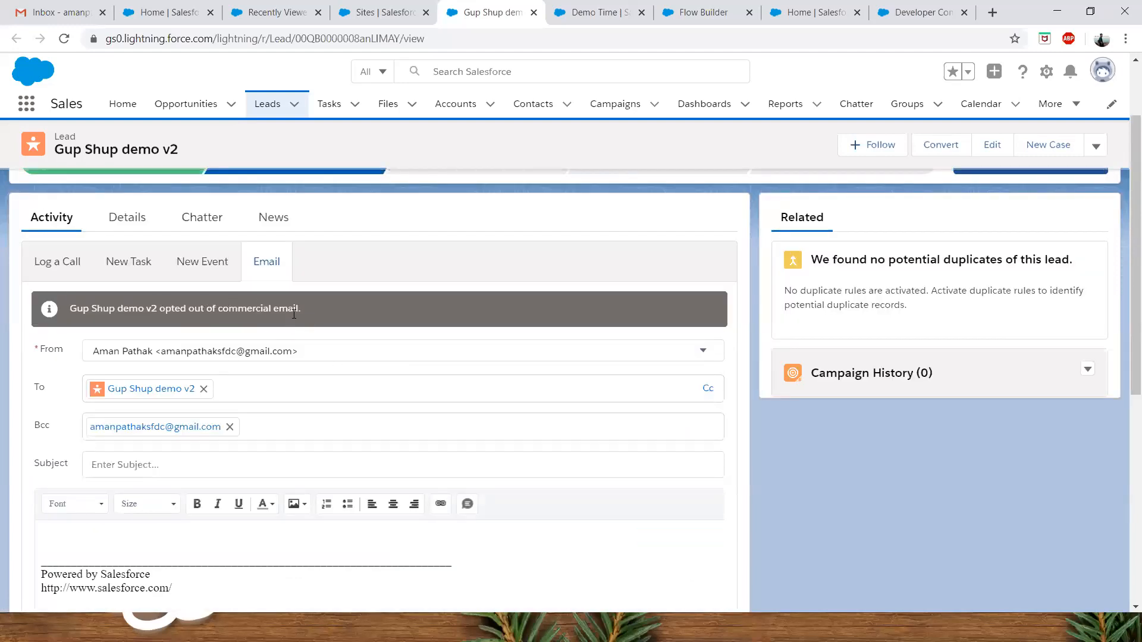
scroll(365, 396, down, 4)
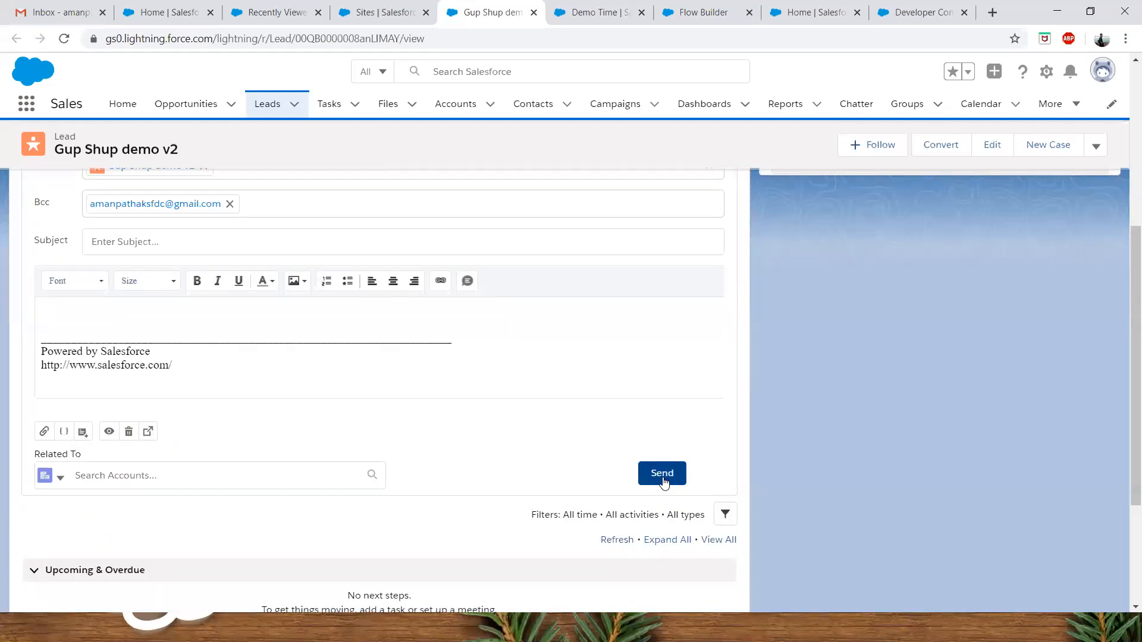
- Try to send the blank email to the opted-out lead, mark it as non-commercial, and dismiss the send confirmation
click(663, 474)
click(679, 470)
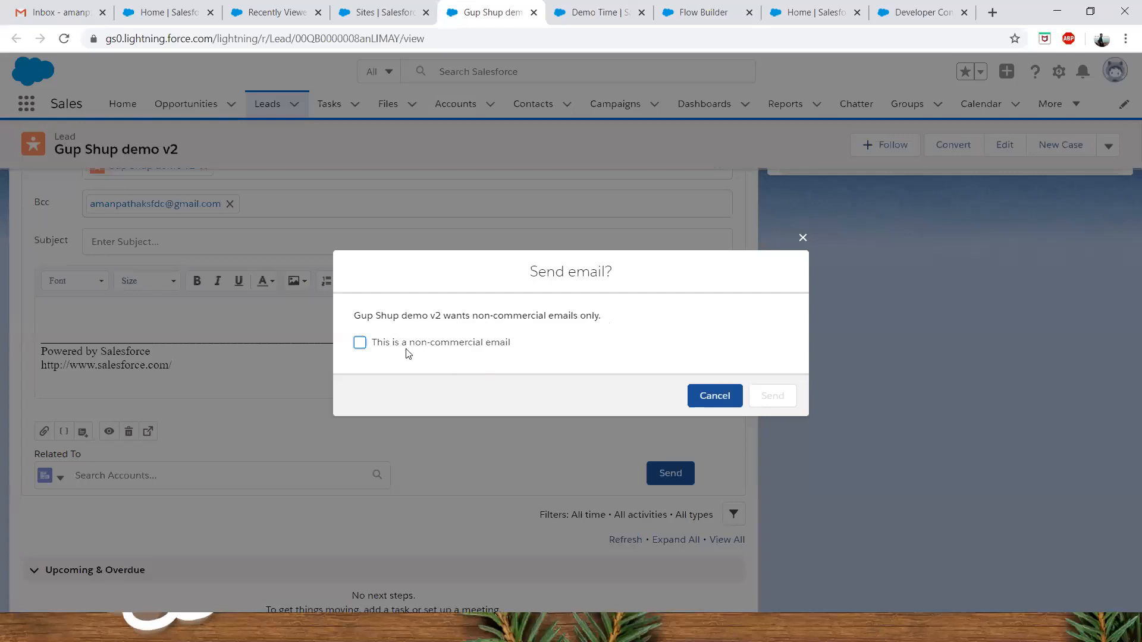
click(361, 344)
click(802, 239)
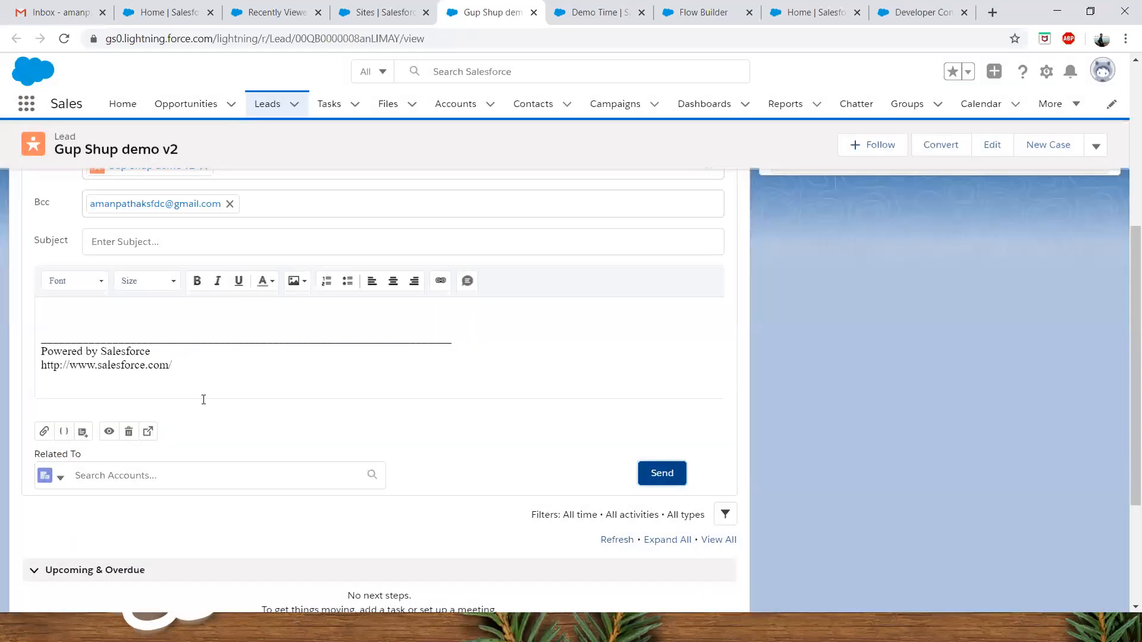
scroll(283, 416, up, 3)
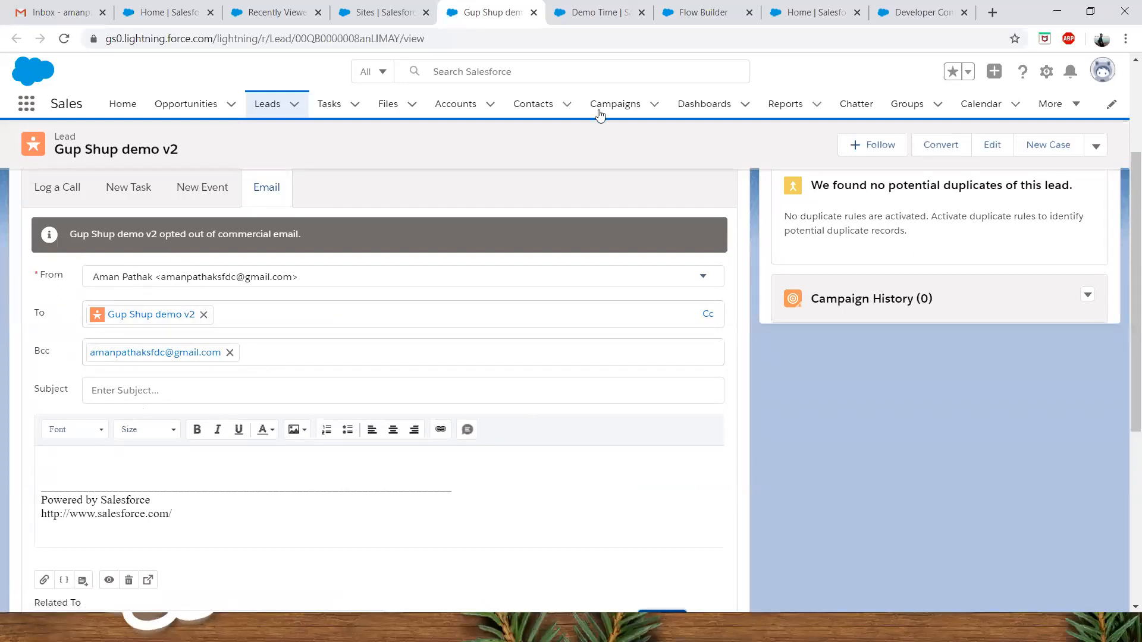
- Start an email to the Demo Time lead and insert the NewsLetterEmail template, overwriting the current email
key(ctrl+Tab)
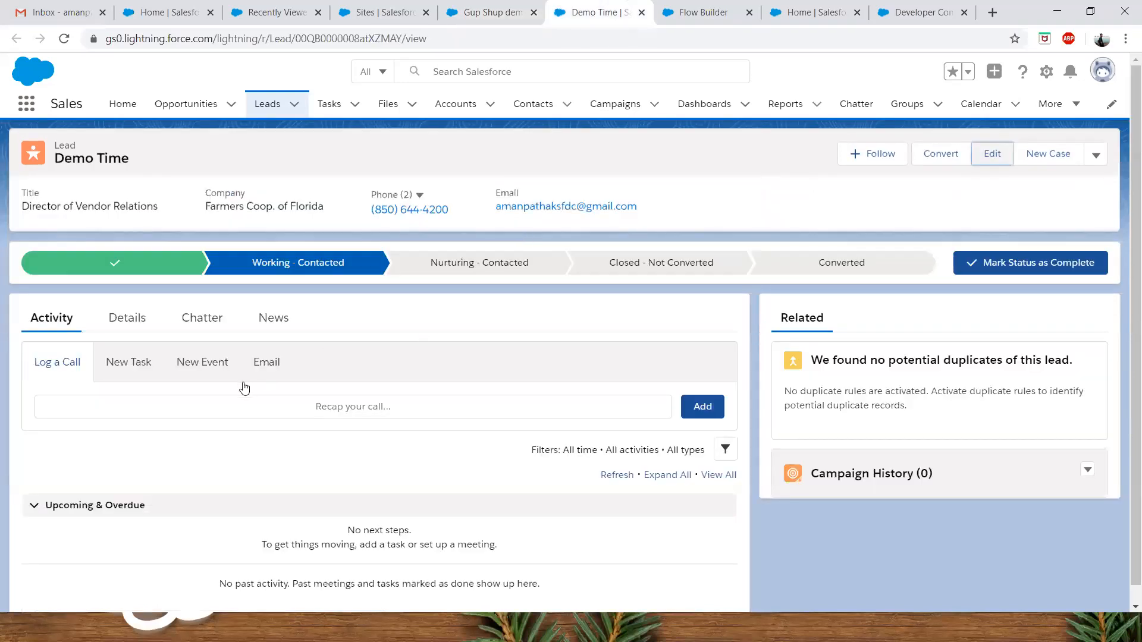
scroll(250, 407, down, 1)
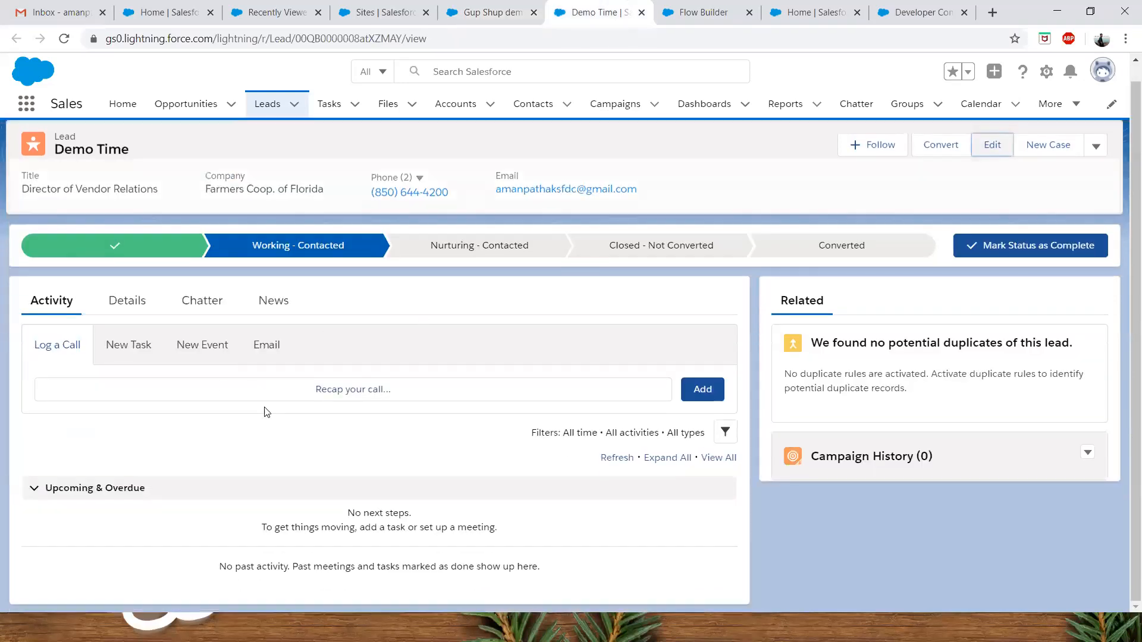
click(277, 356)
scroll(193, 422, down, 1)
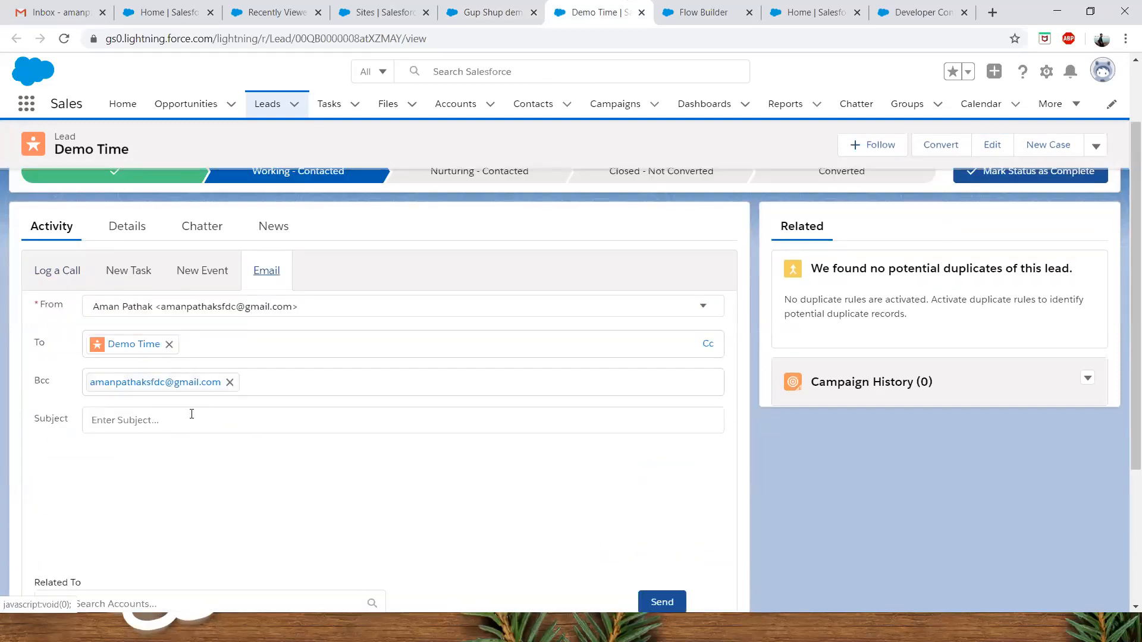
scroll(184, 410, down, 1)
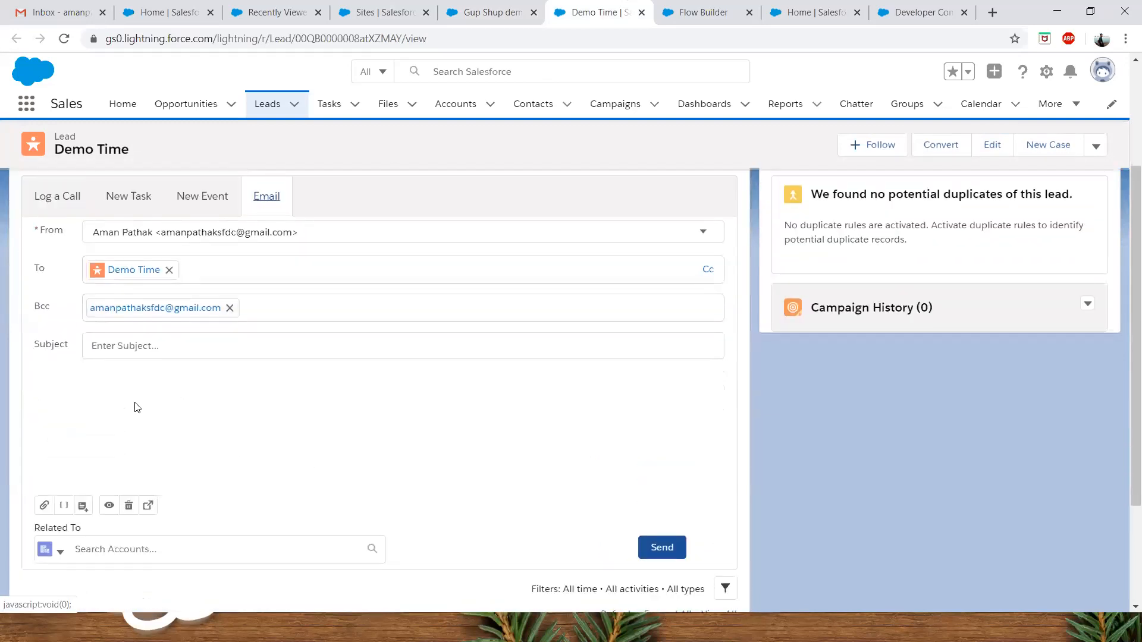
scroll(115, 454, down, 1)
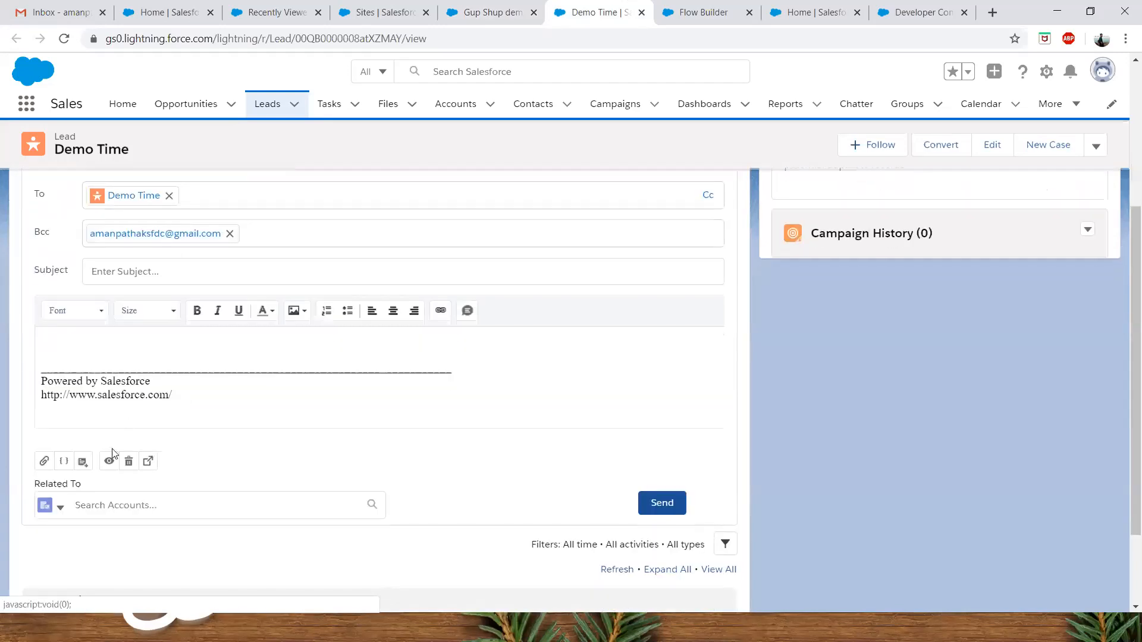
click(84, 463)
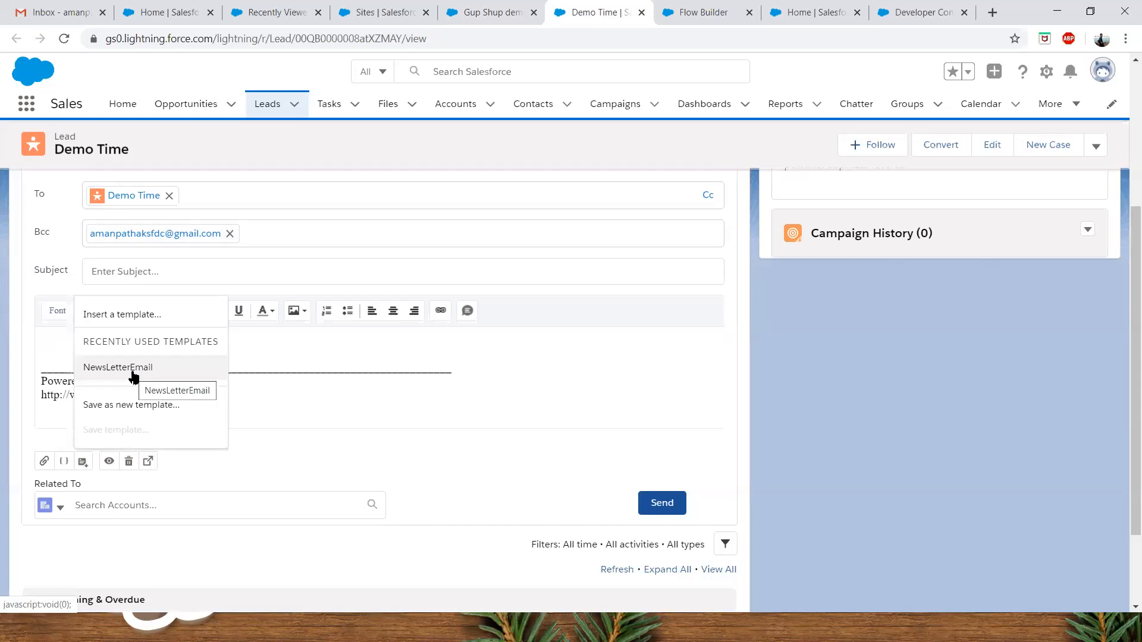
click(132, 369)
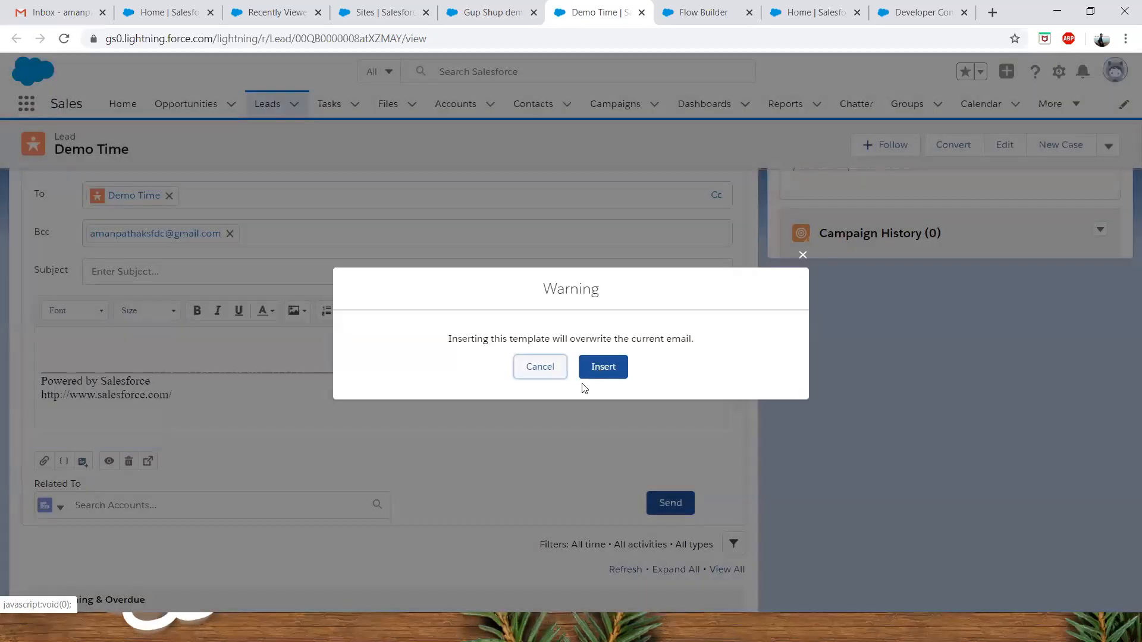
click(597, 367)
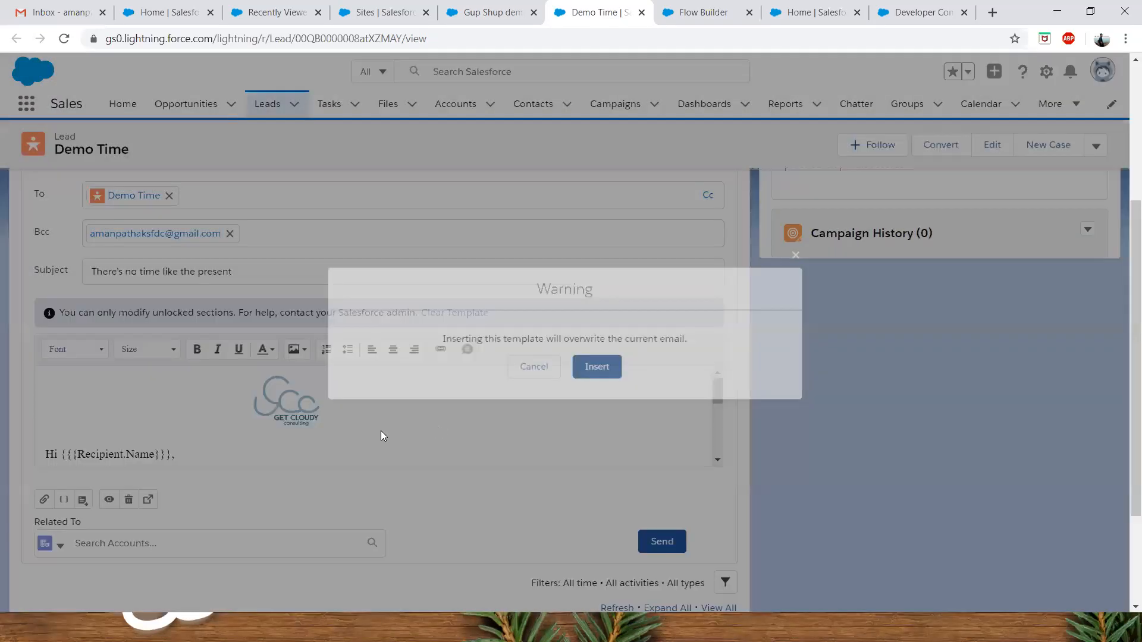
- Review the inserted newsletter's subject, logos, merge fields, body text and Unsubscribe Me link
scroll(298, 276, up, 4)
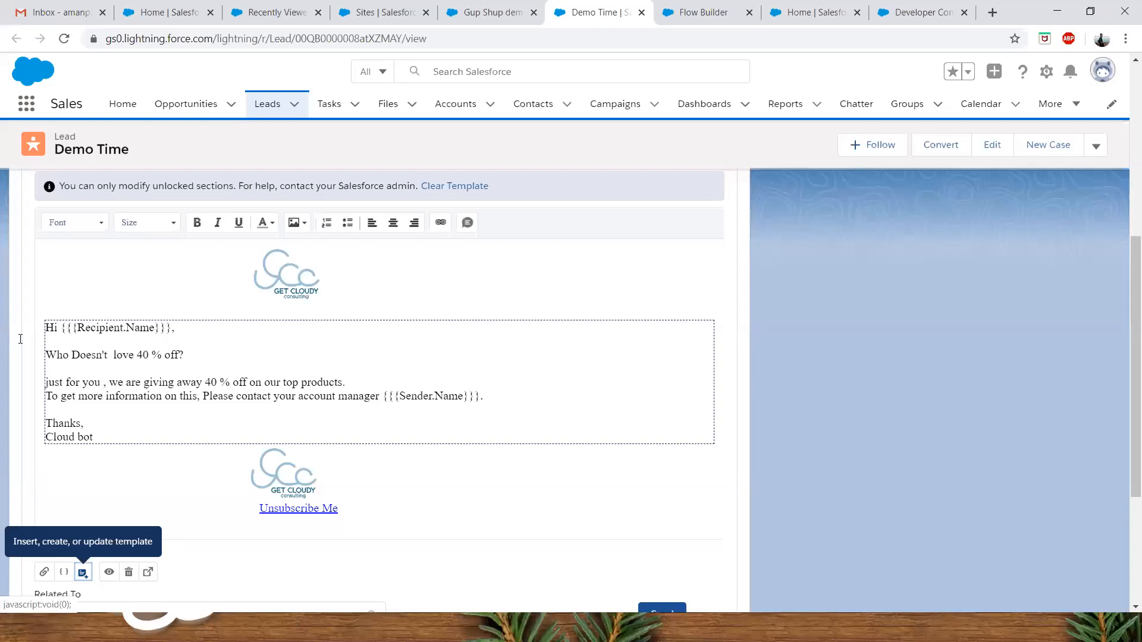
click(311, 287)
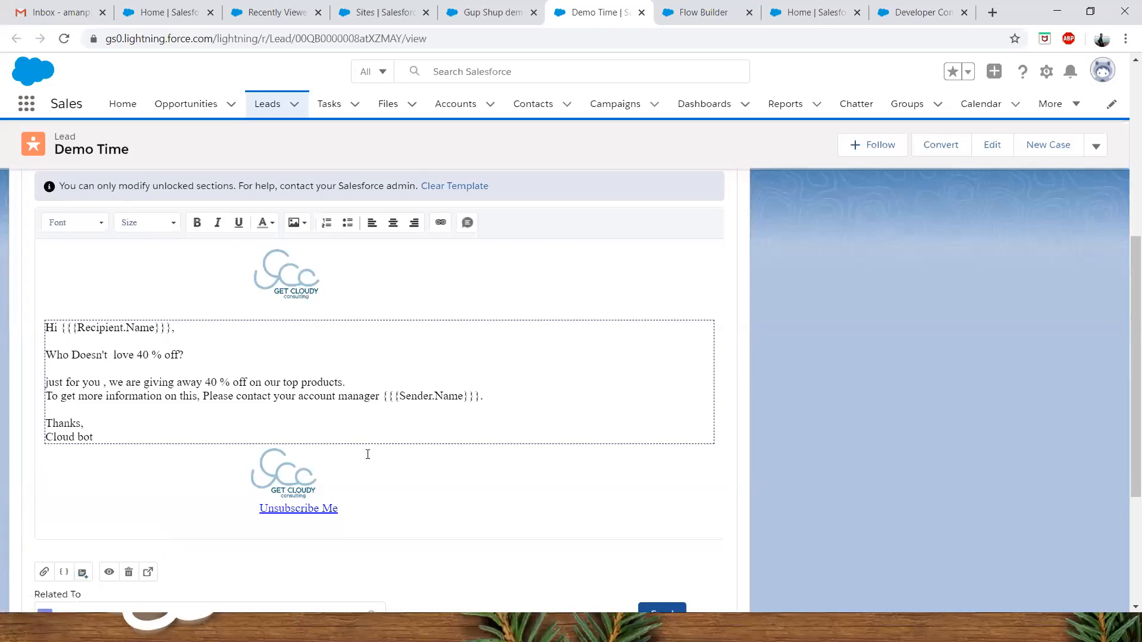
scroll(367, 455, down, 2)
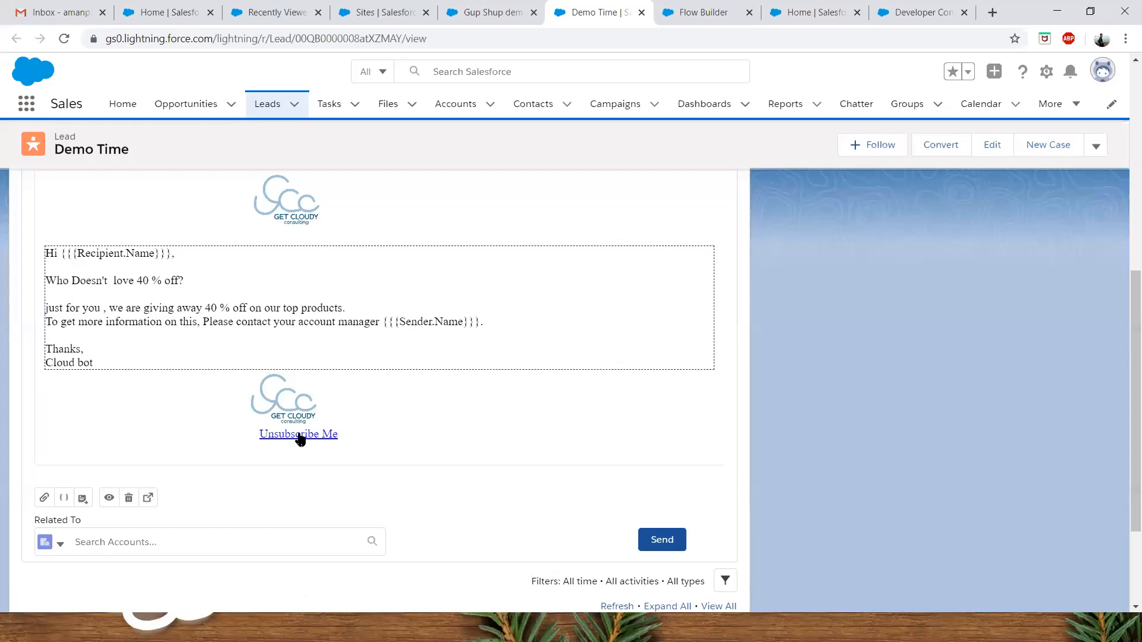
scroll(326, 255, up, 2)
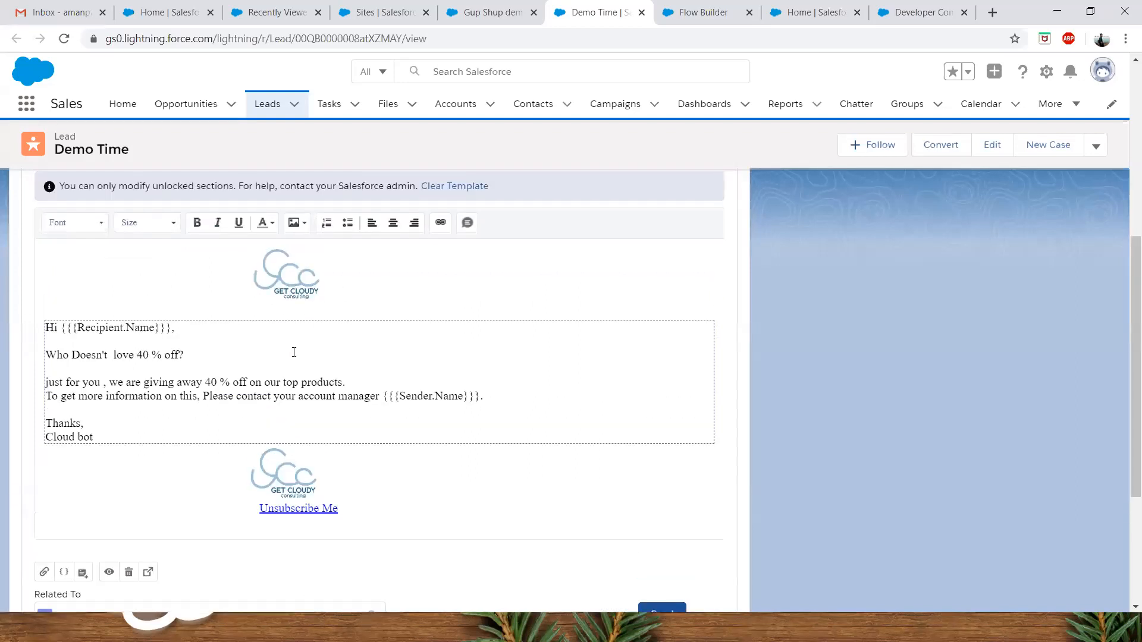
scroll(331, 502, down, 3)
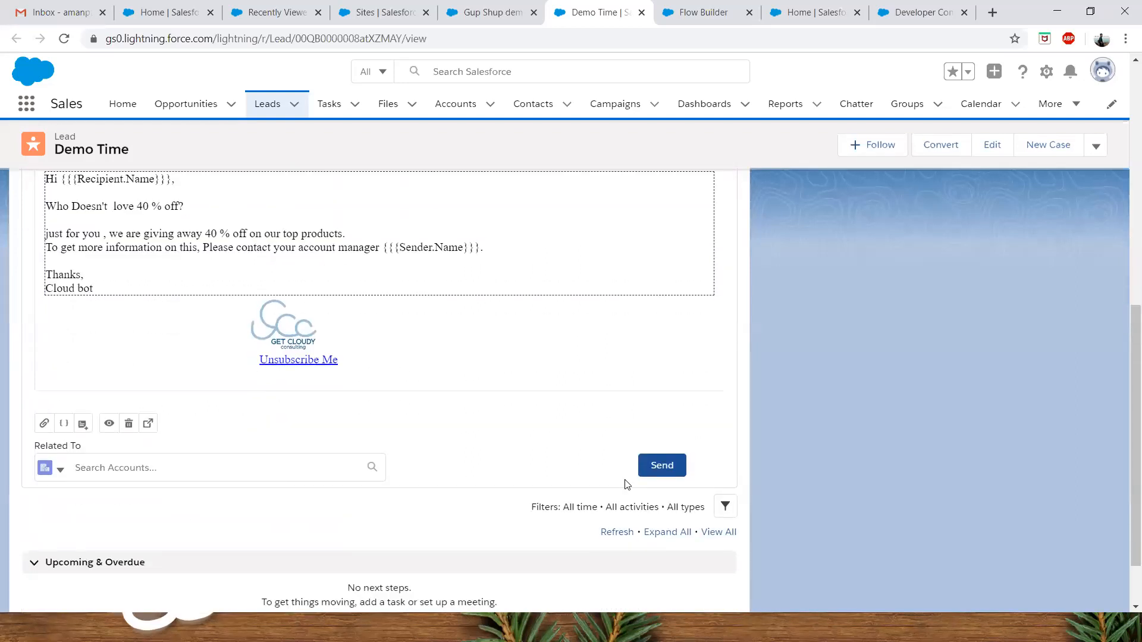
scroll(228, 355, up, 3)
scroll(145, 311, up, 4)
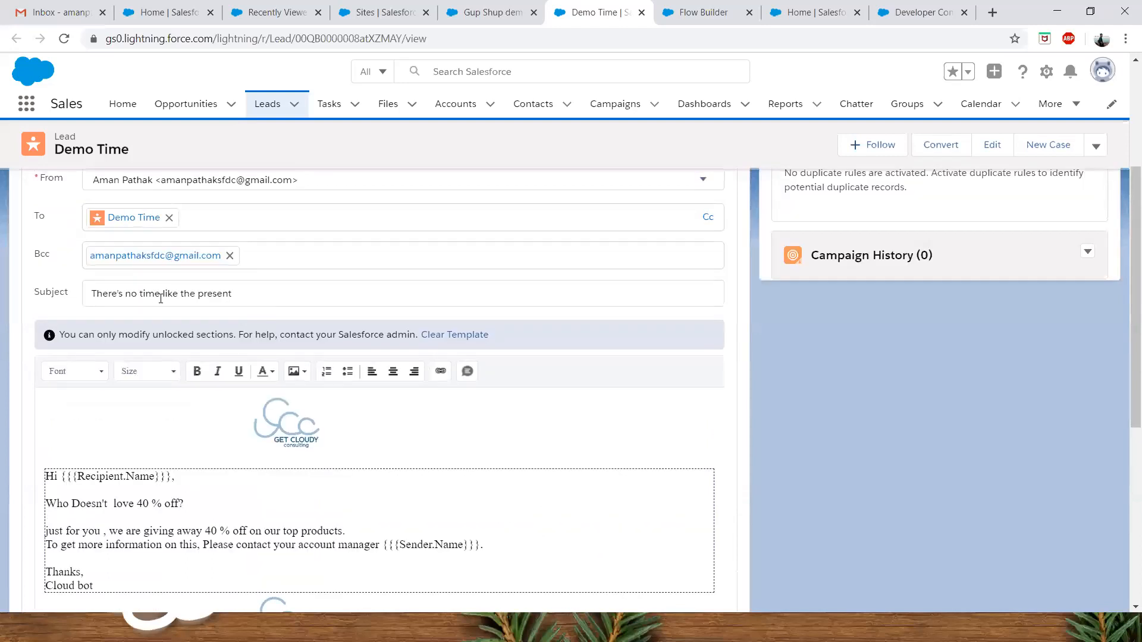
- Send the newsletter email to the Demo Time lead and dismiss the notification
scroll(161, 293, down, 5)
scroll(751, 567, down, 3)
click(663, 390)
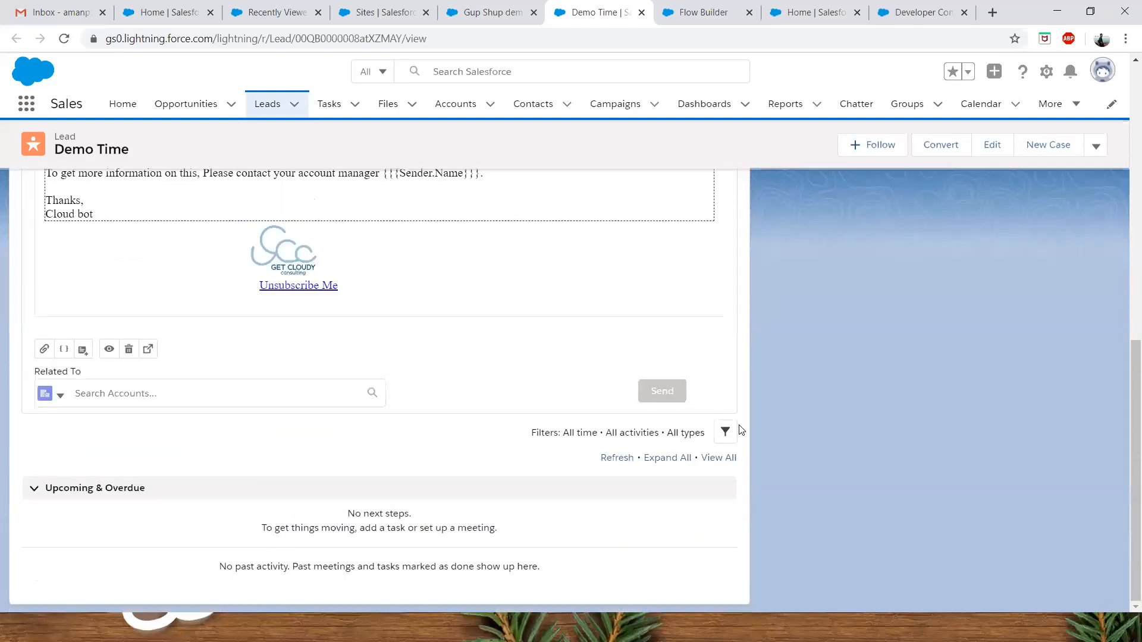
scroll(465, 446, up, 1)
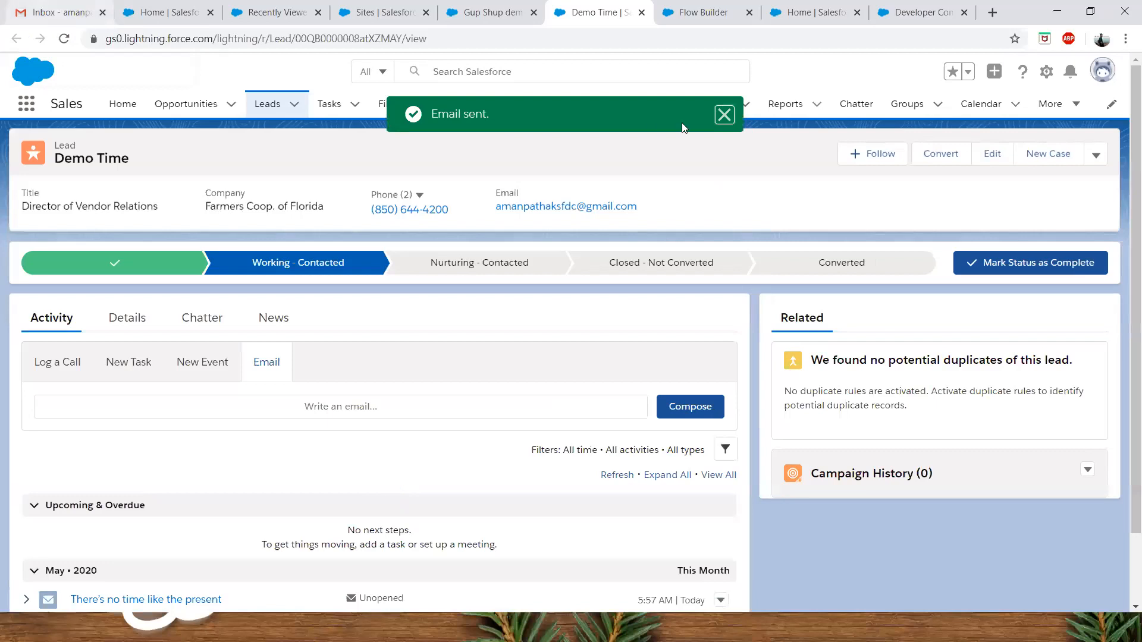
click(724, 115)
- Switch to Gmail, refresh the inbox, and open the newest "There's no time like the present" email at its Unsubscribe Me link
click(21, 9)
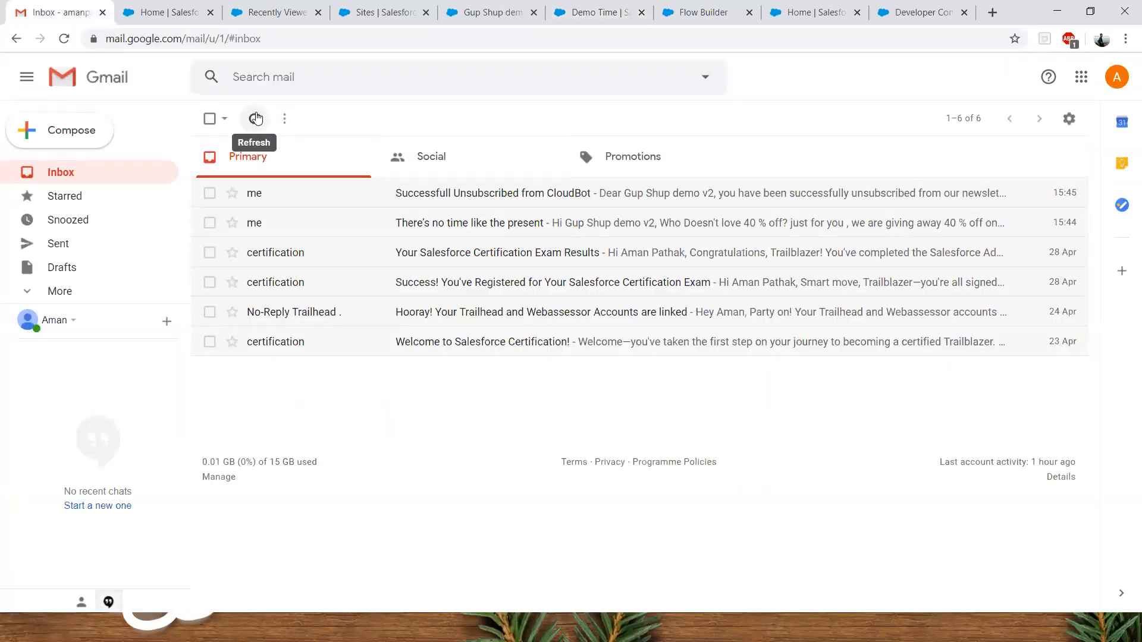
click(256, 118)
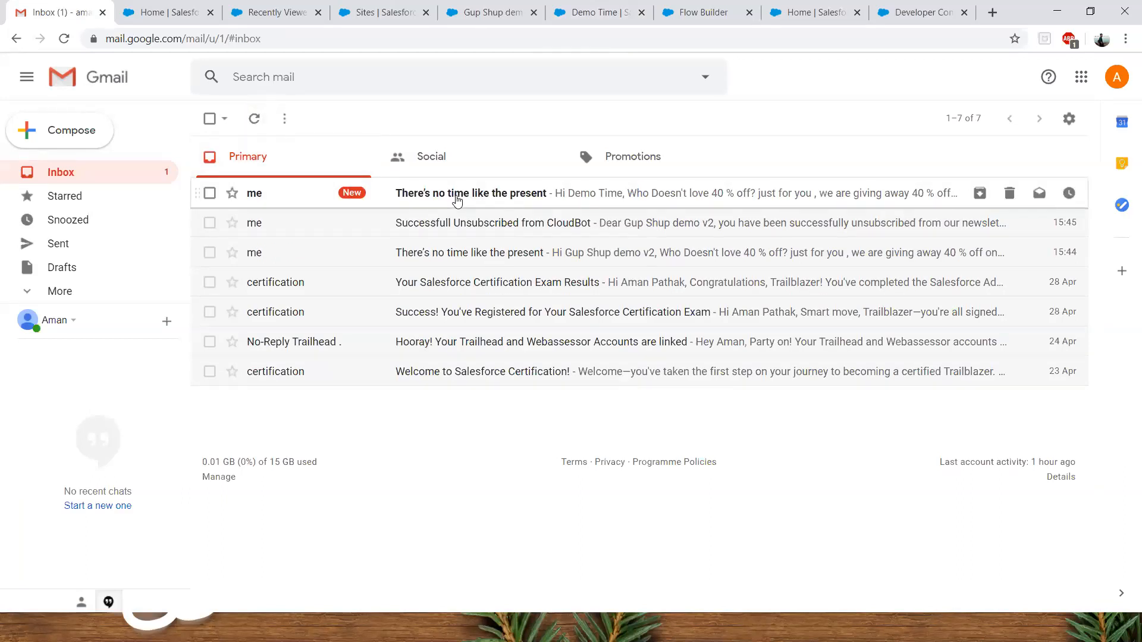
click(457, 201)
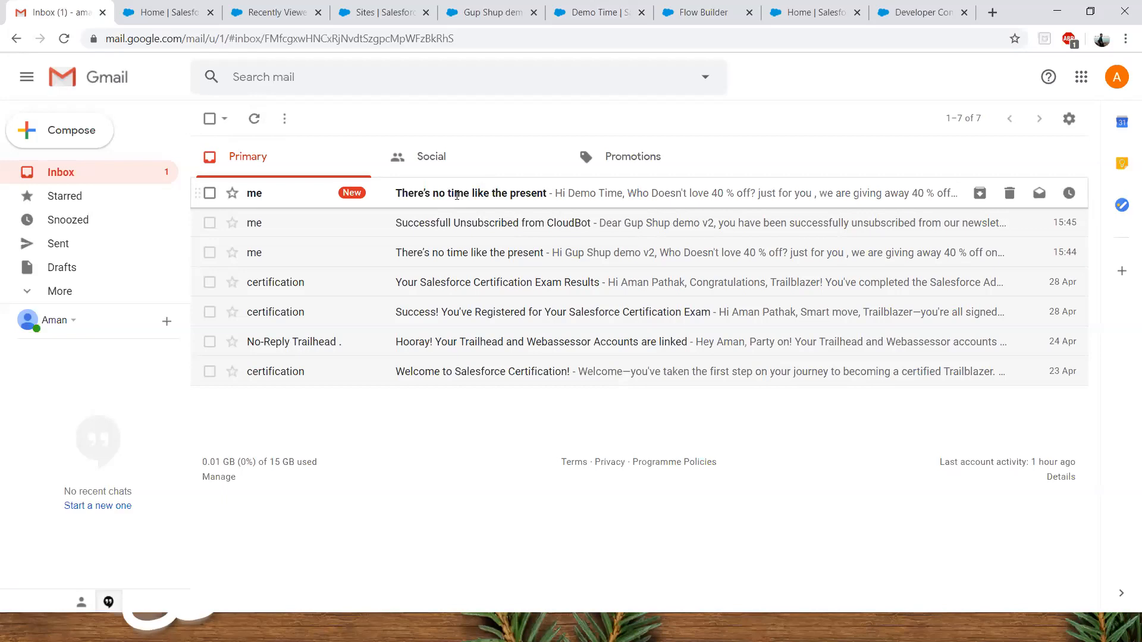
scroll(274, 437, down, 1)
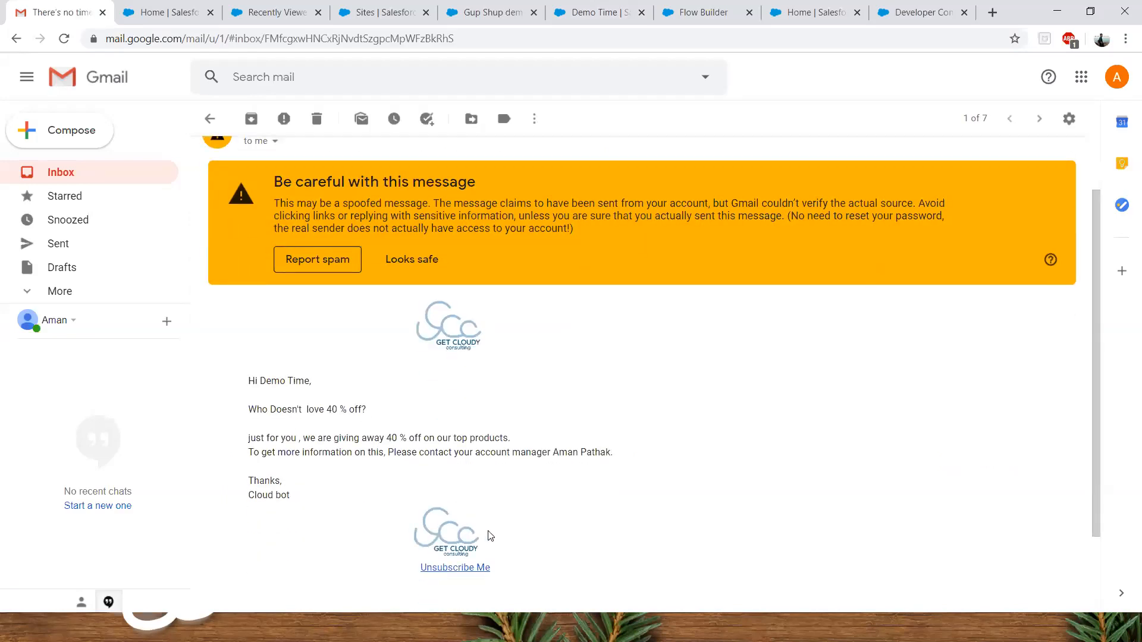
- Open the newsletter's Unsubscribe Me link in a new browser tab and switch to that page
scroll(484, 535, down, 2)
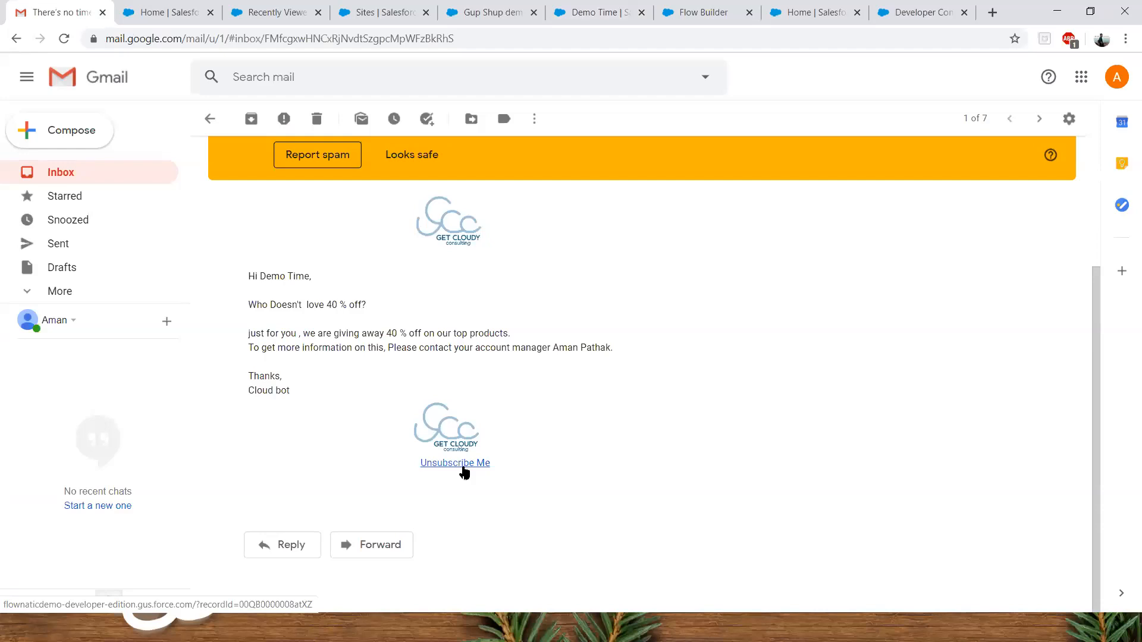
right_click(466, 469)
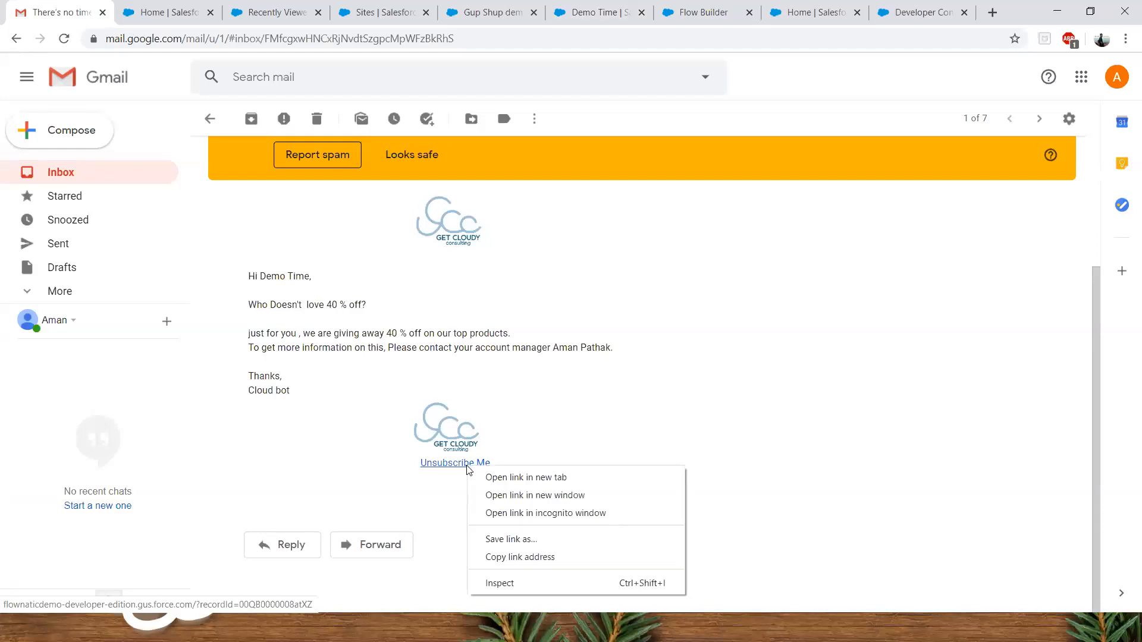
click(498, 479)
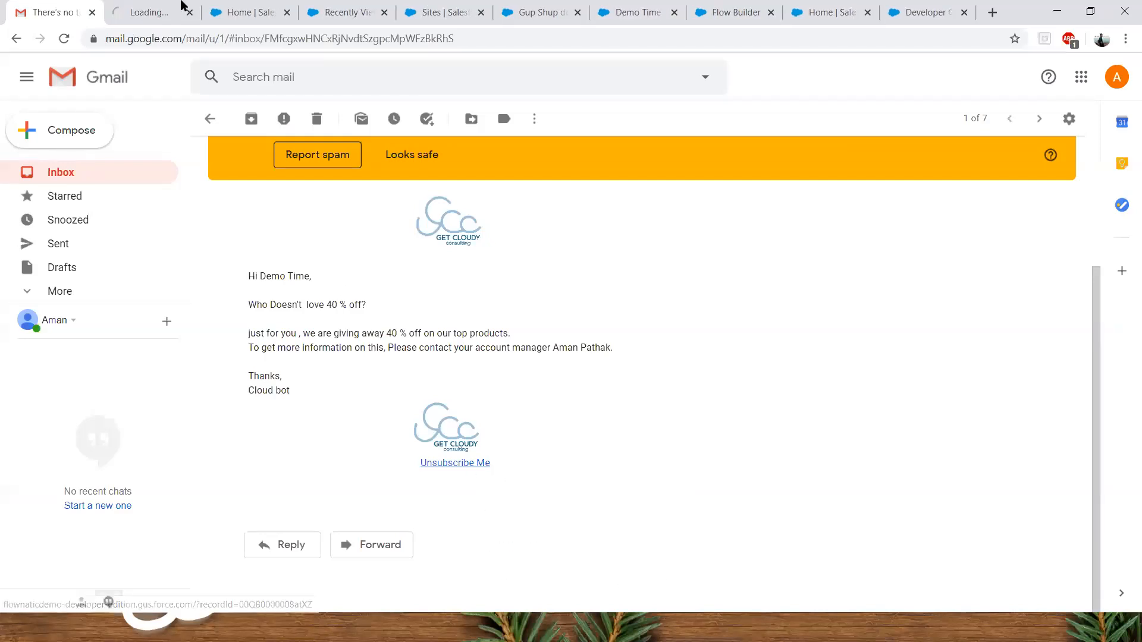
click(161, 6)
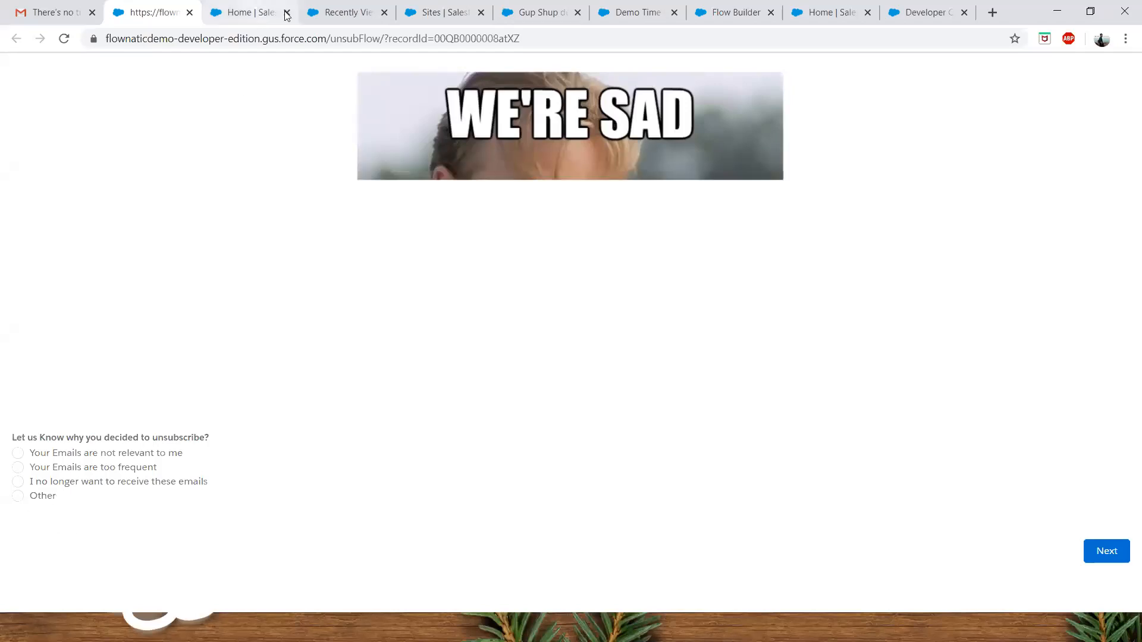
- Find the open Demo Time lead tab and move it directly beside the unsubscribe page's tab
key(ctrl+Tab)
key(ctrl+Tab)
key(ctrl+Tab)
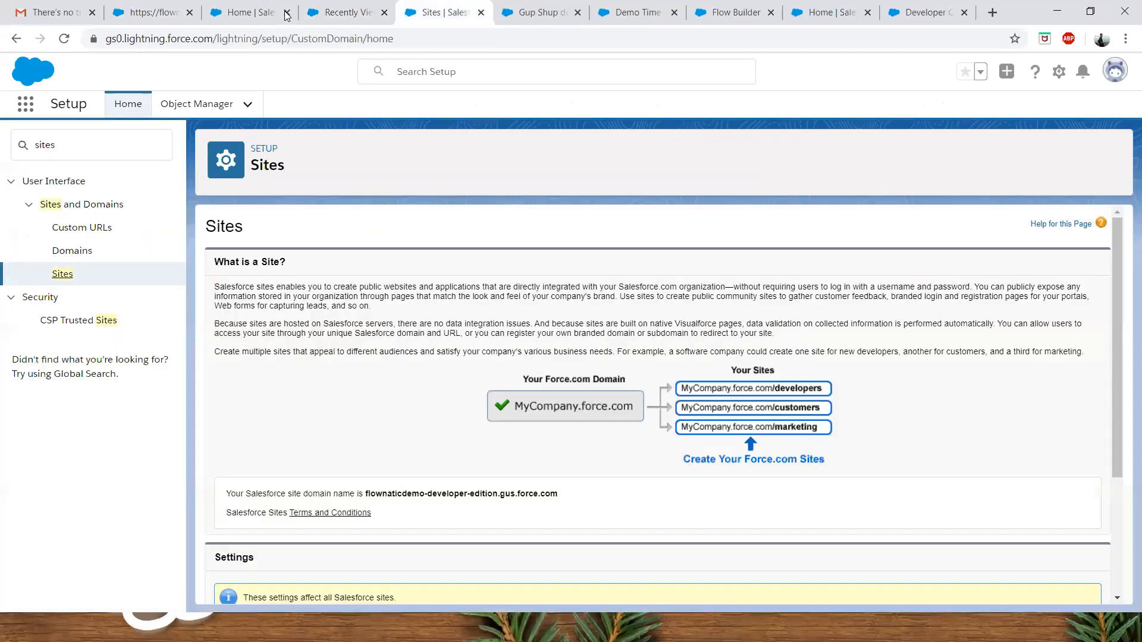
key(ctrl+Tab)
key(ctrl+Tab)
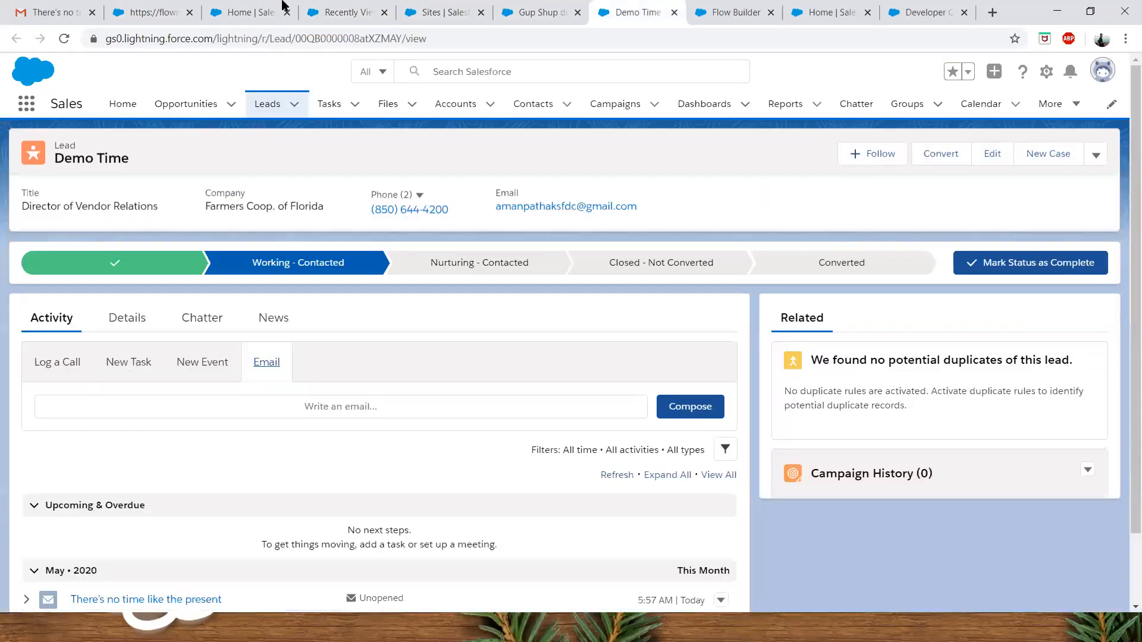
key(ctrl+shift+Page_Up)
key(ctrl+shift+Page_Up)
key(ctrl+shift+Page_Up)
key(ctrl+shift+Page_Up)
- Check the Email Opt Out and Description fields in the Demo Time lead's details
scroll(141, 387, down, 1)
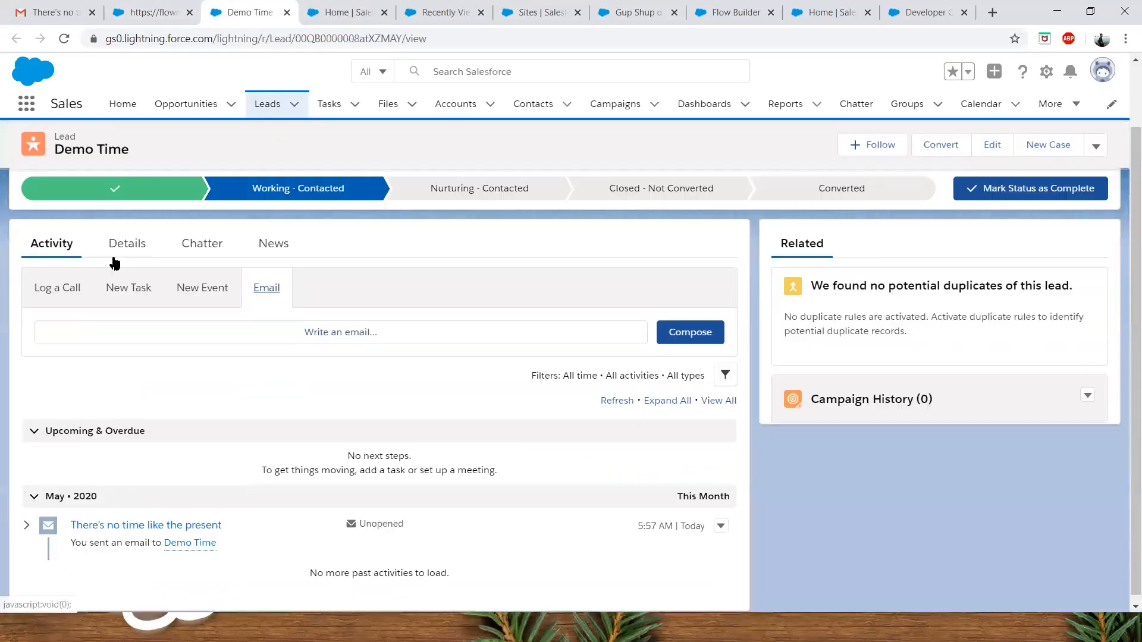
click(127, 244)
scroll(155, 412, down, 1)
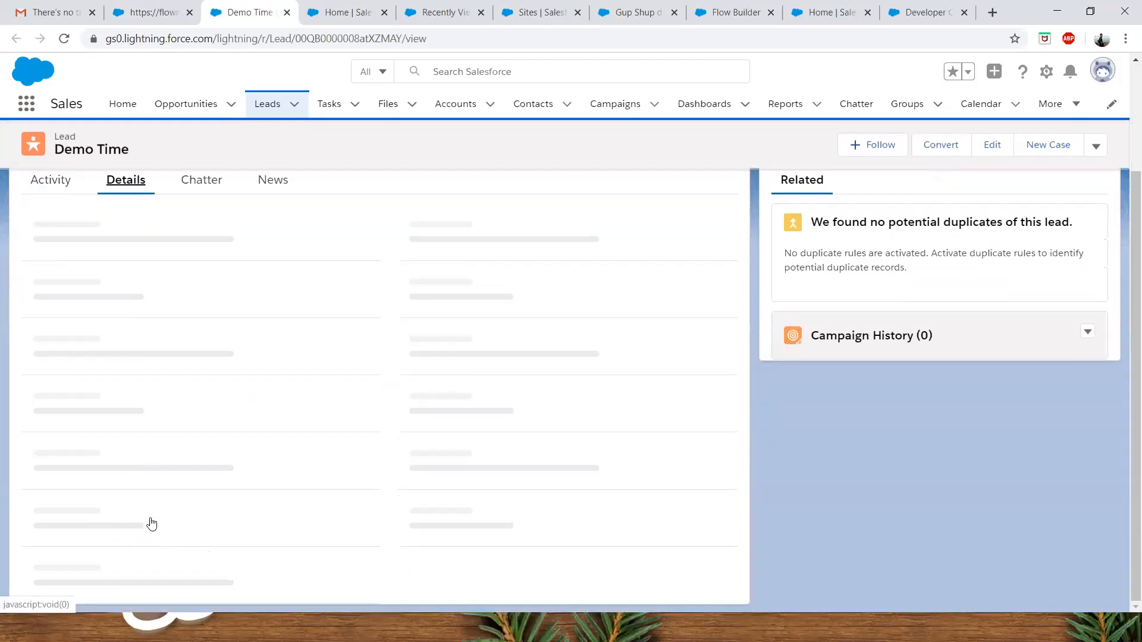
scroll(42, 563, down, 3)
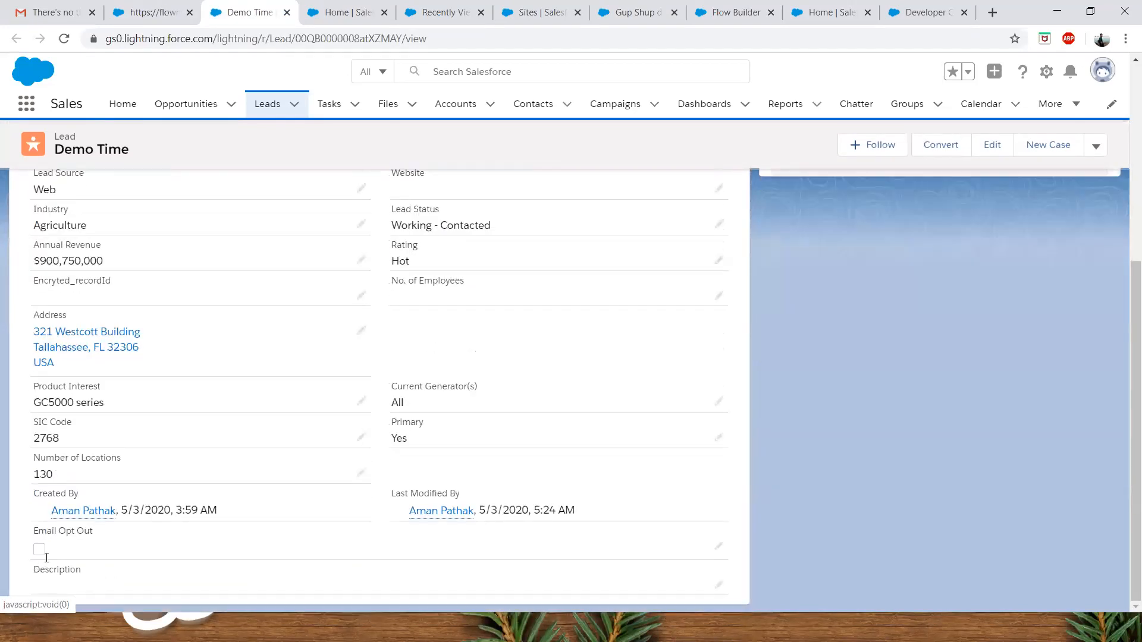
- Submit the unsubscribe form with the reason Other and the explanation "Not required , user from Site"
click(154, 6)
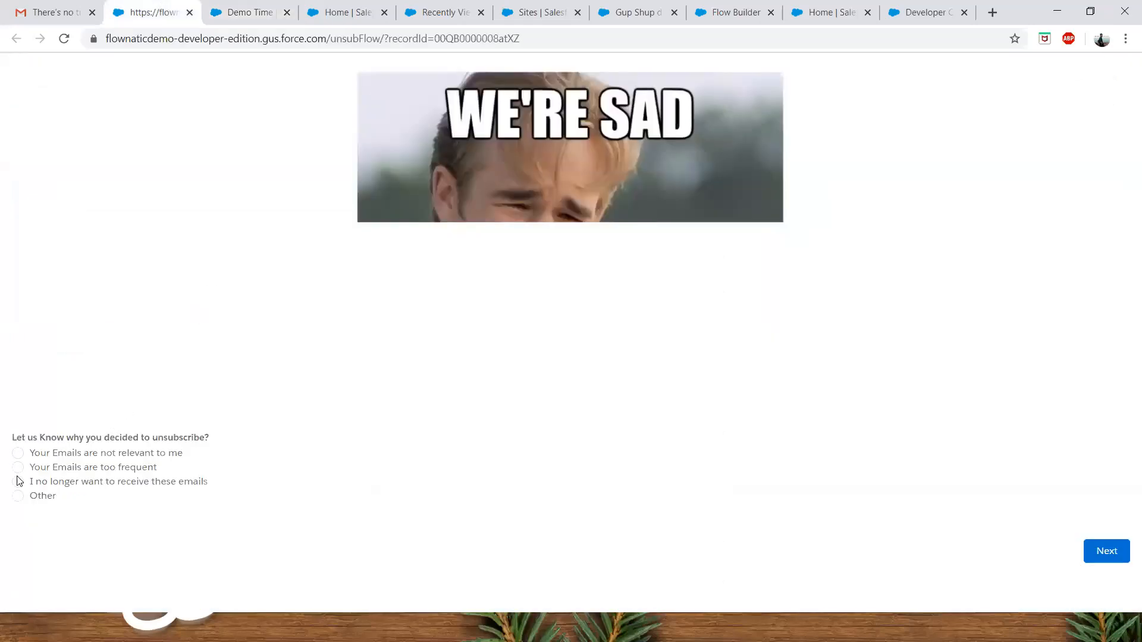
click(17, 497)
click(47, 533)
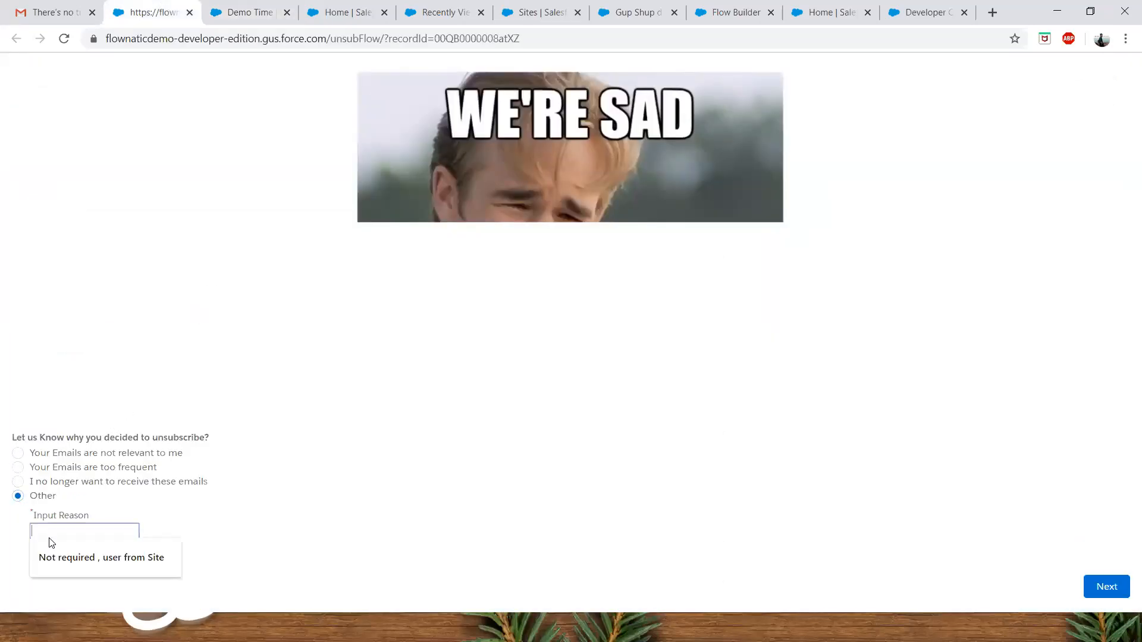
click(95, 554)
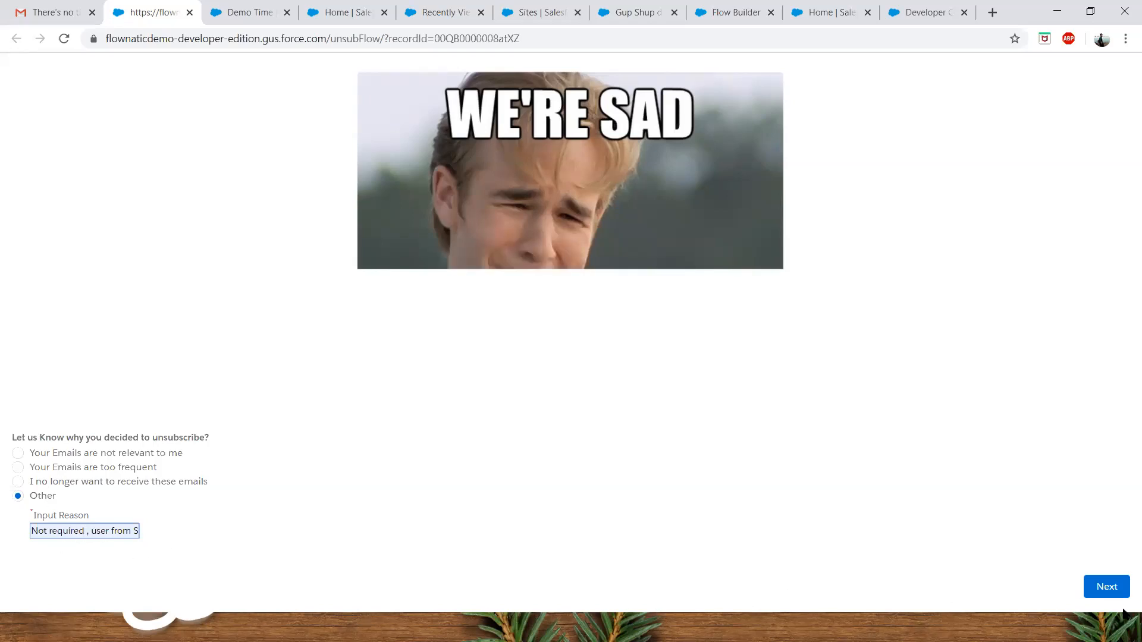
click(1106, 588)
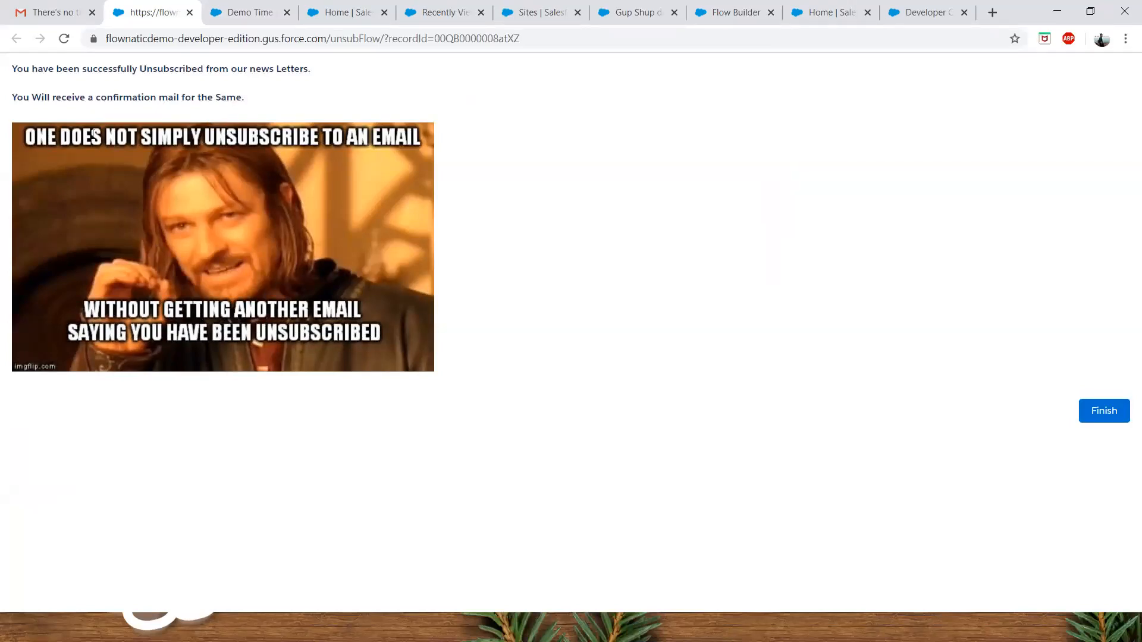
- Reload the Demo Time lead, and open the "Successful Unsubscribed from CloudBot" email in Gmail
click(240, 9)
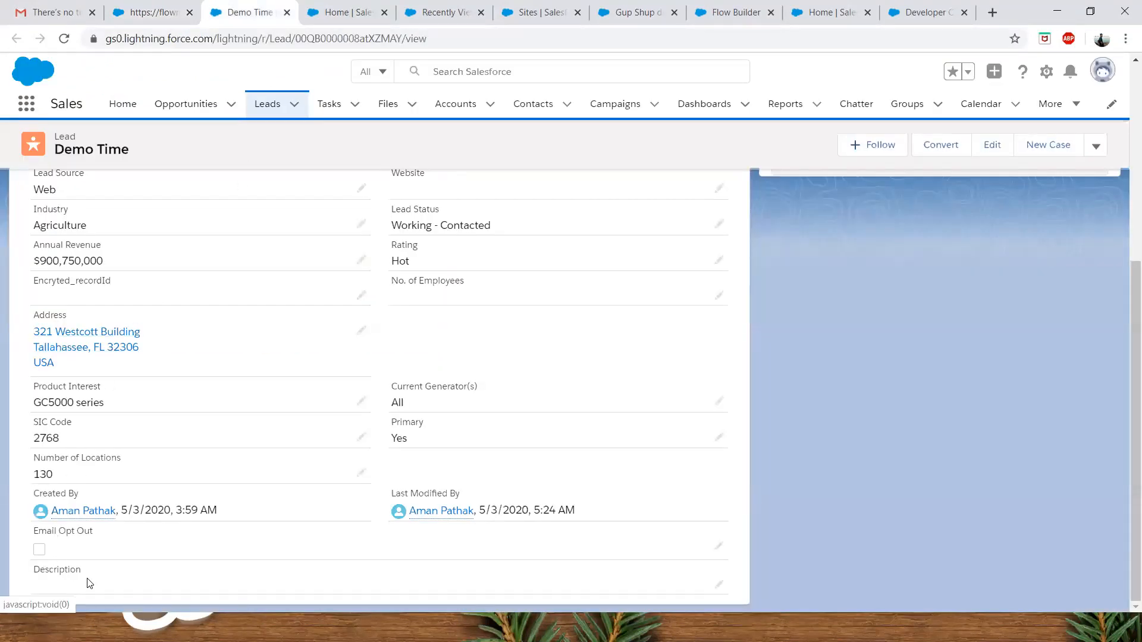
click(64, 41)
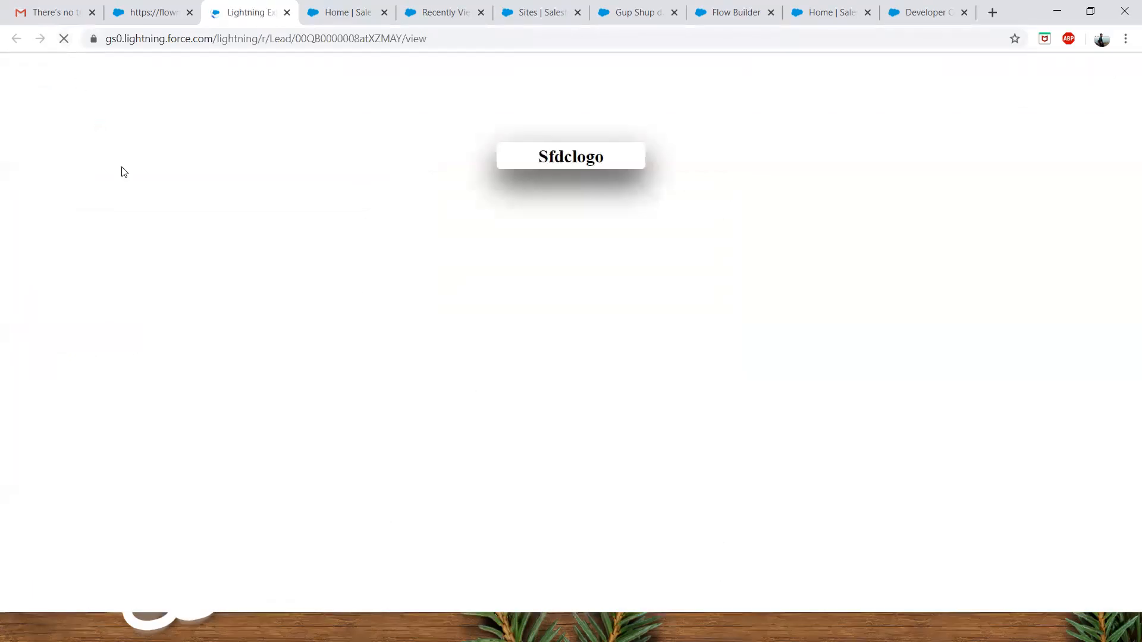
click(54, 8)
click(210, 118)
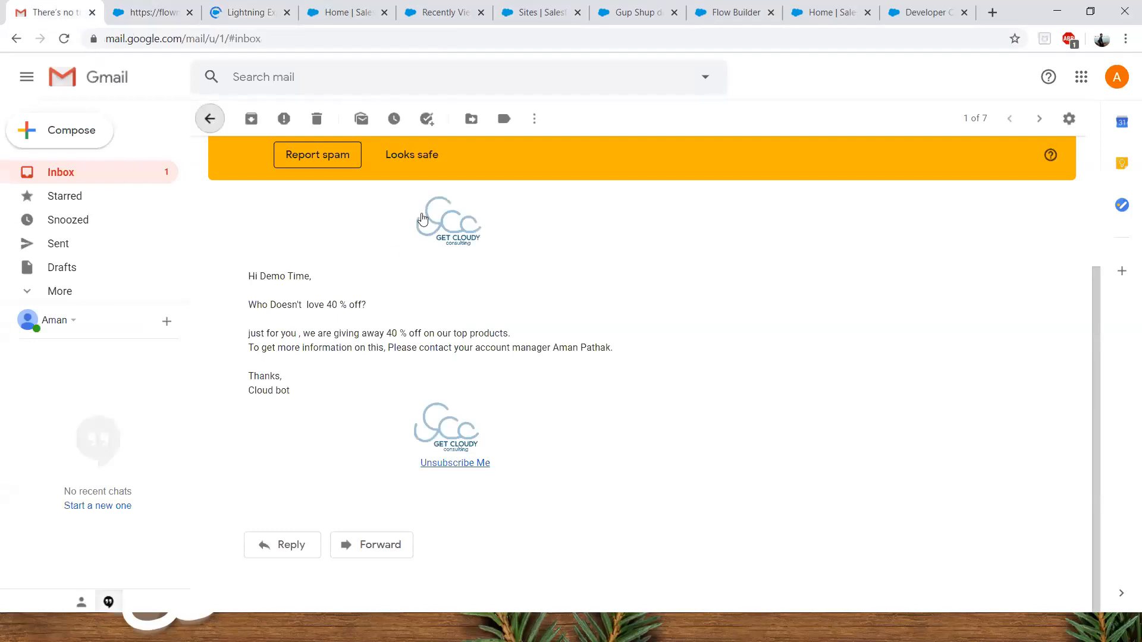
click(446, 196)
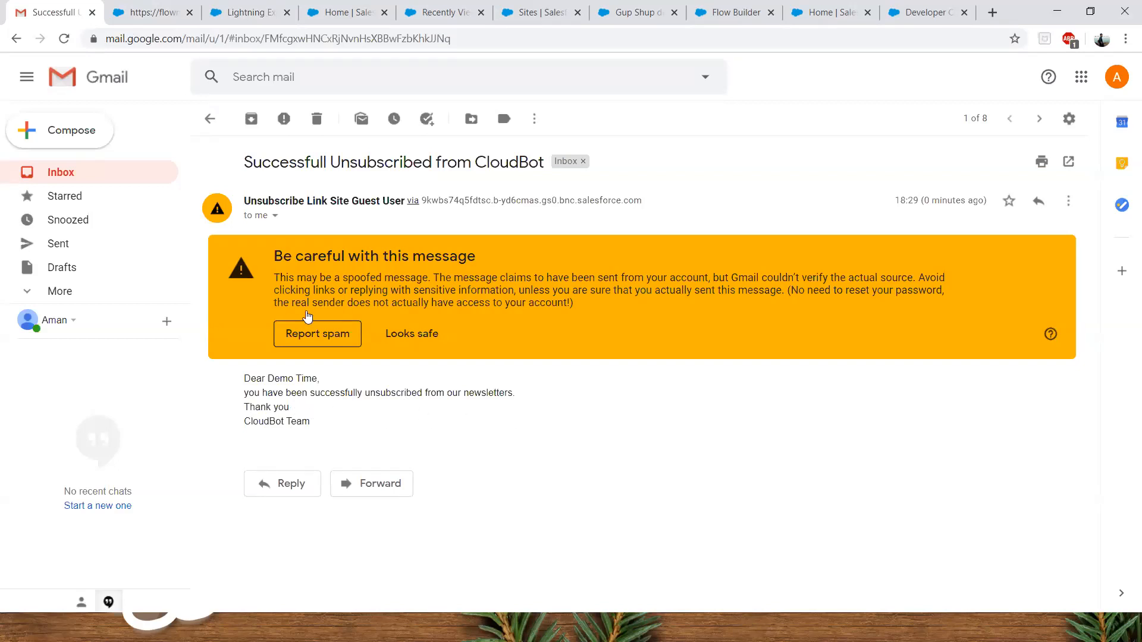
- Finish the unsubscribe flow from its confirmation page and return to the Demo Time lead in Salesforce
click(149, 7)
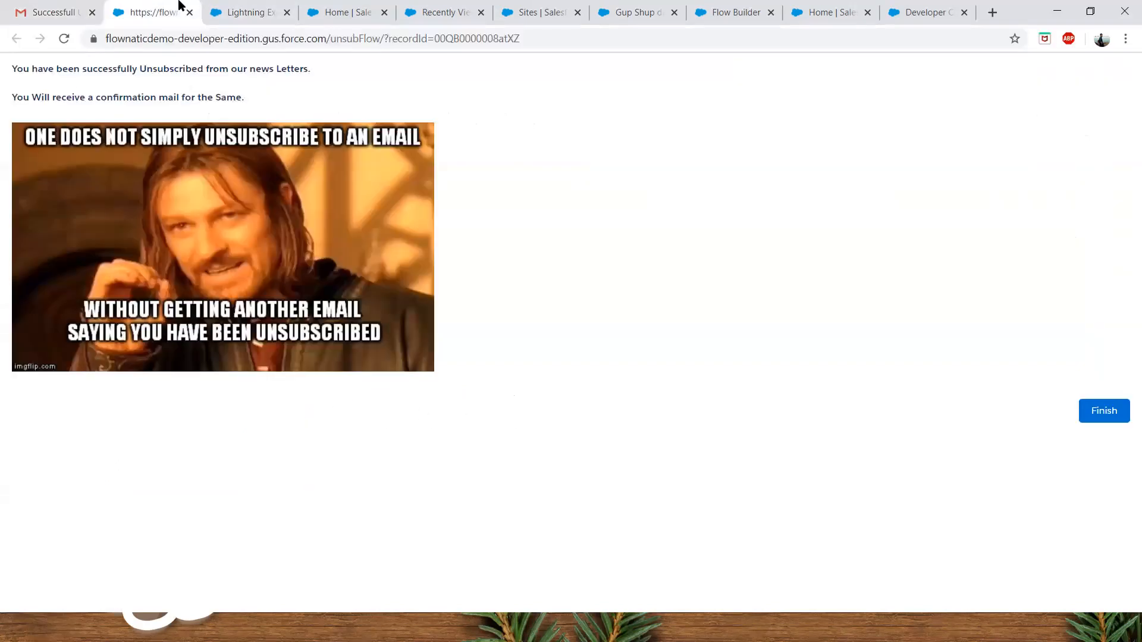
click(232, 7)
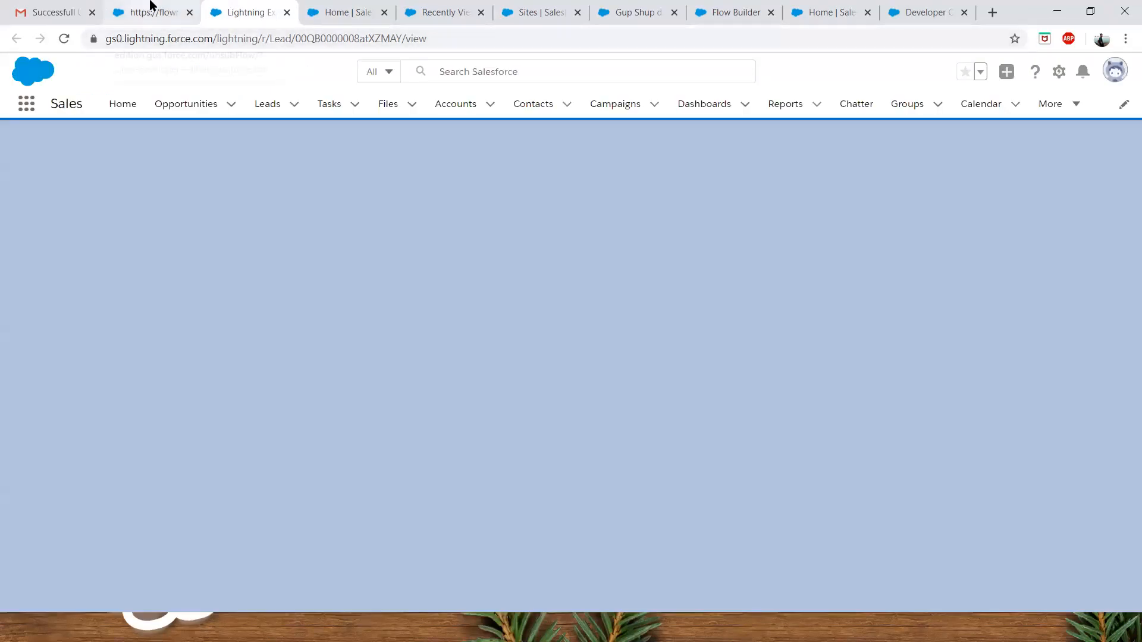
click(164, 7)
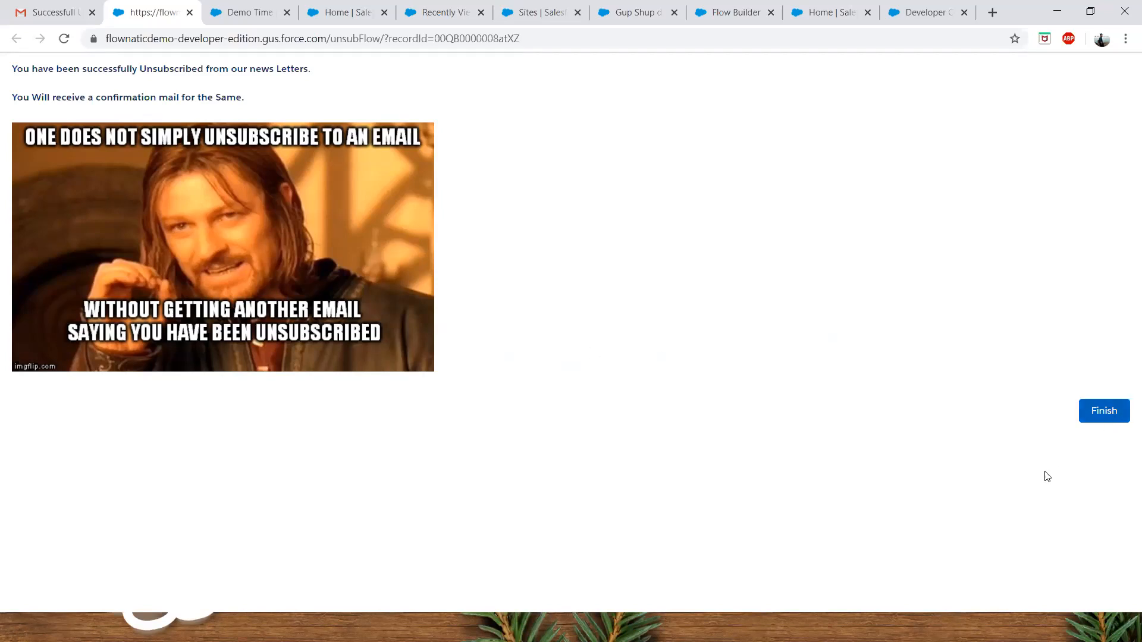
click(1107, 416)
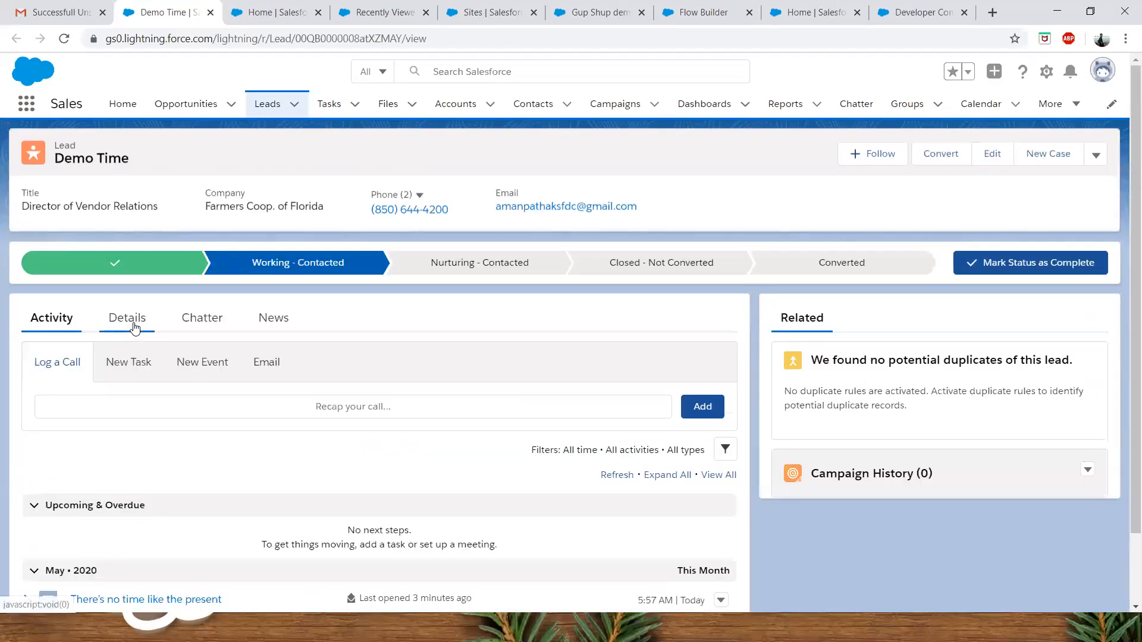
- Examine the Email Opt Out, Description and Last Modified By fields in the reloaded Demo Time lead's details
click(134, 321)
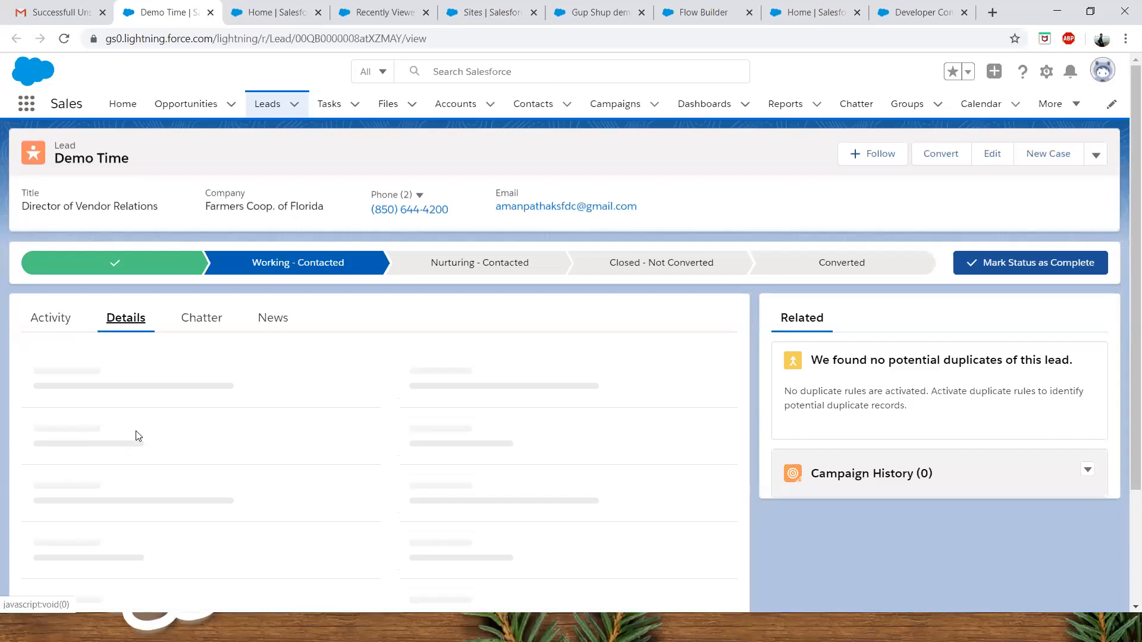
scroll(137, 437, down, 3)
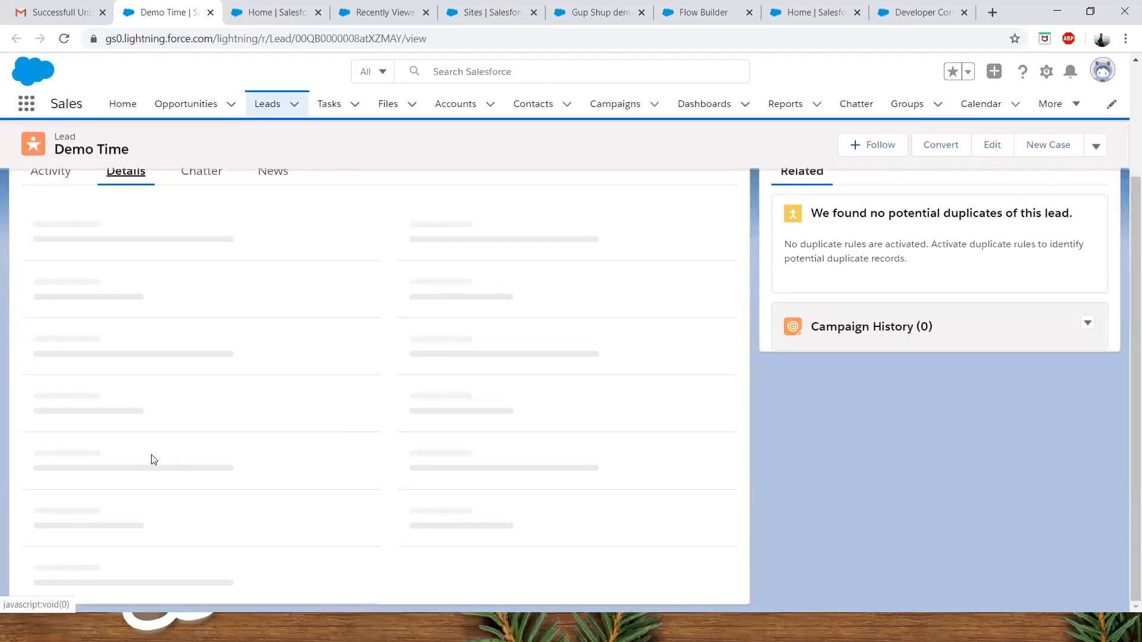
scroll(182, 480, down, 1)
scroll(71, 543, down, 2)
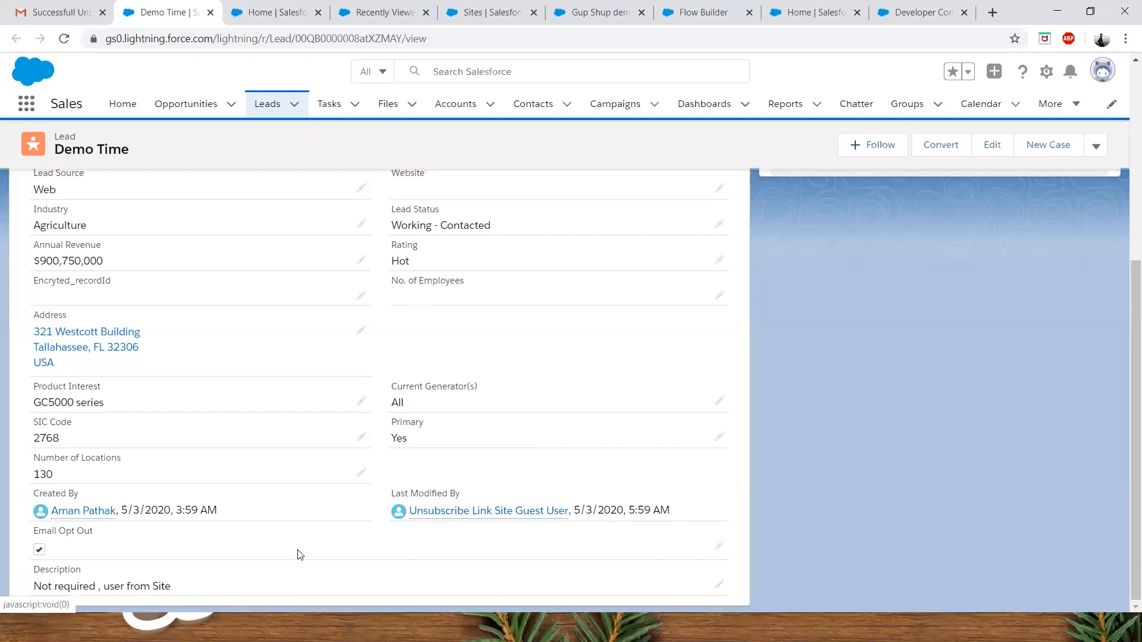
scroll(454, 538, up, 5)
scroll(421, 550, down, 5)
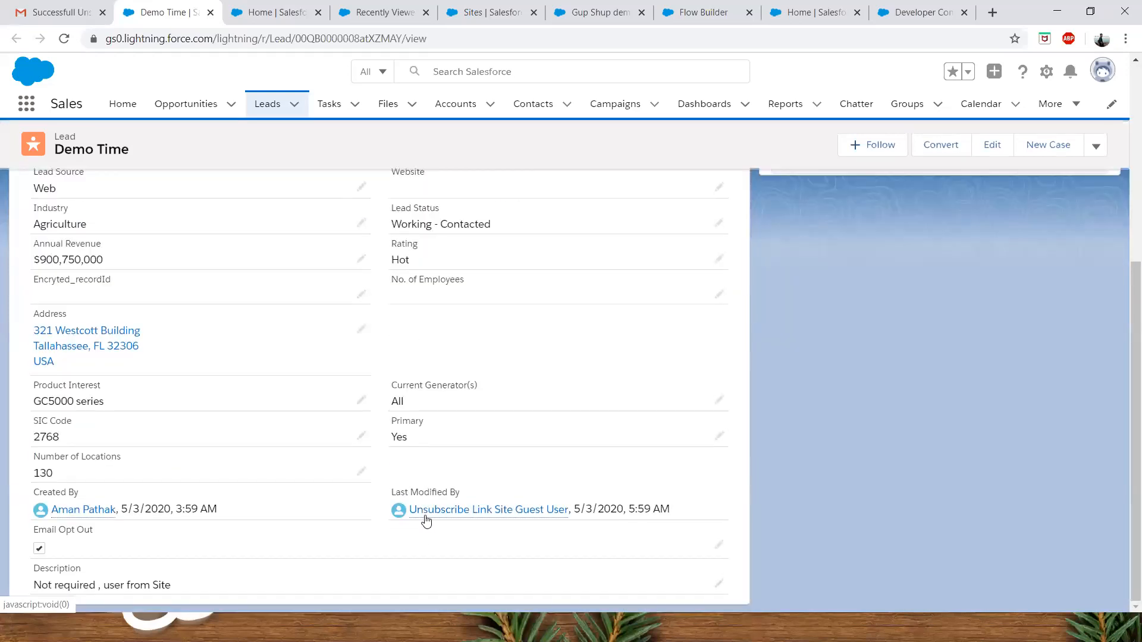
mouse_move(451, 520)
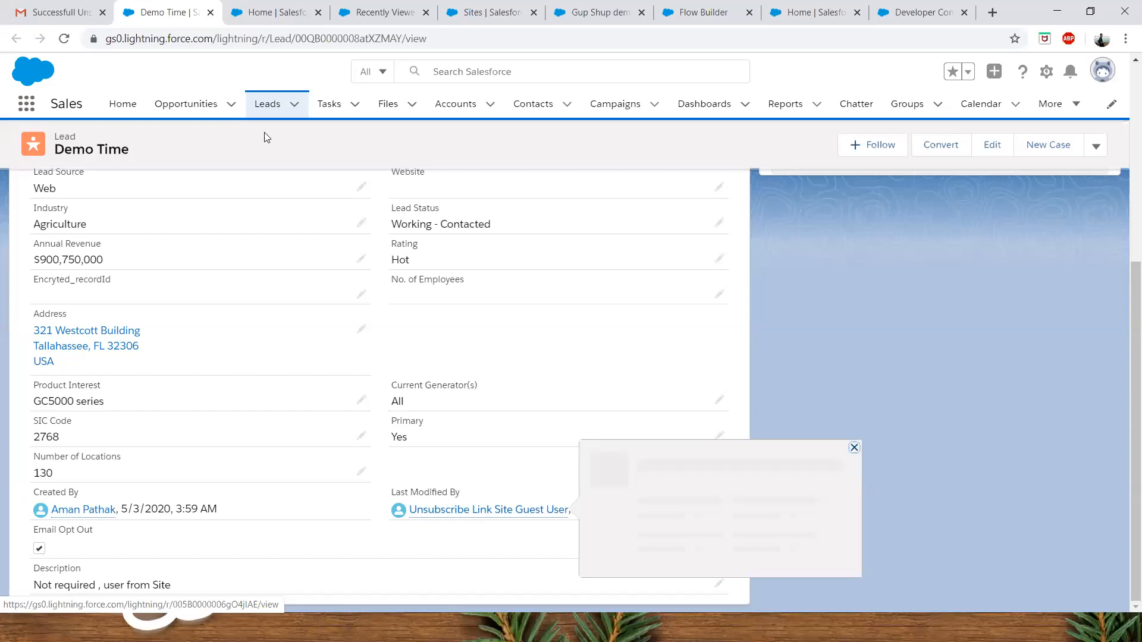
click(283, 10)
click(157, 10)
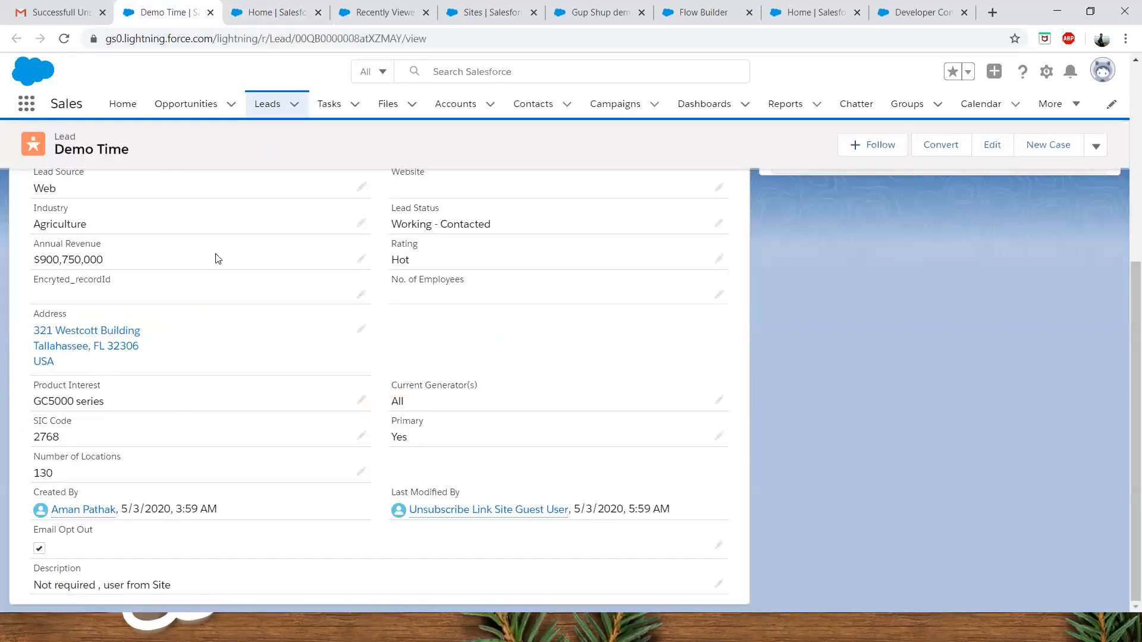
scroll(142, 91, up, 6)
click(83, 7)
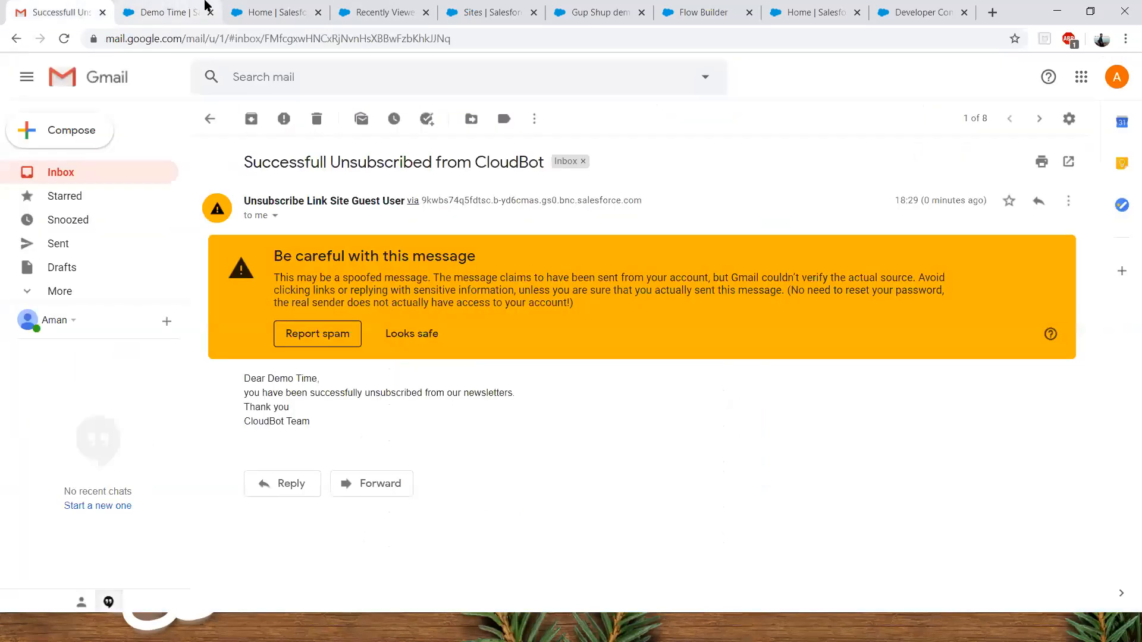
click(205, 7)
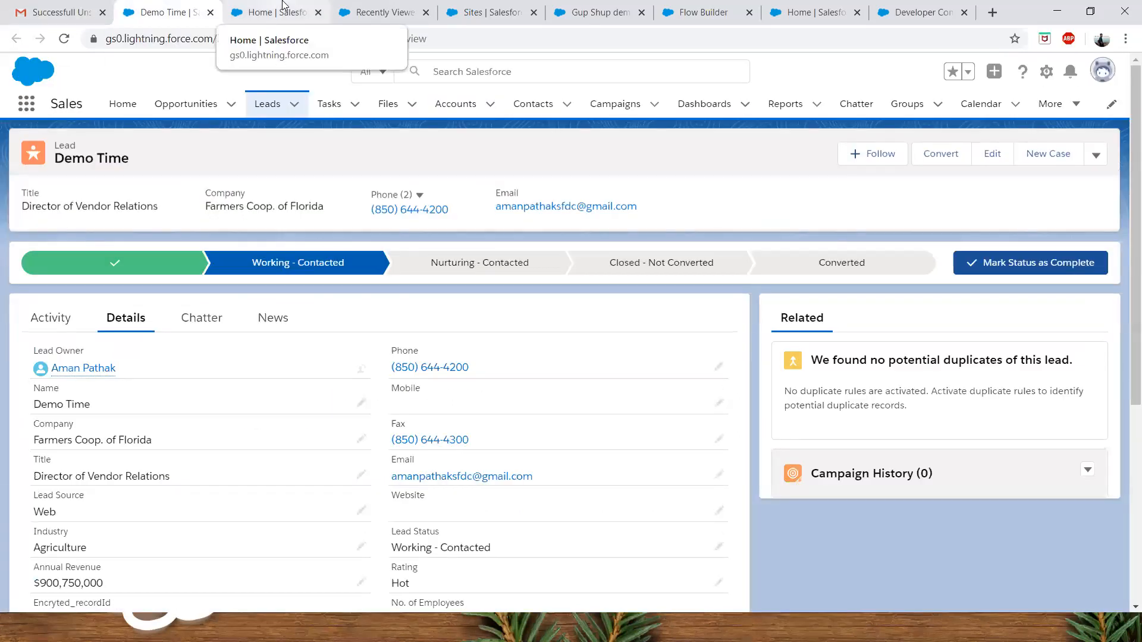
click(283, 7)
key(ctrl+Tab)
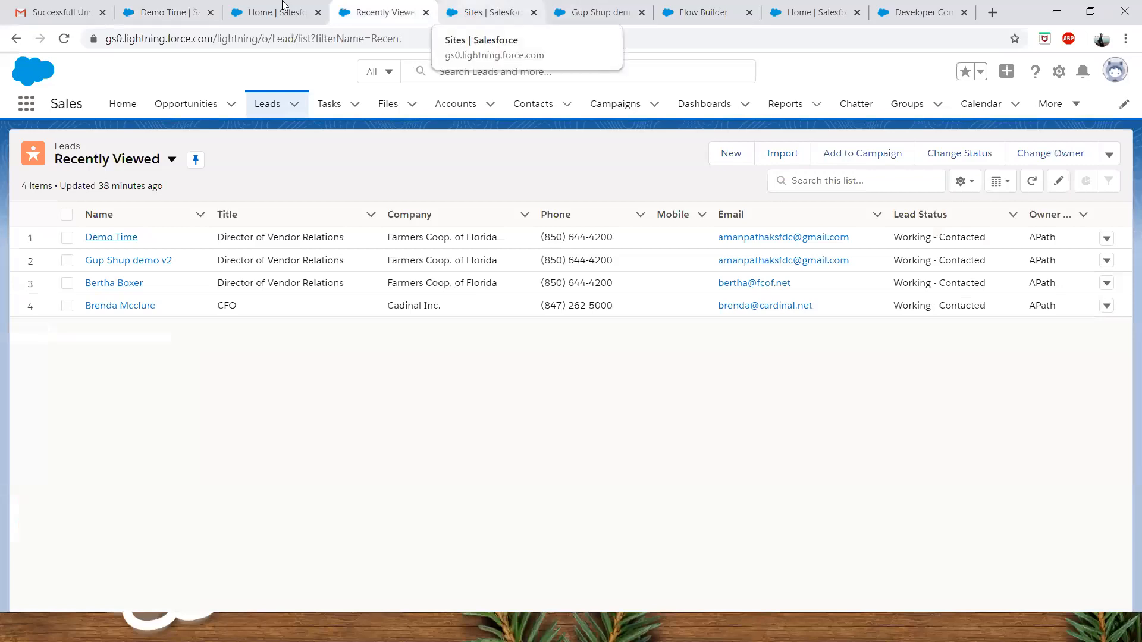
key(ctrl+Tab)
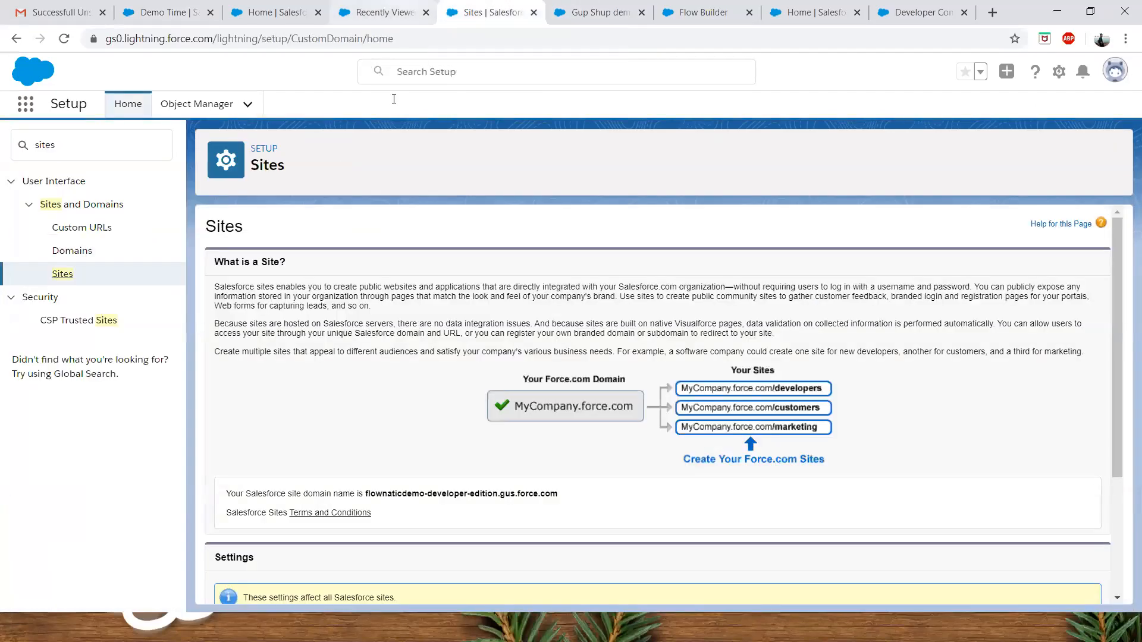
key(ctrl+shift+Tab)
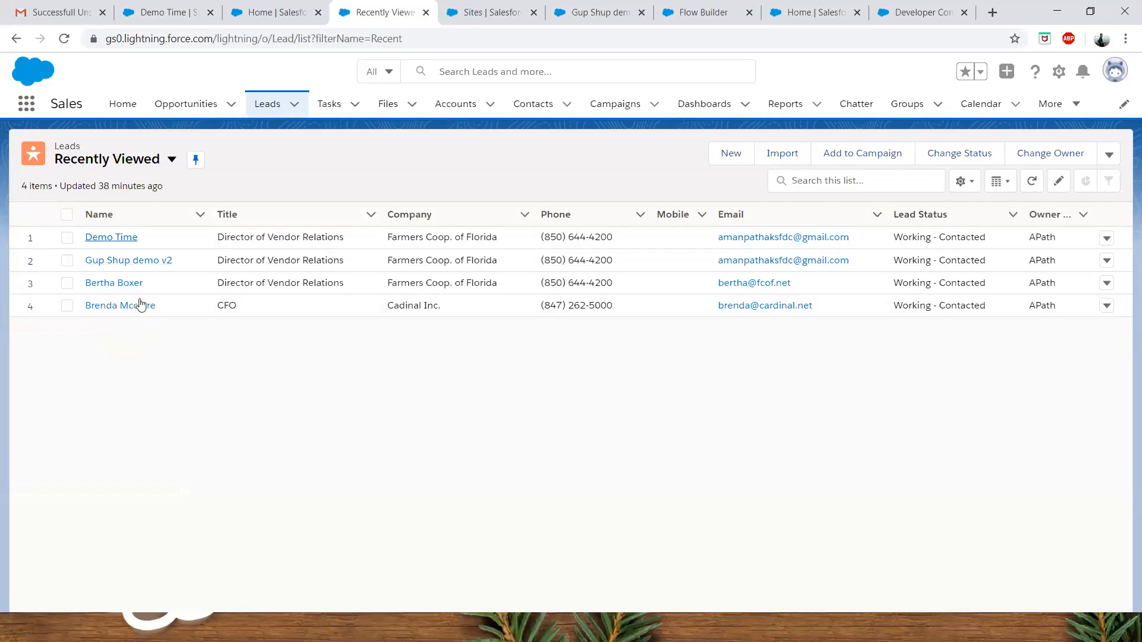
key(ctrl+shift+Tab)
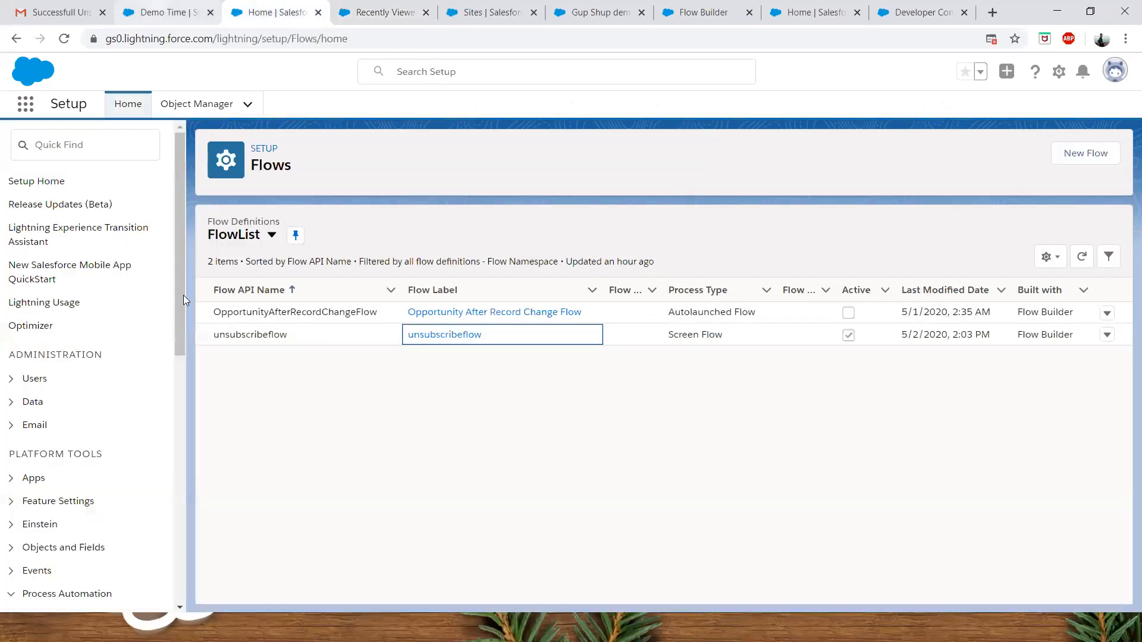
- Return to the Demo Time lead and open its email composer to check how the opt-out is flagged
key(ctrl+shift+Tab)
scroll(63, 315, up, 3)
click(63, 314)
scroll(181, 533, down, 1)
click(274, 286)
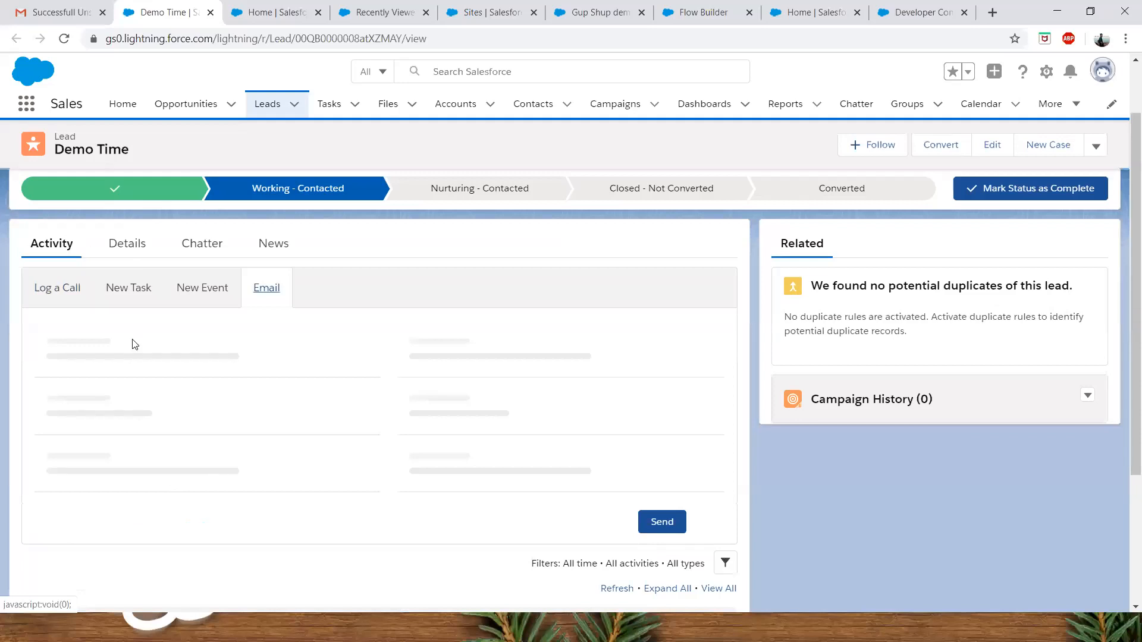
scroll(169, 445, down, 1)
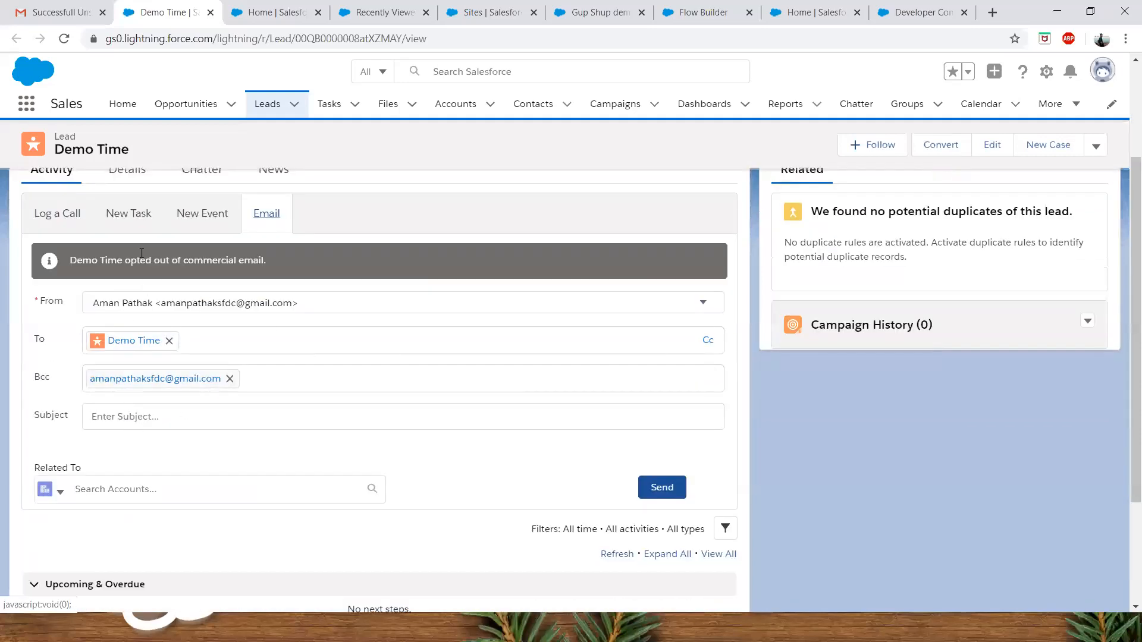
- Display the template options in the Demo Time lead's email composer
scroll(125, 470, down, 1)
scroll(87, 441, down, 1)
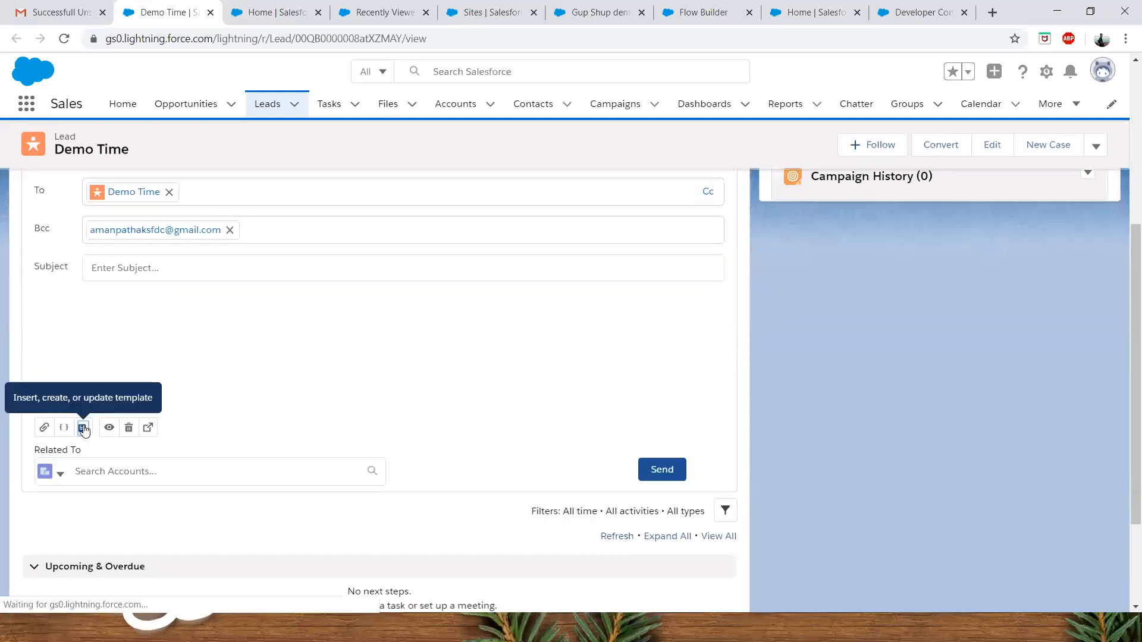
click(83, 427)
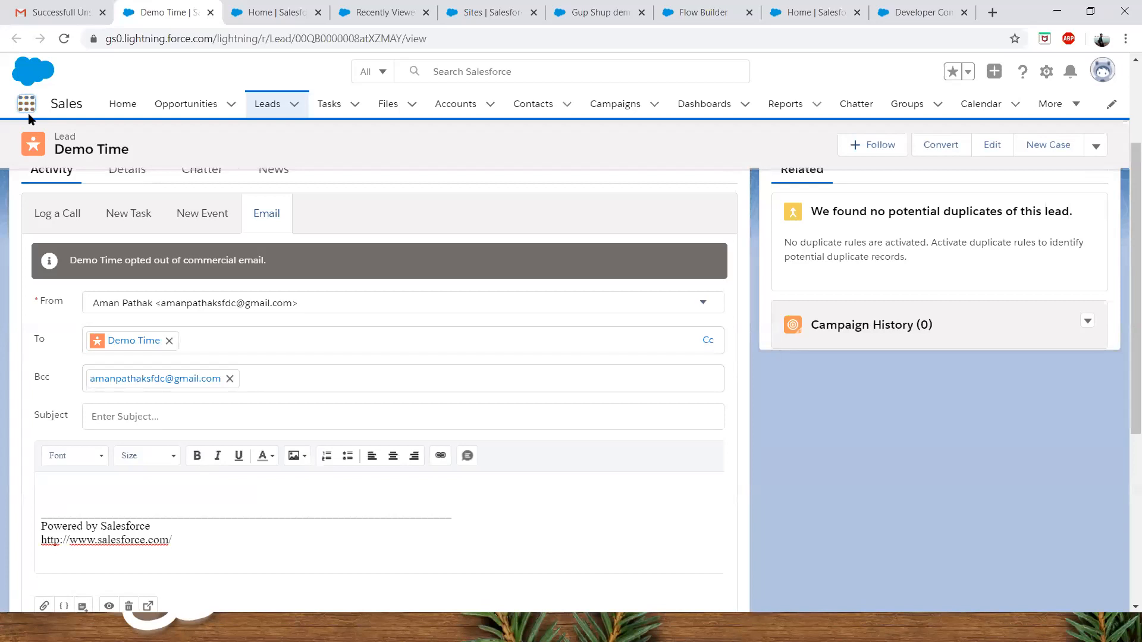
- Find the Enhanced Letterheads item among the Salesforce apps and items, and open the Default Letterhead record
click(27, 115)
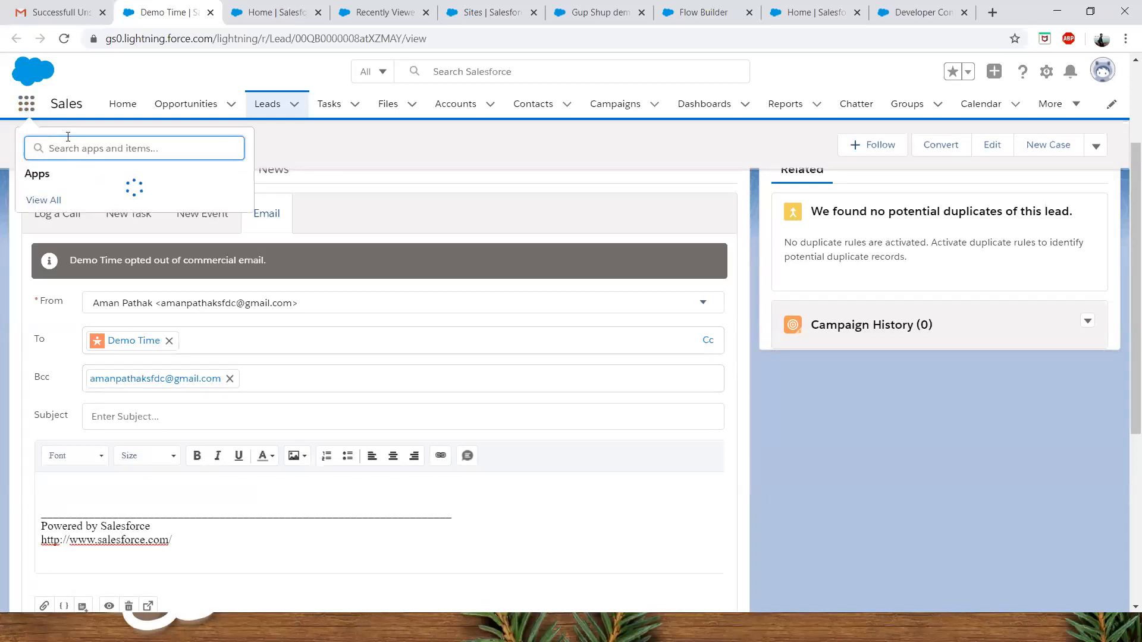
text(enhan)
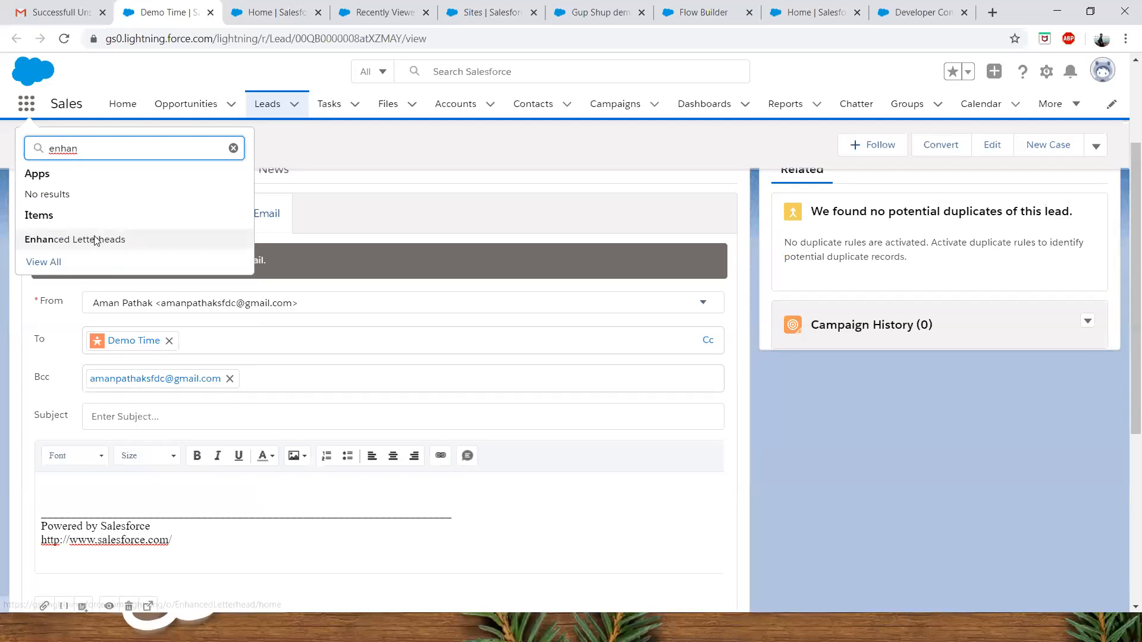
click(96, 241)
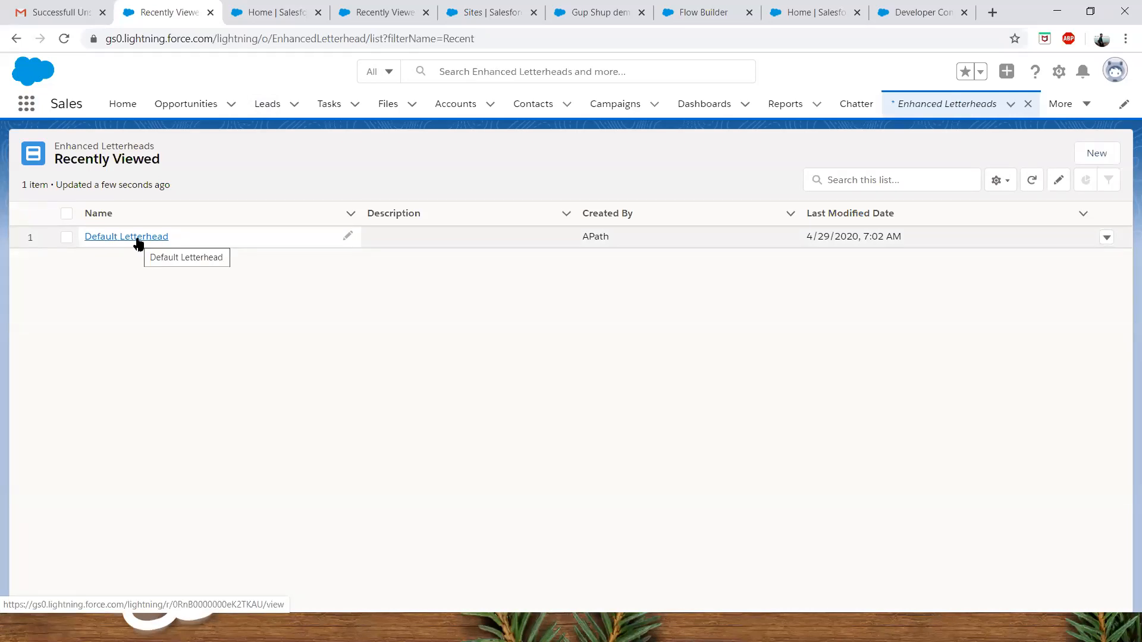
click(138, 238)
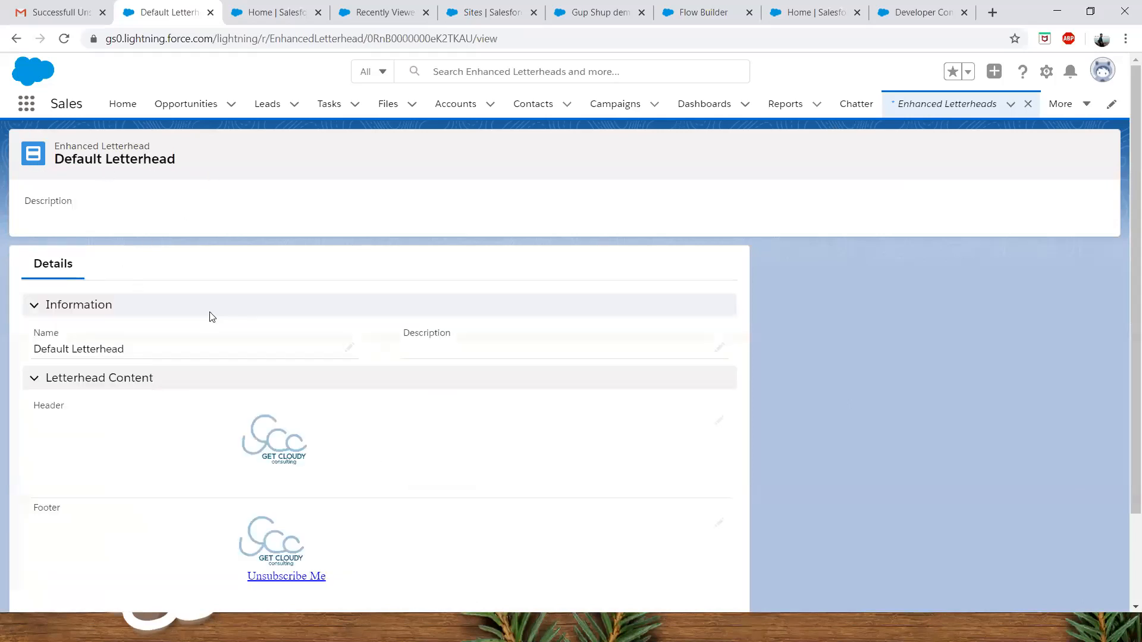
- Start editing the Default Letterhead's footer and switch the footer content to its HTML source
scroll(212, 316, down, 2)
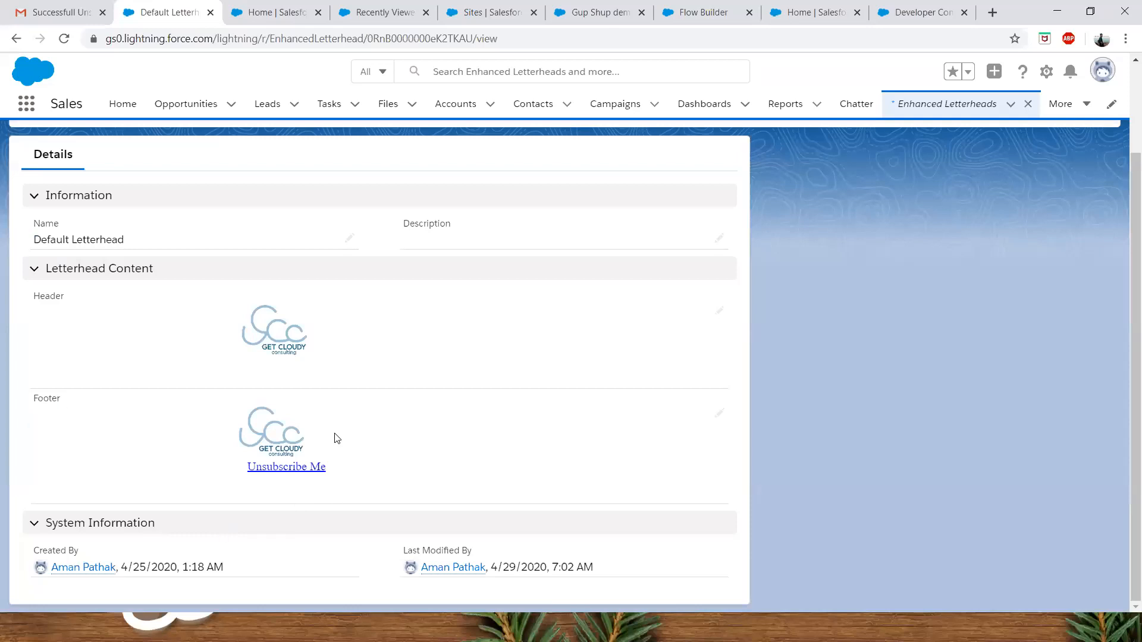
click(718, 416)
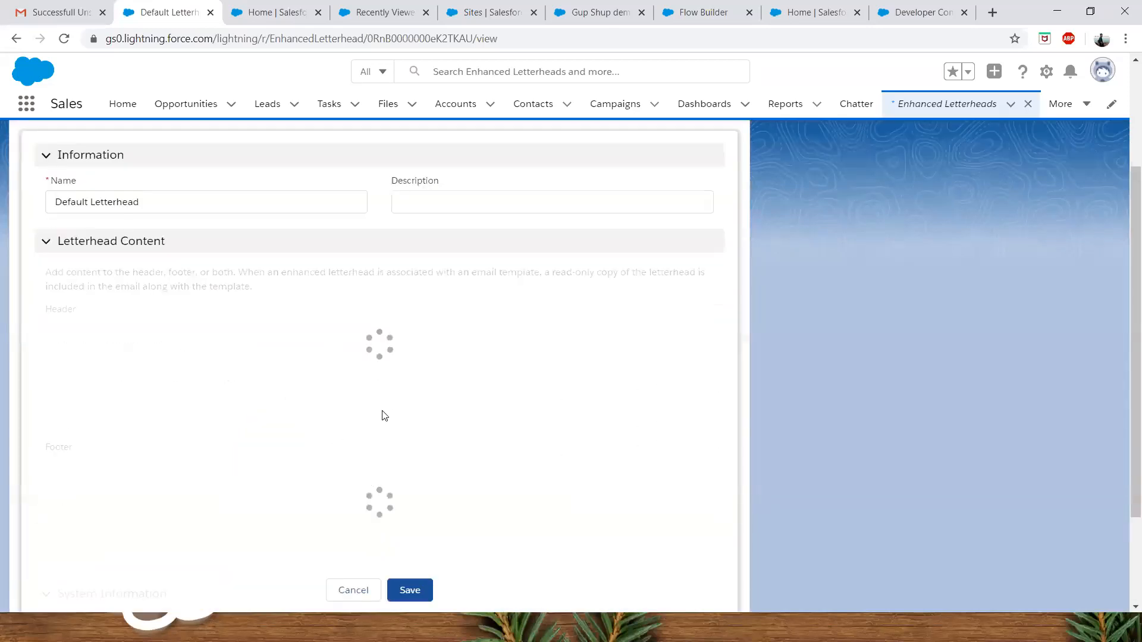
scroll(384, 418, down, 2)
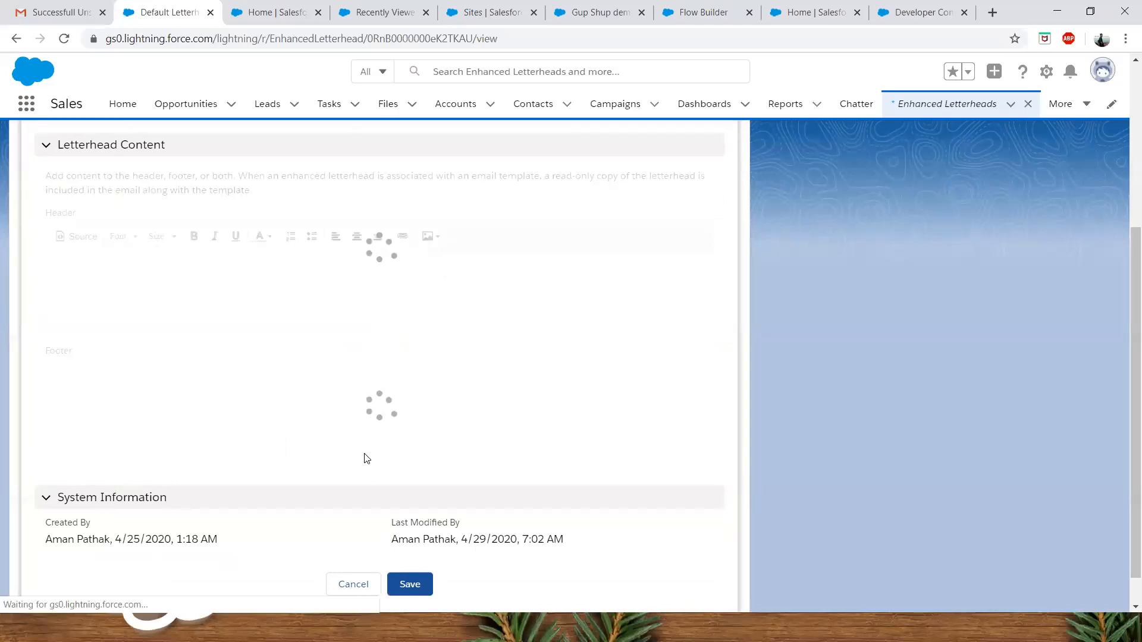
scroll(380, 483, down, 1)
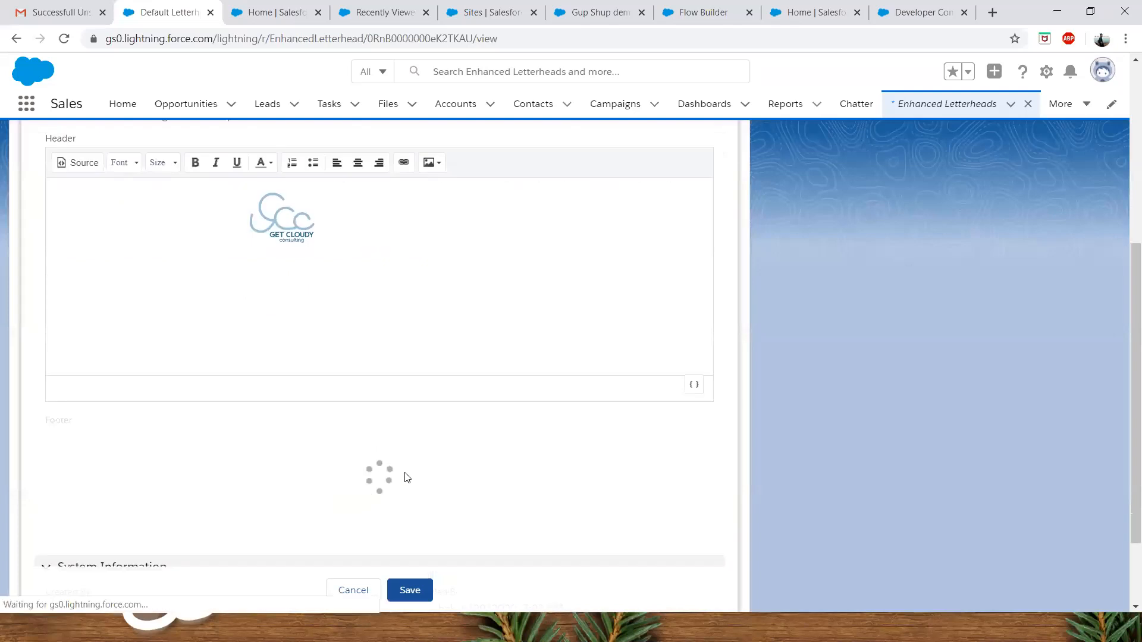
scroll(347, 498, down, 1)
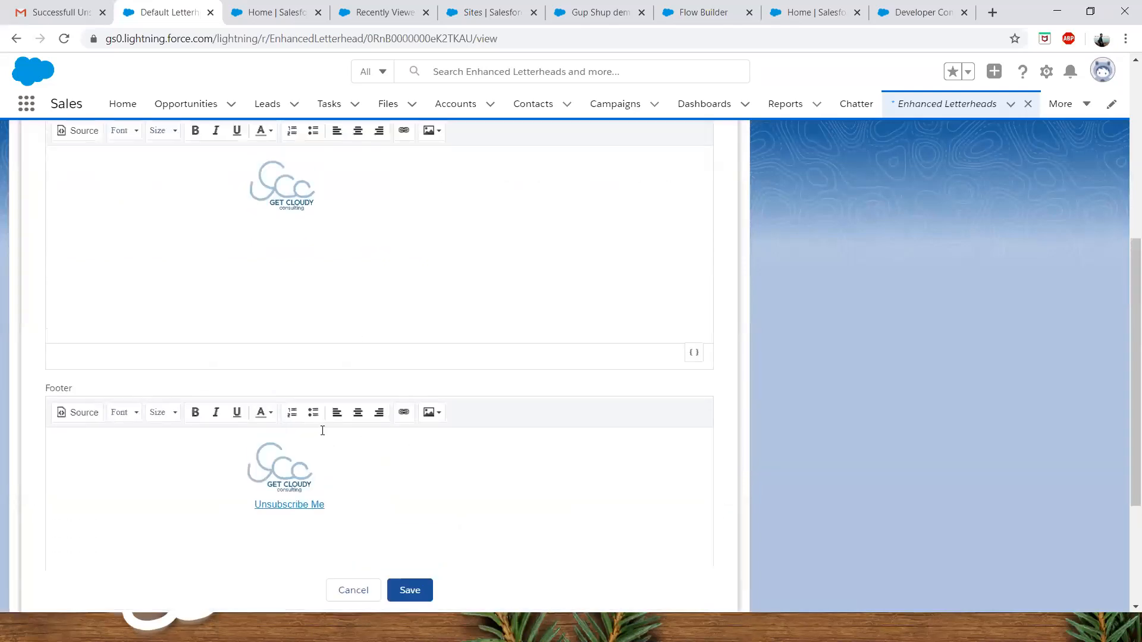
scroll(236, 437, down, 2)
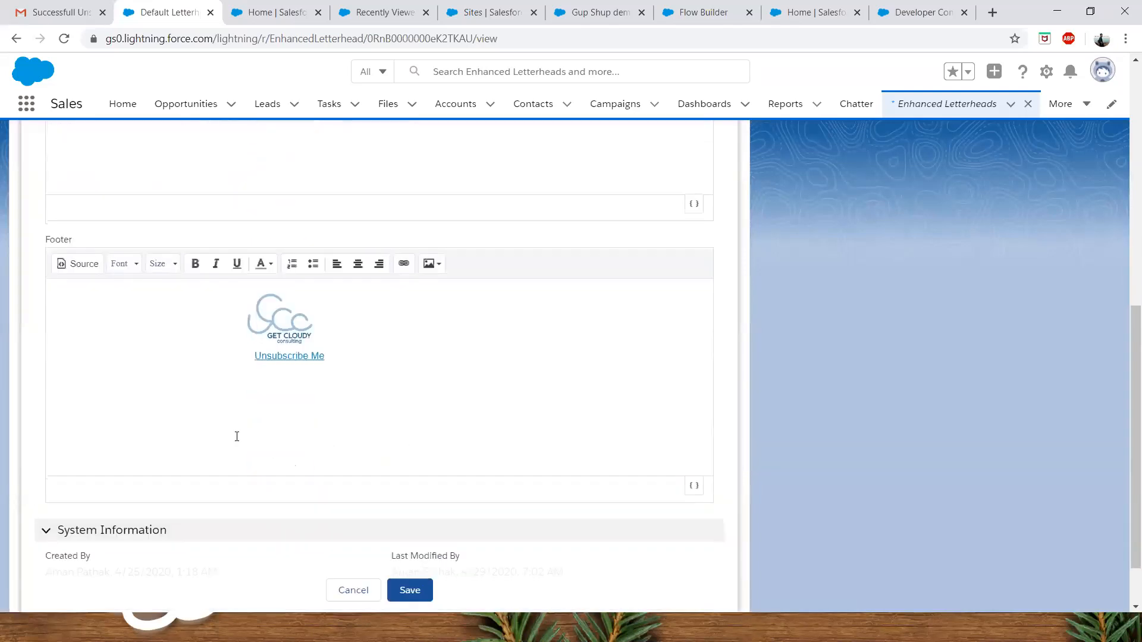
click(82, 263)
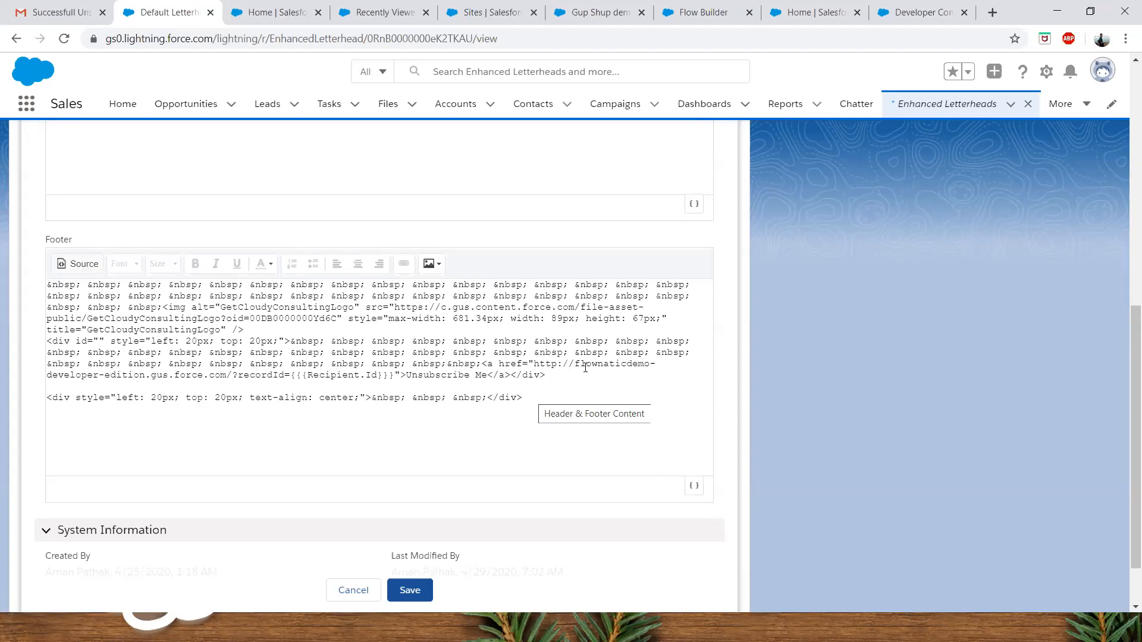
- Examine the Unsubscribe Me link's site address and recordId parameter in the footer source, and leave the letterhead without saving
drag(483, 363, 546, 365)
drag(659, 367, 140, 388)
drag(211, 365, 285, 376)
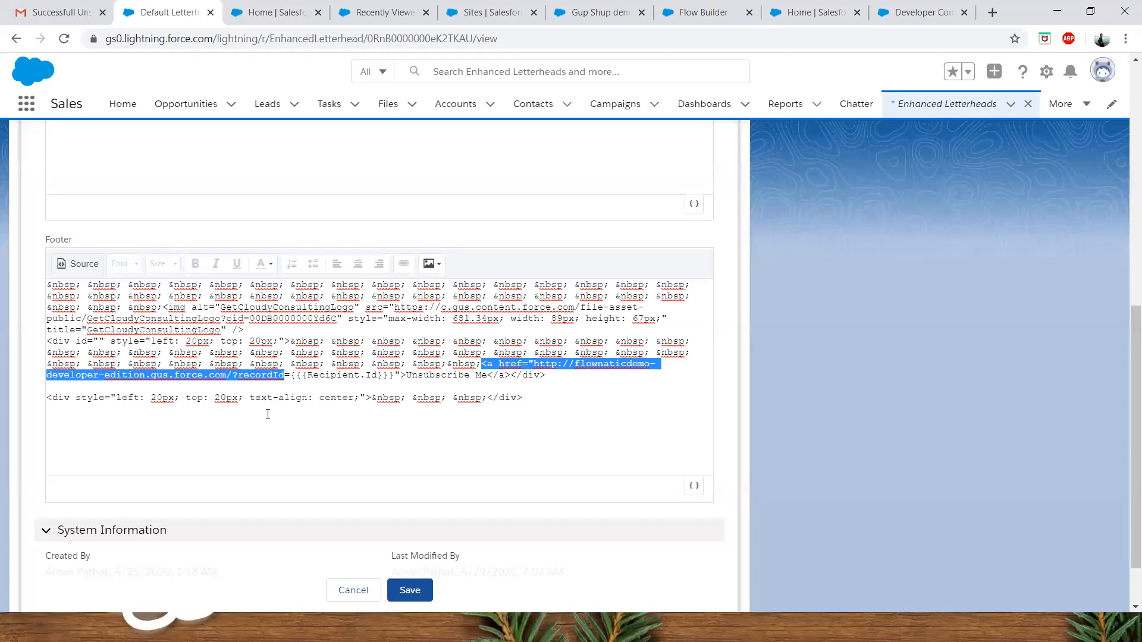
scroll(268, 413, up, 2)
scroll(315, 440, up, 1)
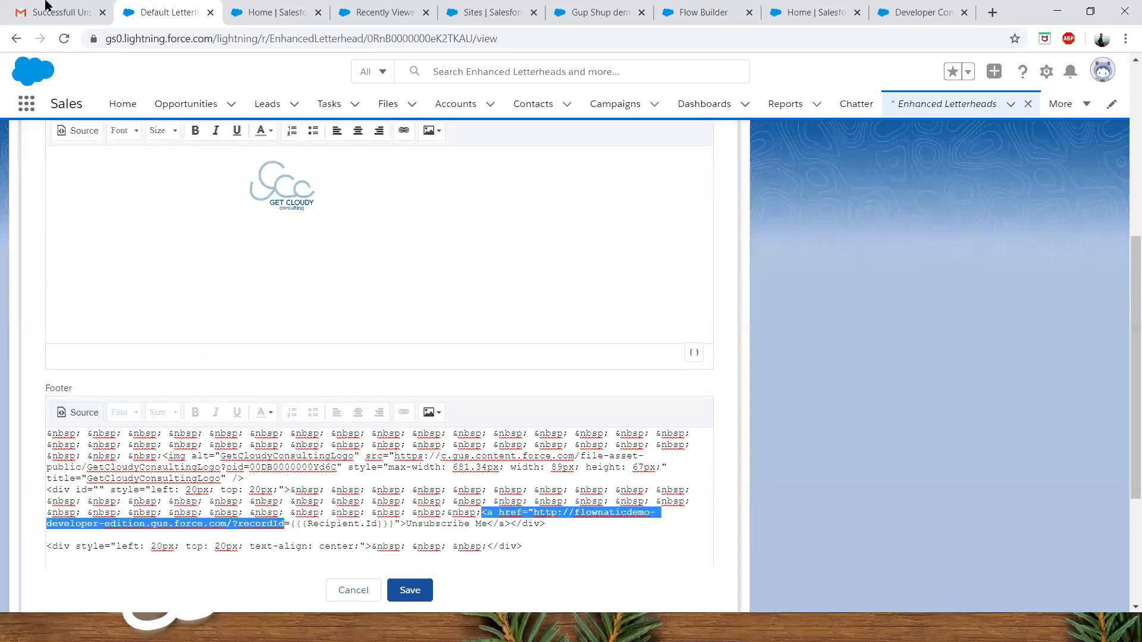
scroll(248, 275, up, 3)
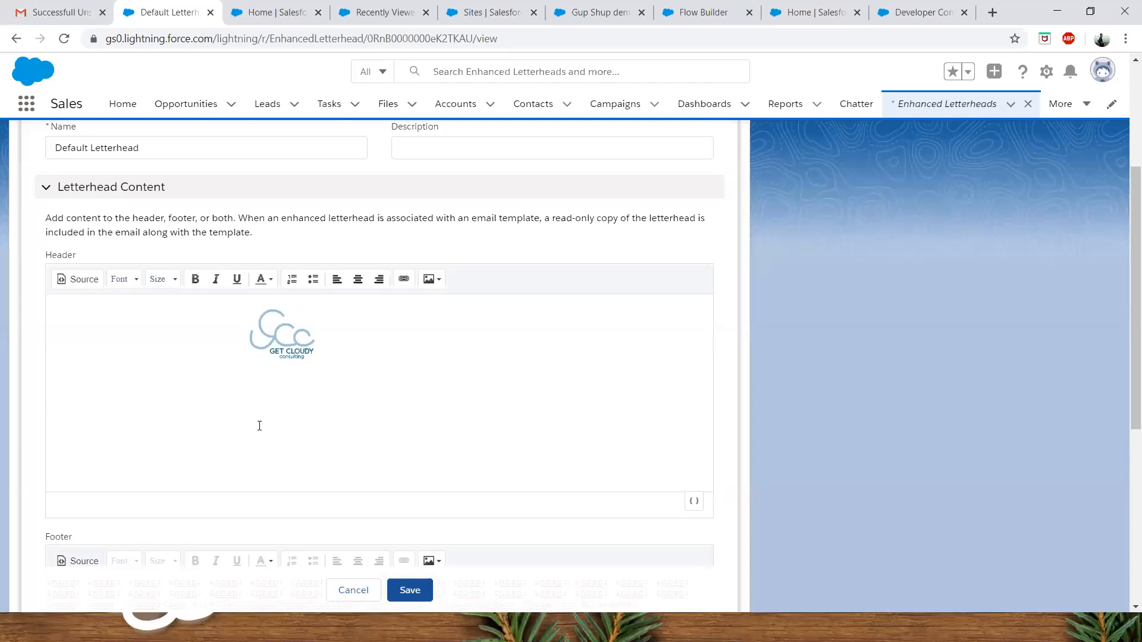
scroll(505, 454, down, 4)
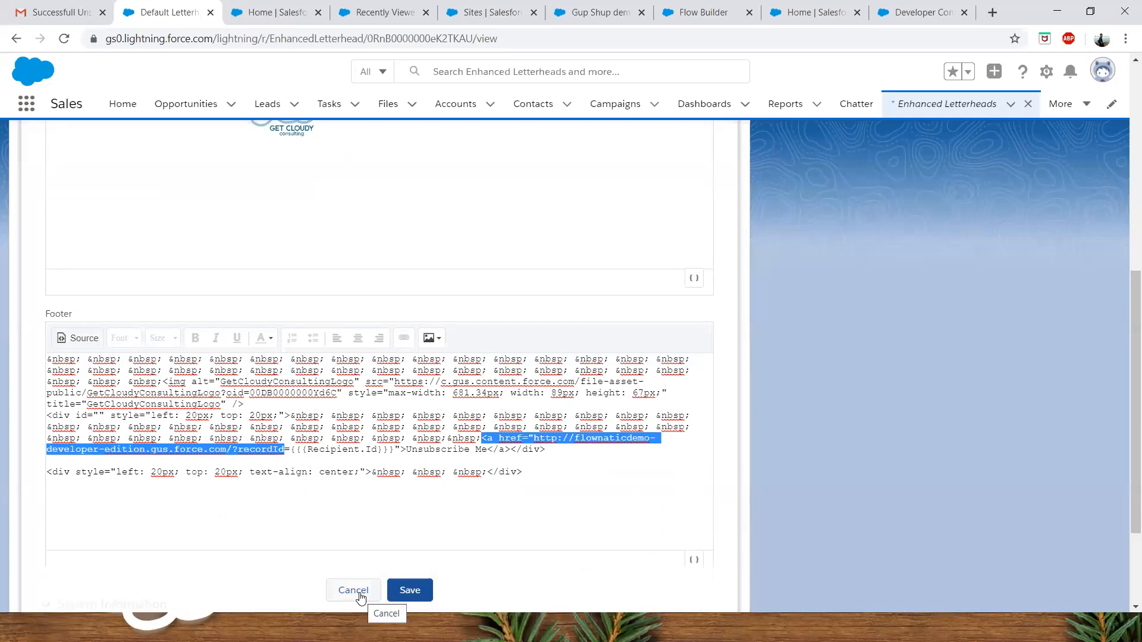
click(359, 595)
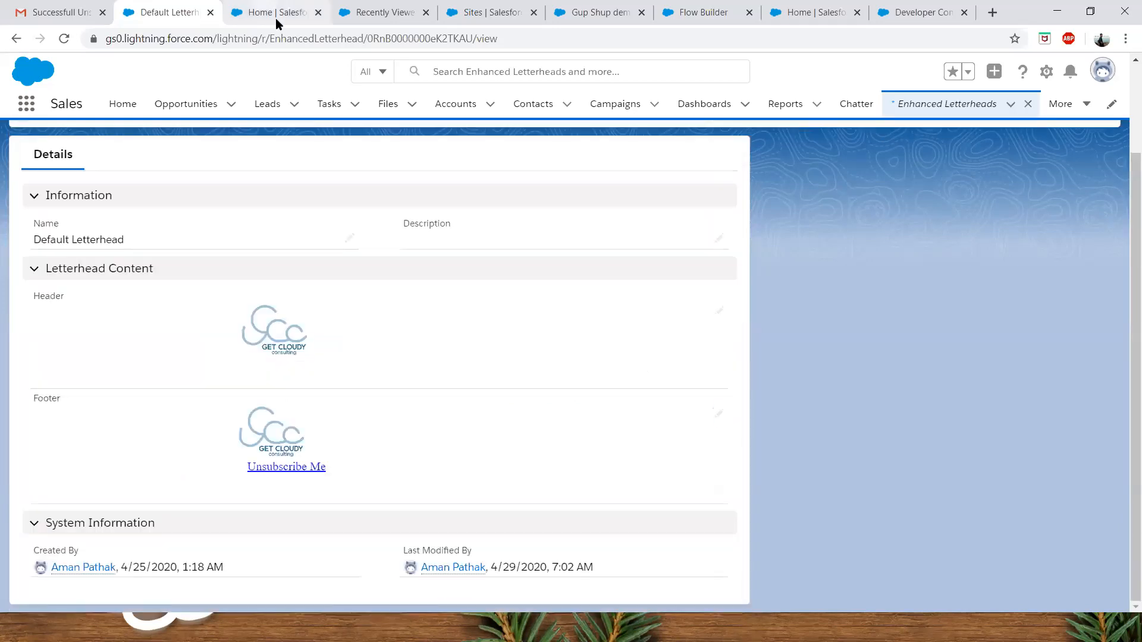
- Return to Gmail and open the "There's no time like the present" newsletter sent to Demo Time, showing its footer
click(279, 13)
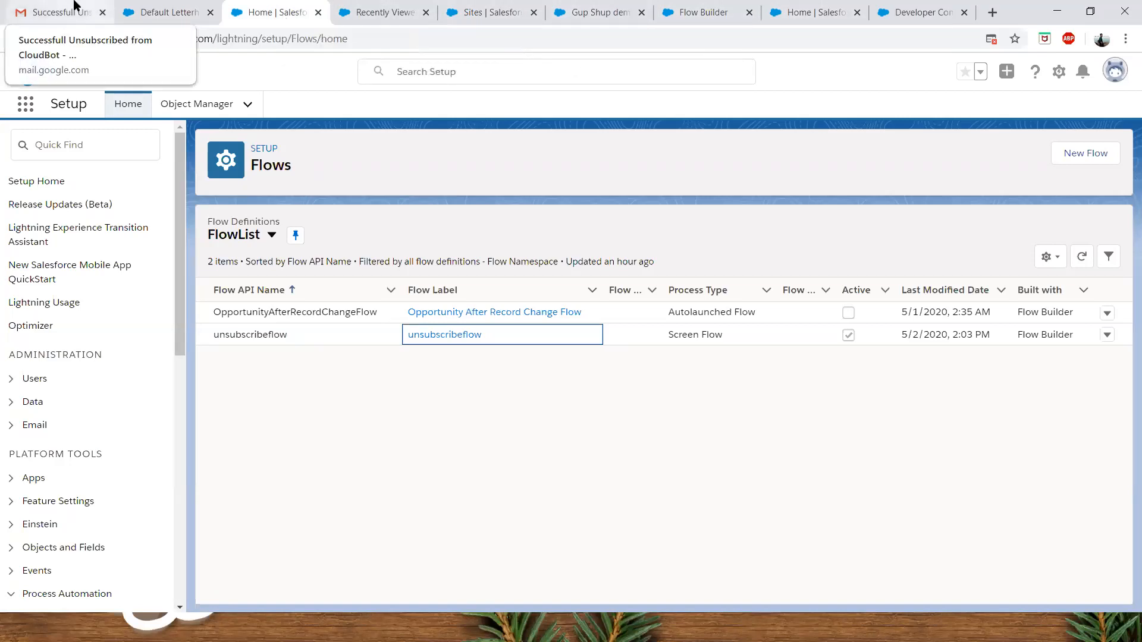
click(55, 13)
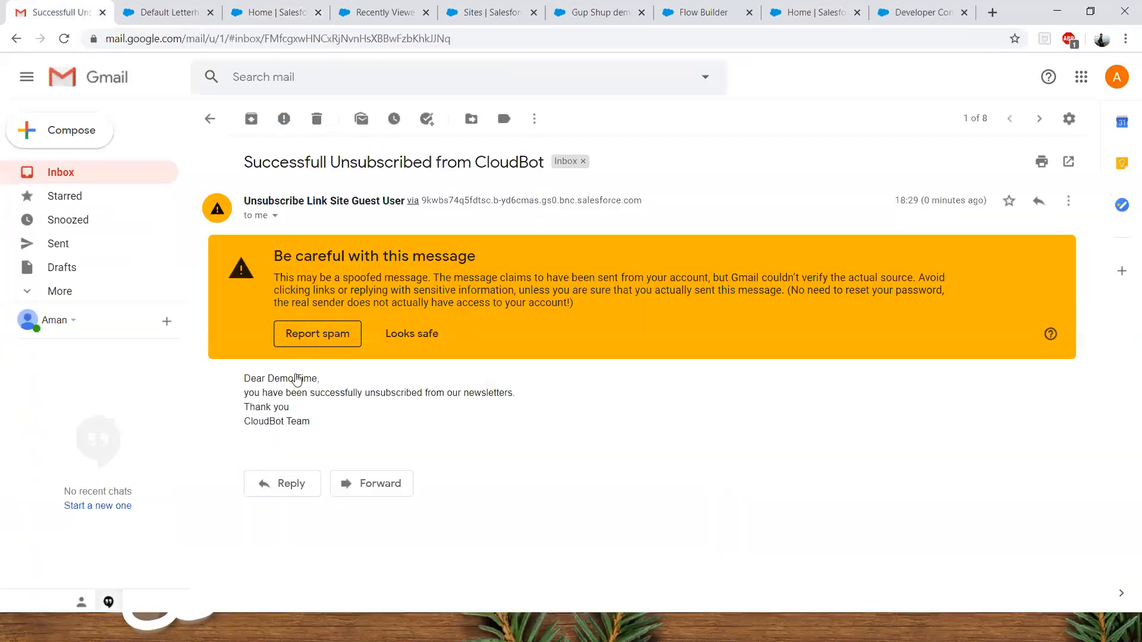
click(210, 119)
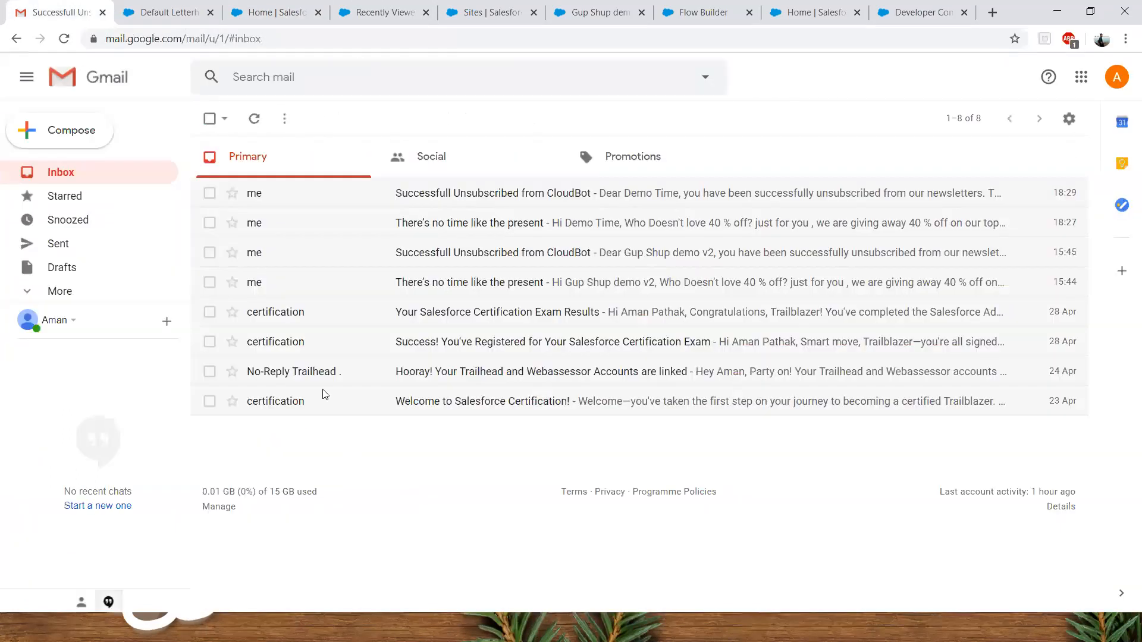
click(304, 220)
scroll(221, 143, down, 3)
click(210, 120)
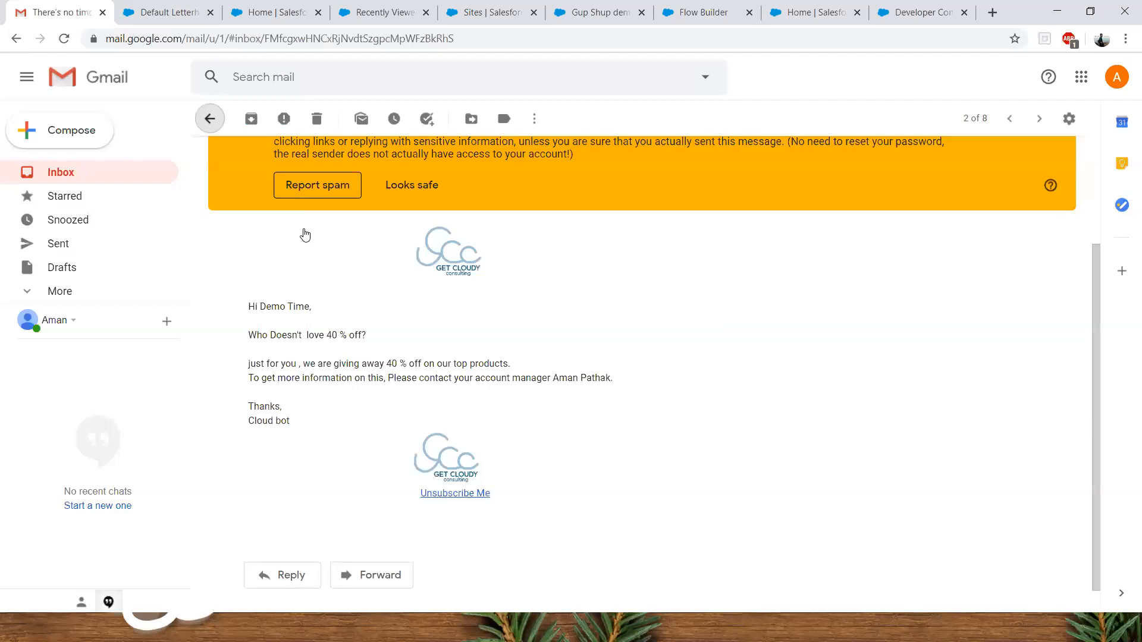
click(452, 225)
scroll(474, 470, down, 3)
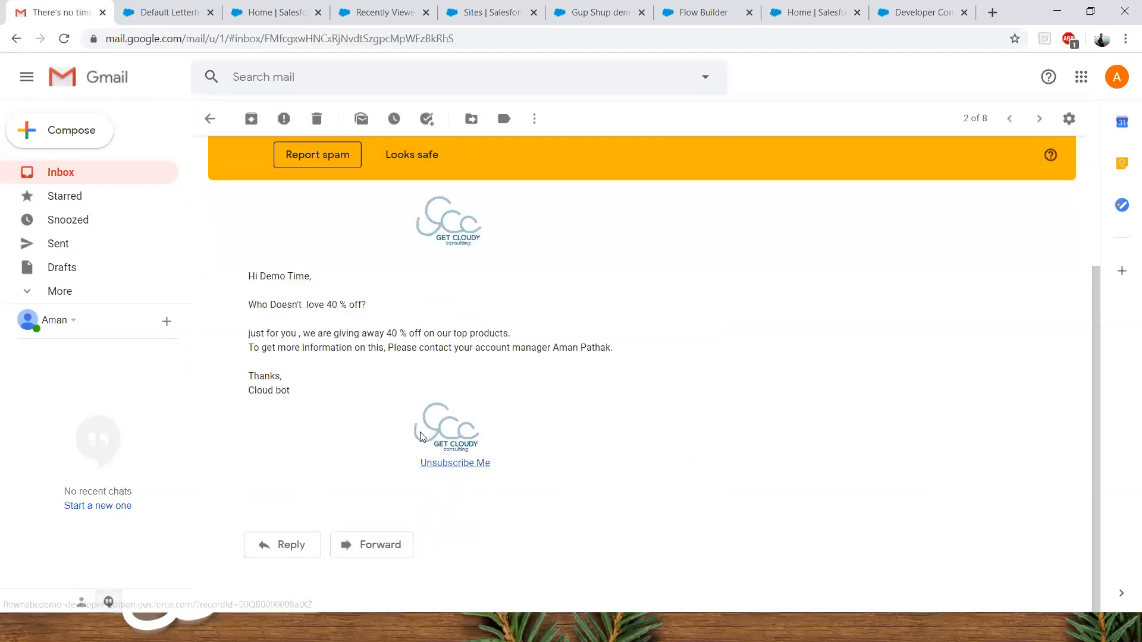
- Open the newsletter's Unsubscribe Me link in a new tab and highlight the unsubFlow page name in its address
ctrl+click(430, 462)
click(136, 8)
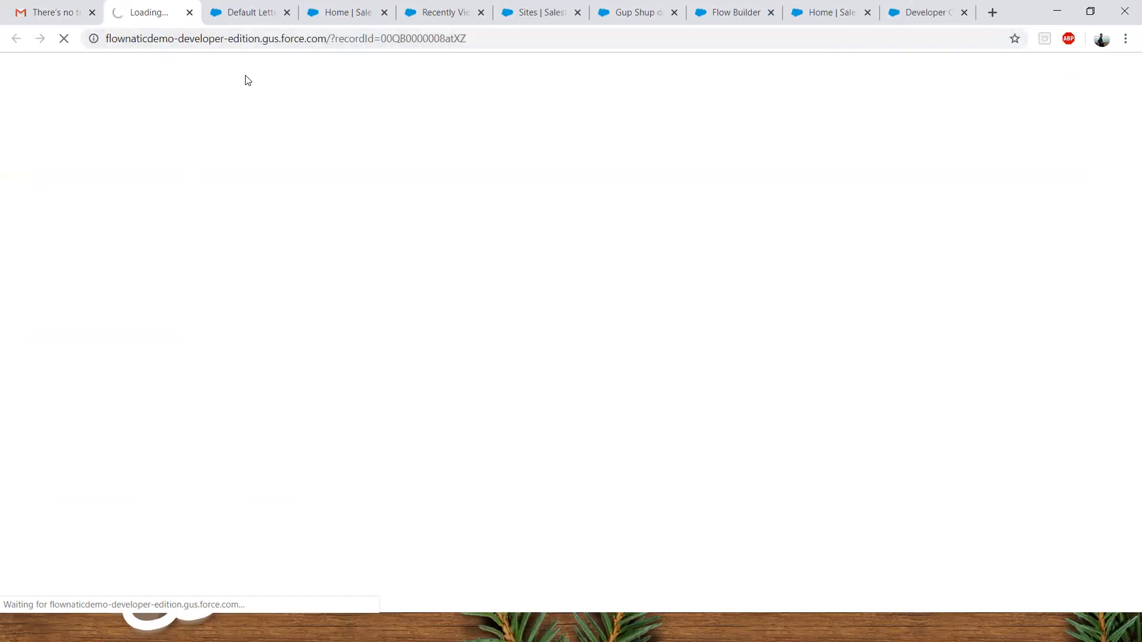
click(919, 13)
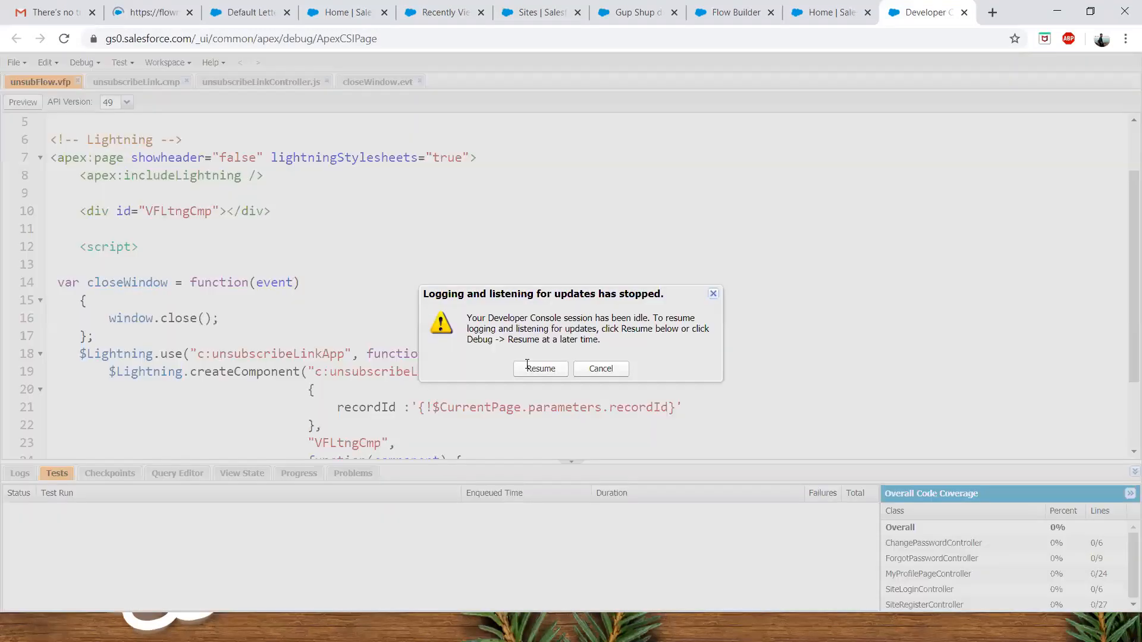
click(195, 16)
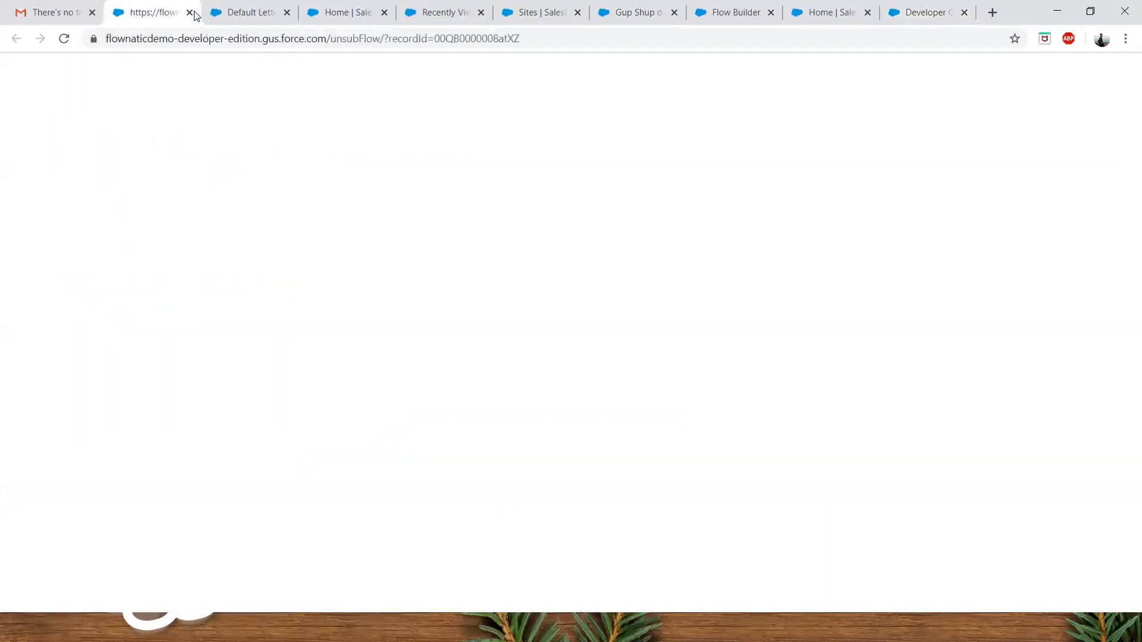
double_click(357, 39)
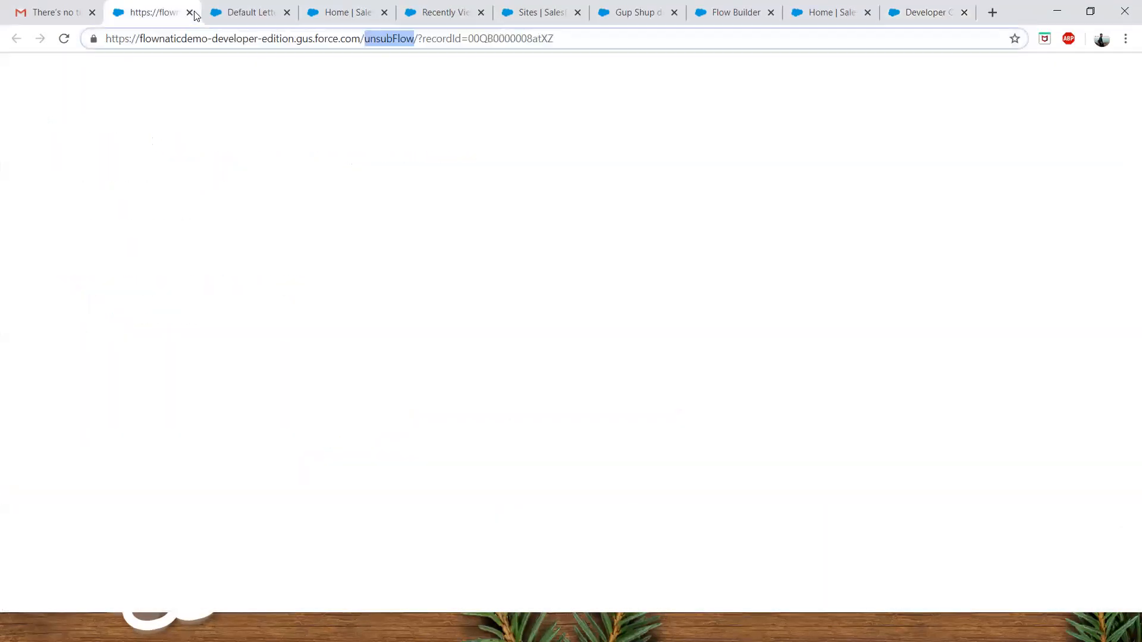
- Examine the commented-out Classic markup in unsubFlow.vfp in the Developer Console, highlighting its flow:interview lines and the unsubscribeflow name
click(940, 7)
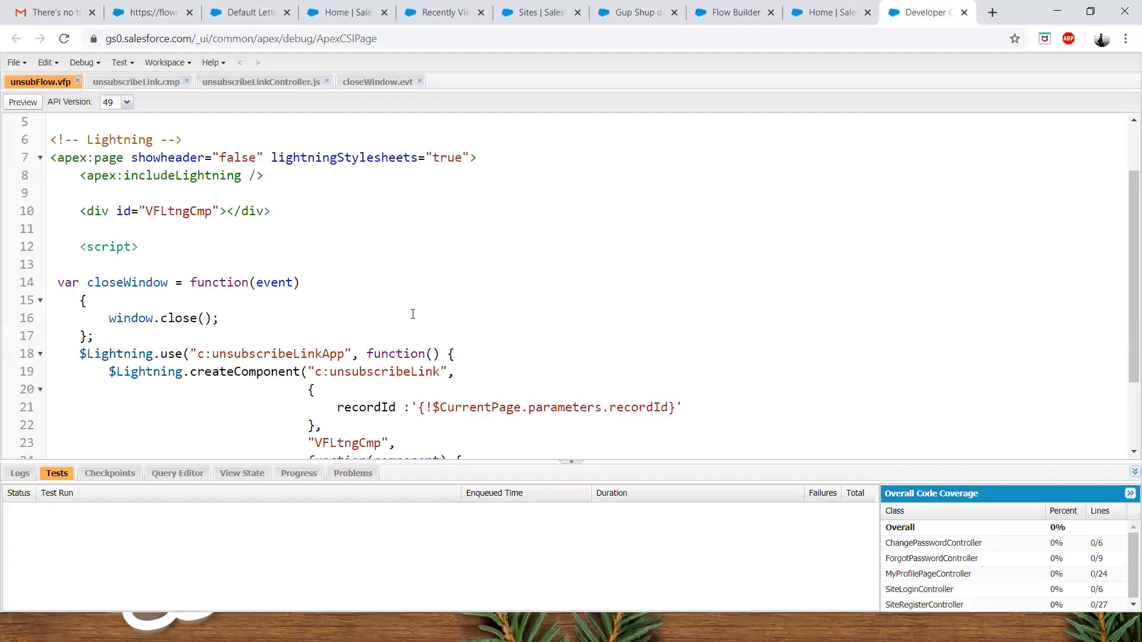
scroll(212, 232, up, 2)
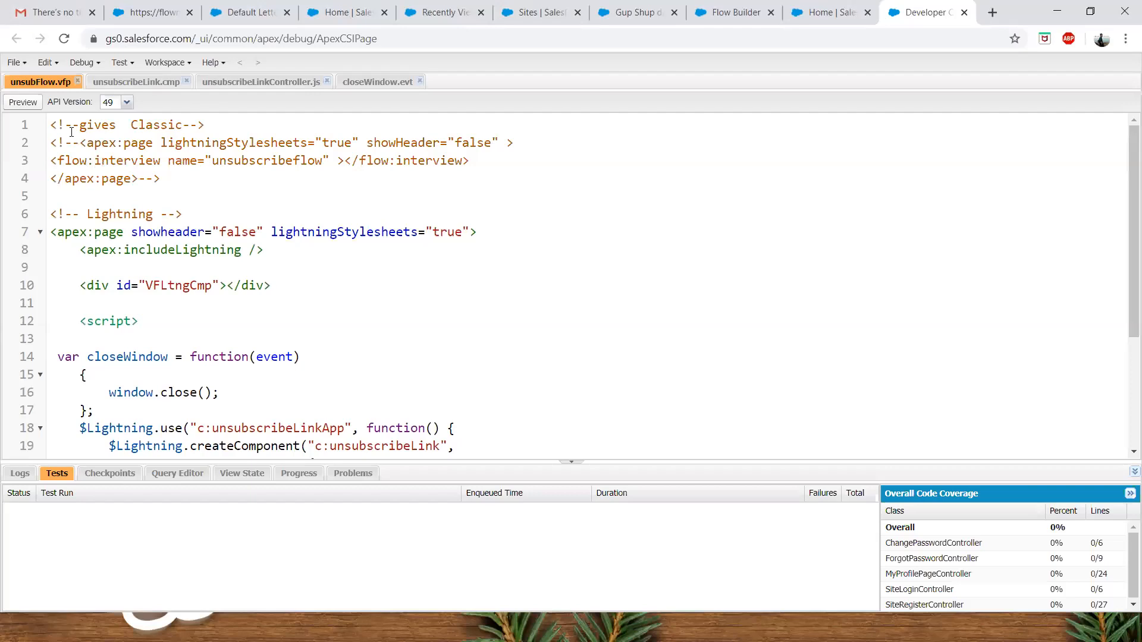
scroll(163, 347, down, 3)
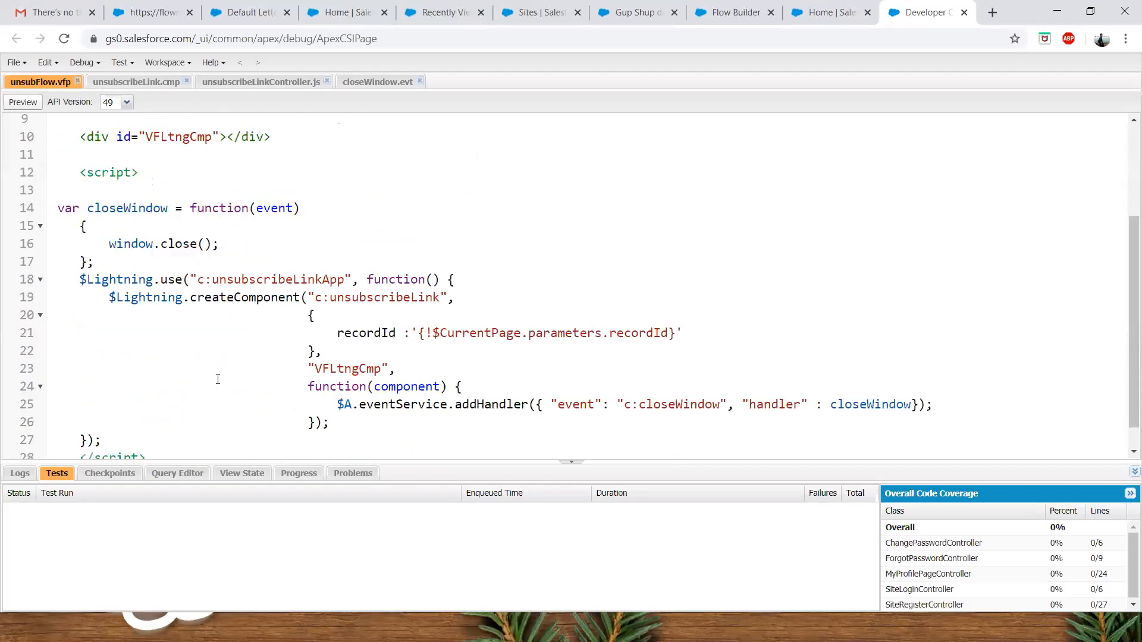
scroll(153, 173, up, 1)
scroll(176, 178, up, 3)
drag(470, 161, 51, 138)
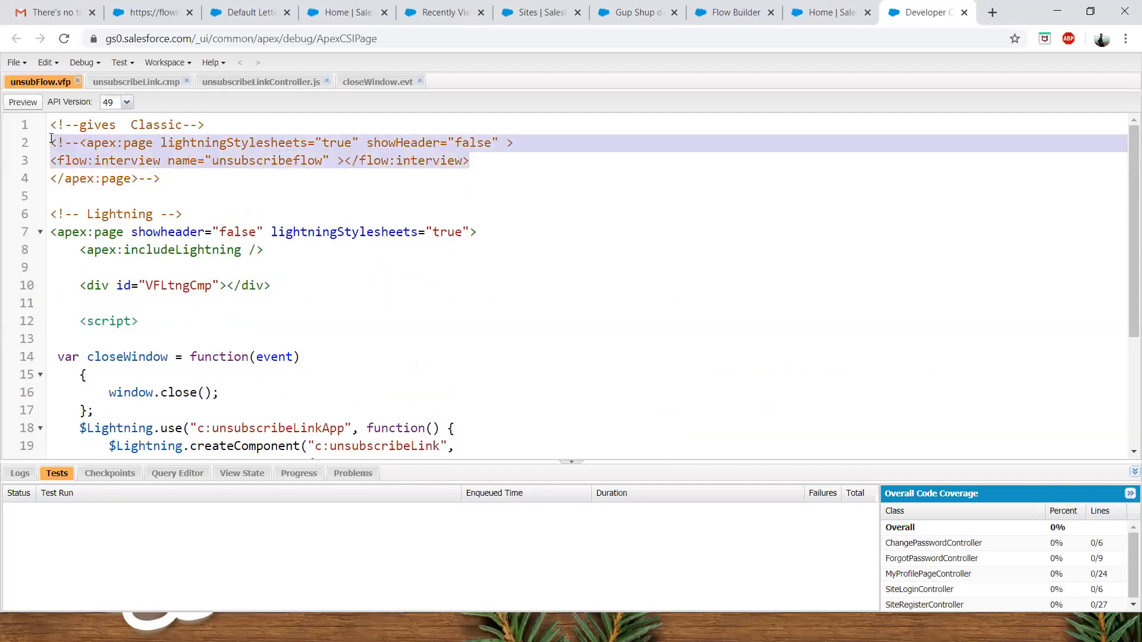
double_click(273, 161)
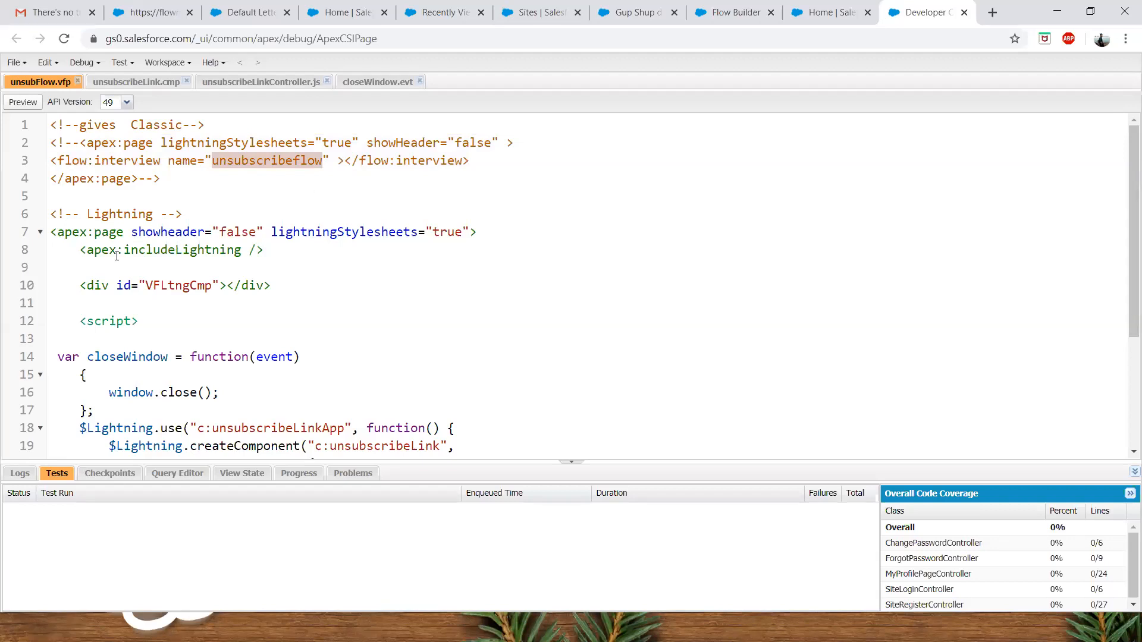
- Examine the Lightning section of unsubFlow.vfp with its unsubscribeLink component, and highlight the recordId value in the unsubscribe page's address
scroll(159, 227, down, 1)
drag(204, 145, 43, 146)
scroll(264, 257, down, 2)
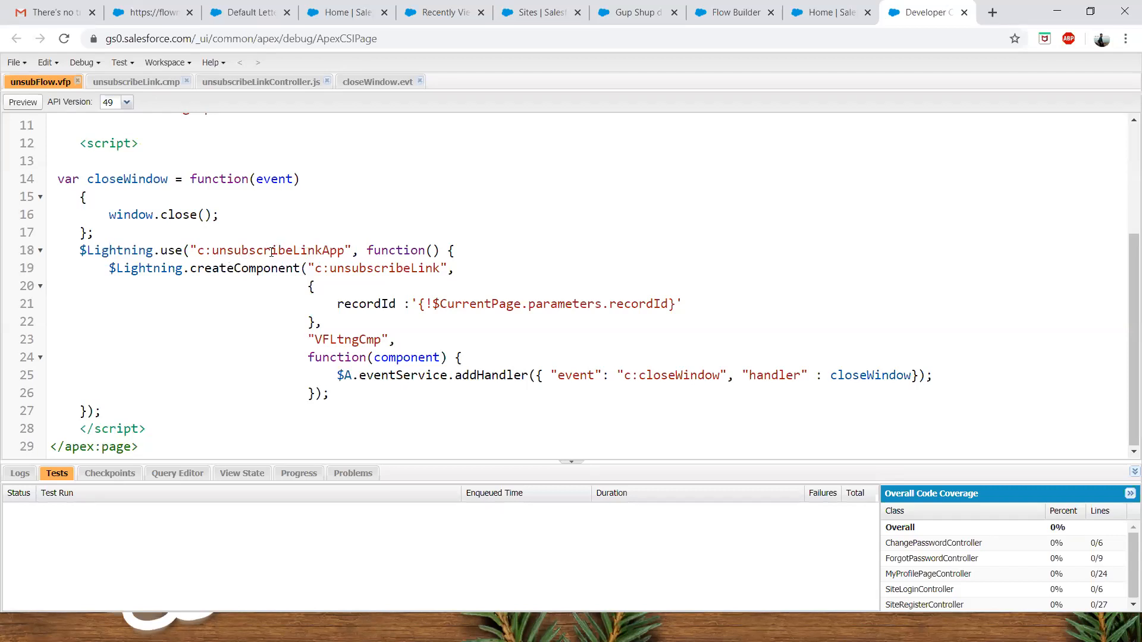
double_click(373, 270)
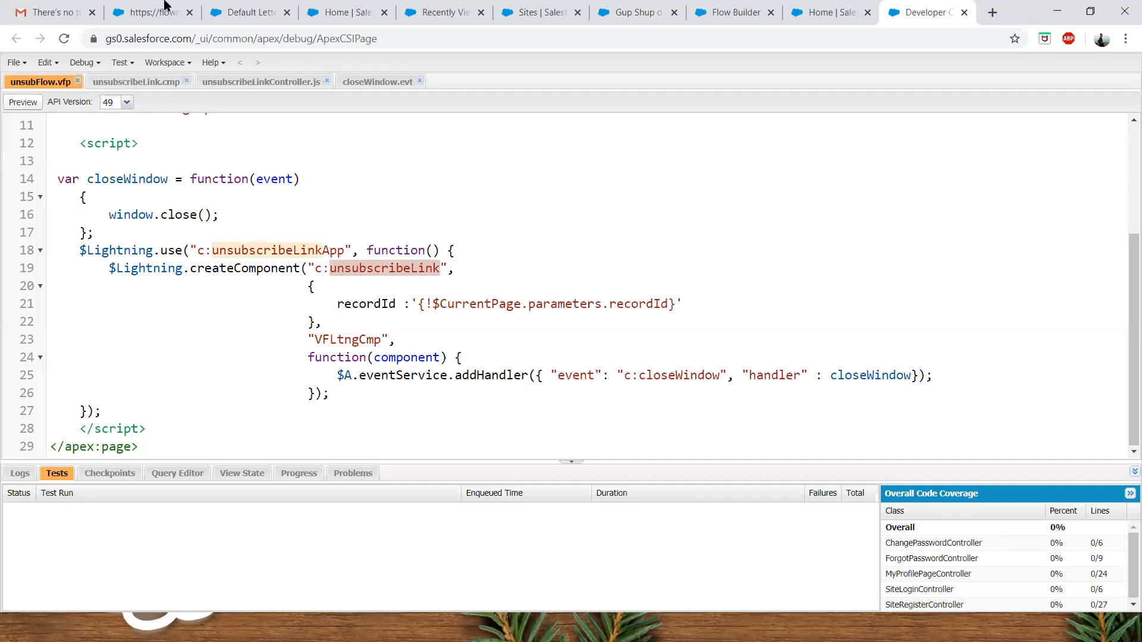
click(149, 12)
double_click(488, 38)
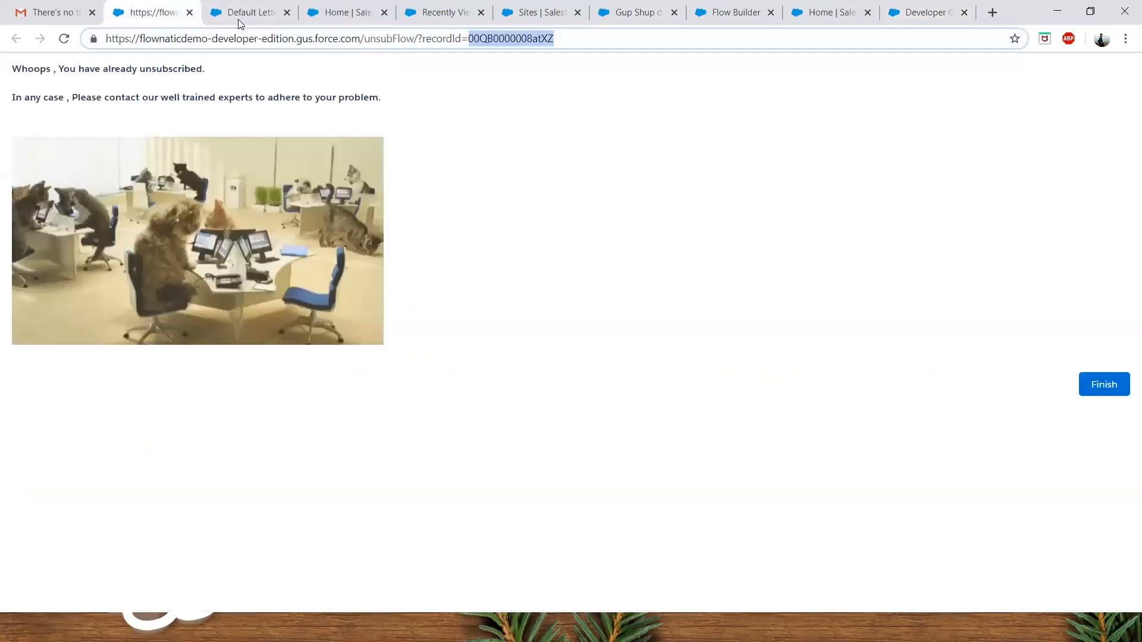
- Return to the Developer Console and highlight recordId in unsubFlow.vfp and the recordId attribute line in unsubscribeLink.cmp
click(913, 10)
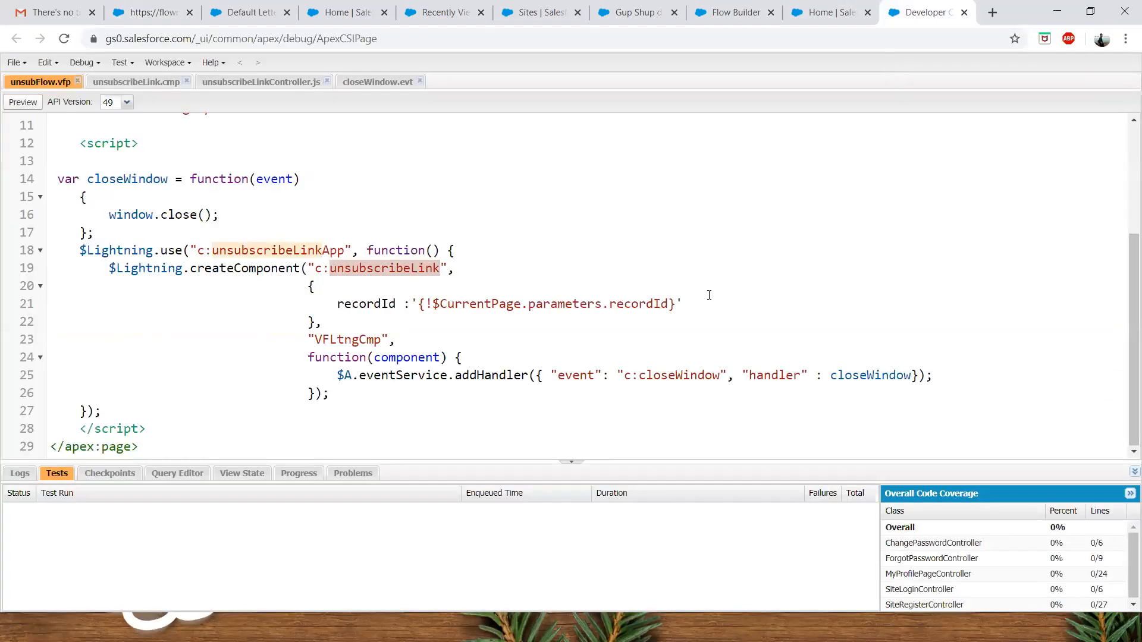
click(361, 305)
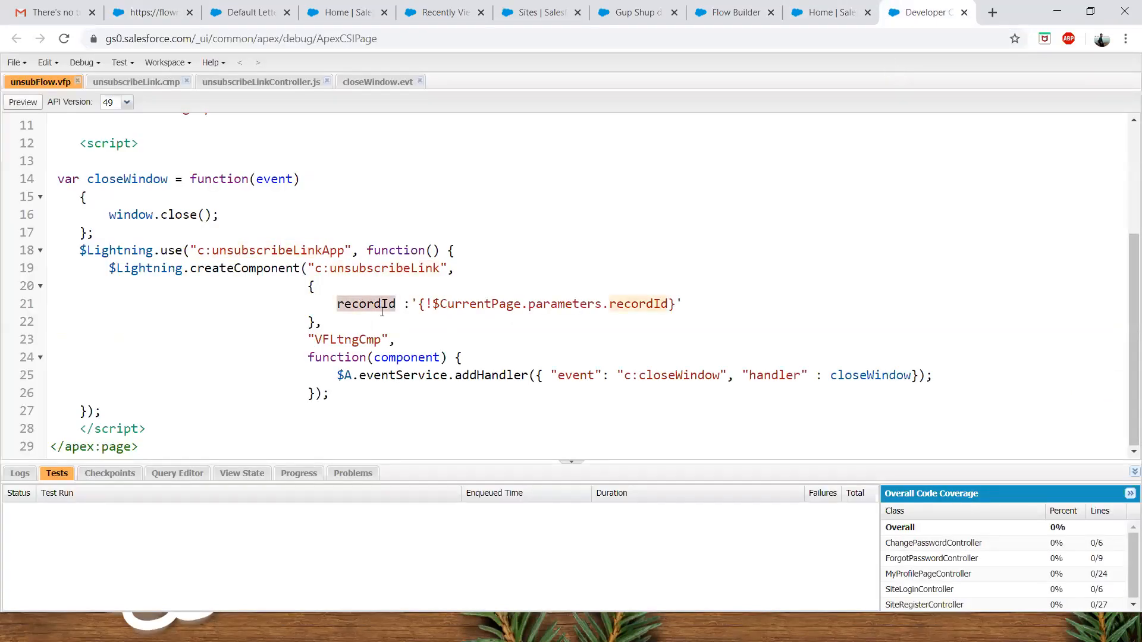
click(146, 80)
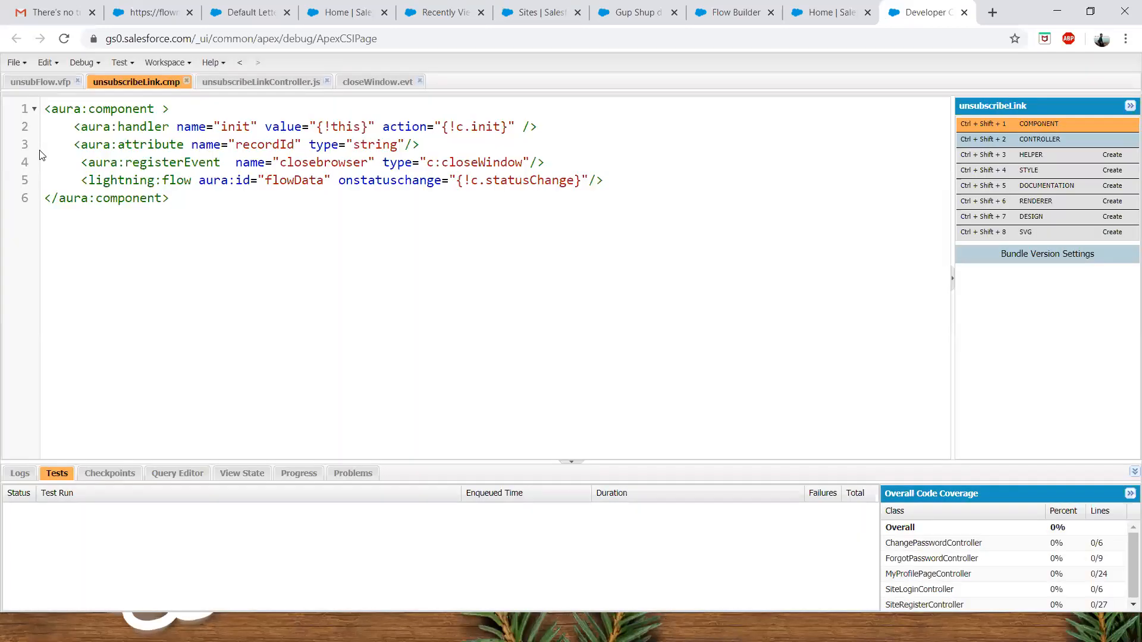
drag(70, 144, 419, 148)
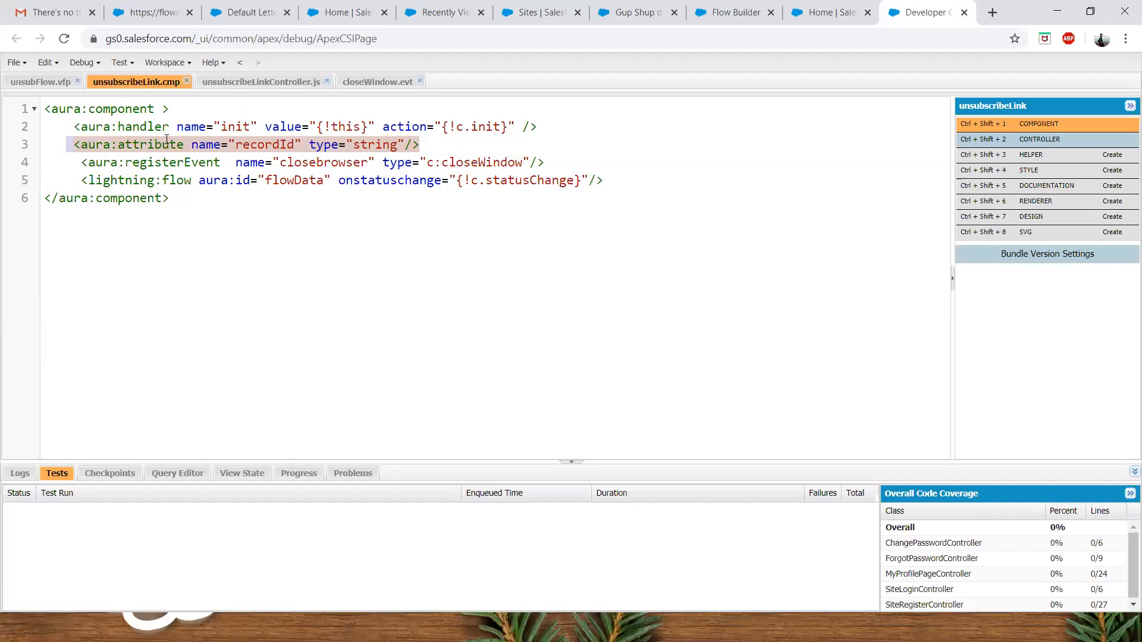
- Open unsubscribeLinkController.js, hide the chat notifications, and highlight the component.find line and its flowData name
click(267, 84)
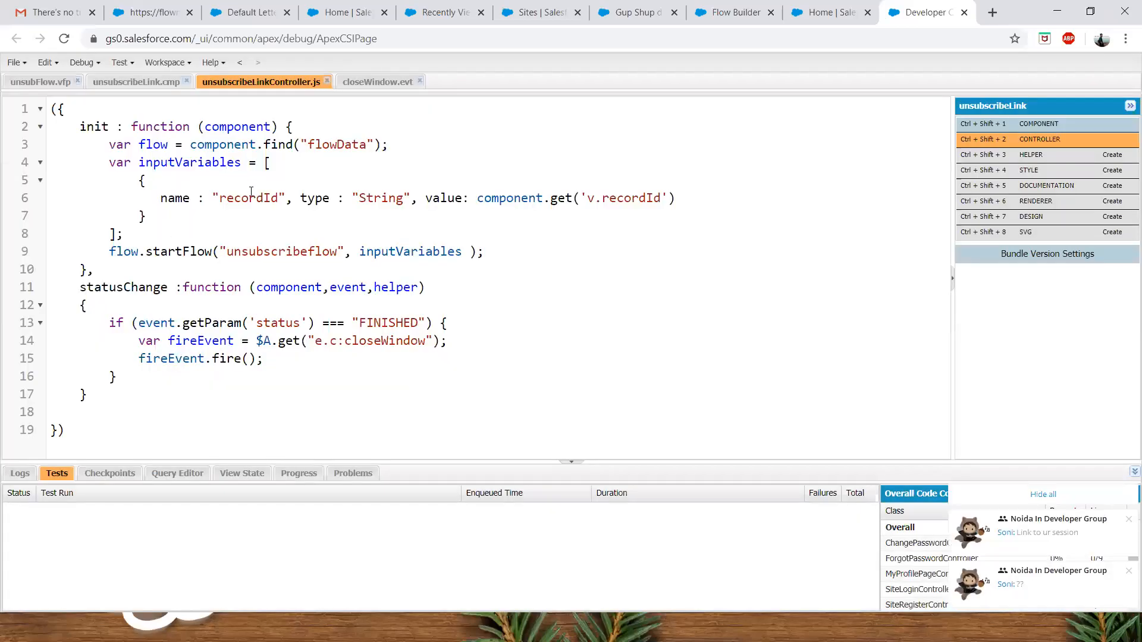
click(1042, 495)
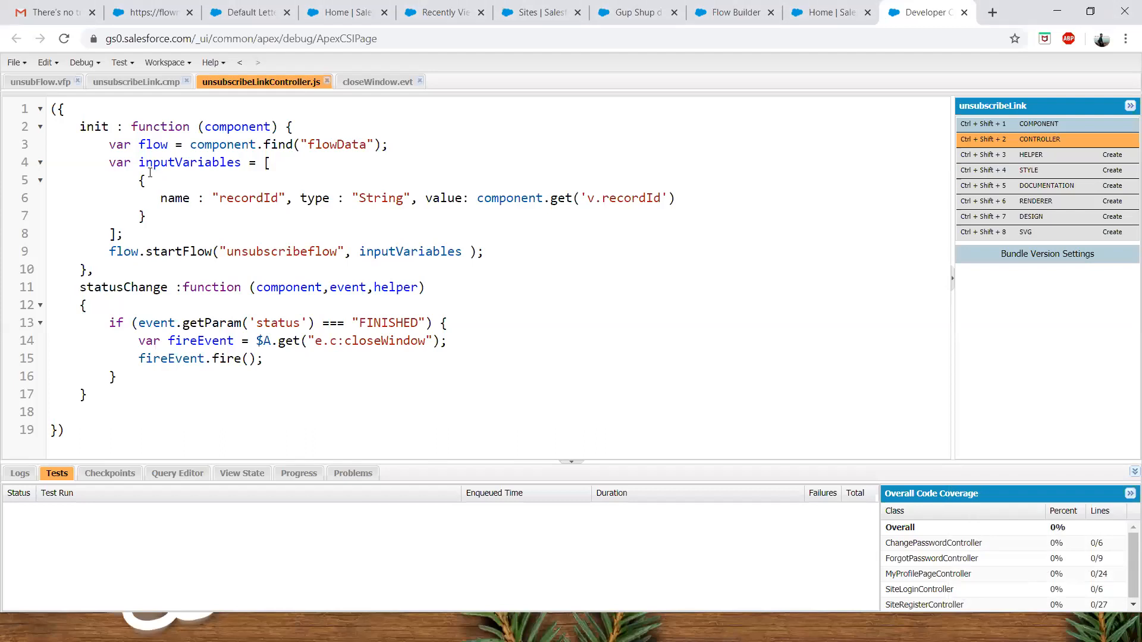
drag(103, 144, 390, 144)
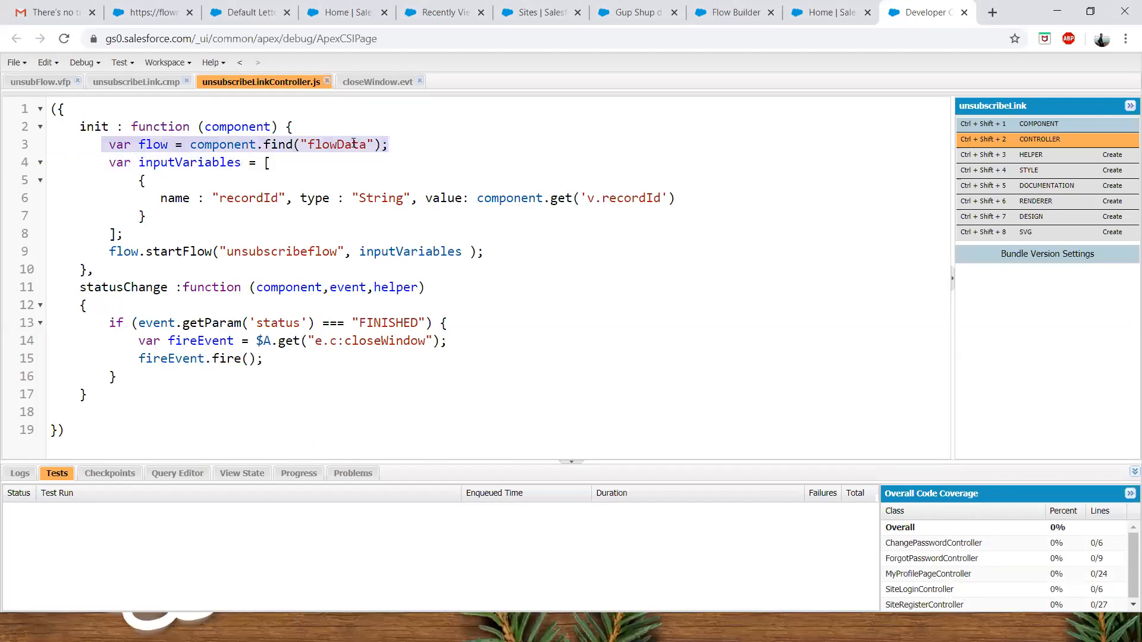
double_click(343, 146)
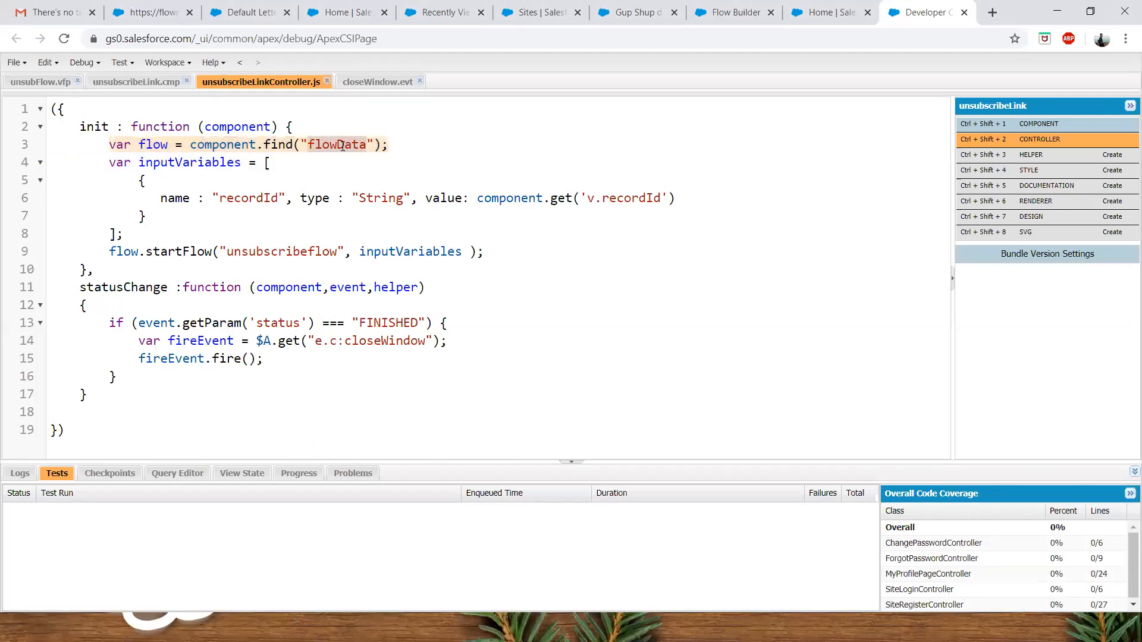
- Highlight the lightning:flow tag, its onstatuschange attribute and its flowData id in unsubscribeLink.cmp
click(141, 85)
drag(82, 180, 191, 178)
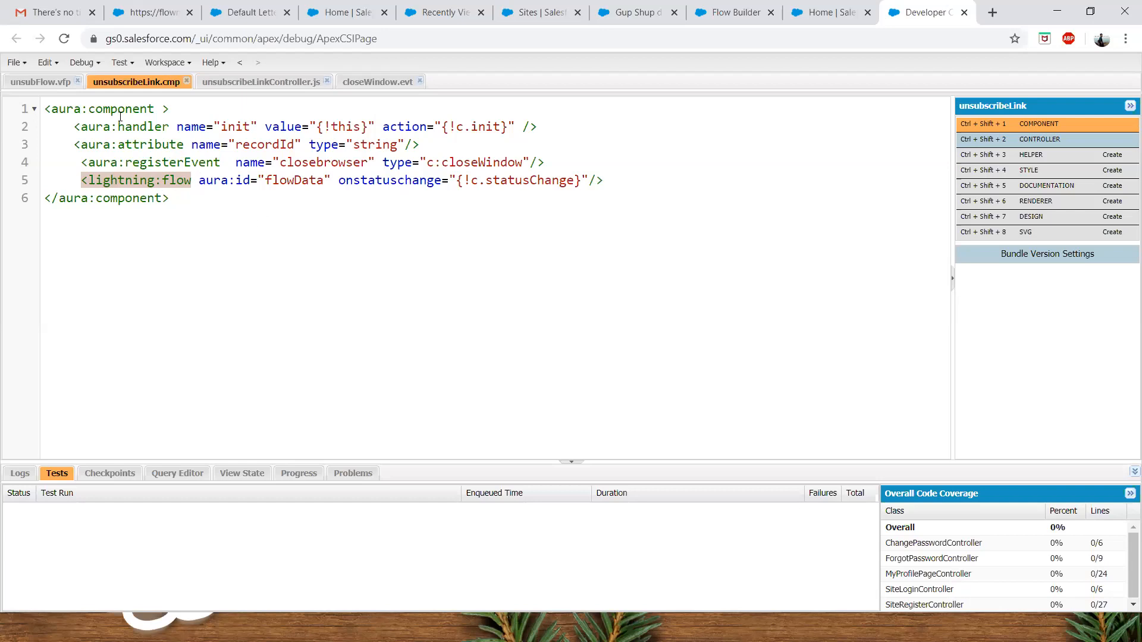
double_click(365, 181)
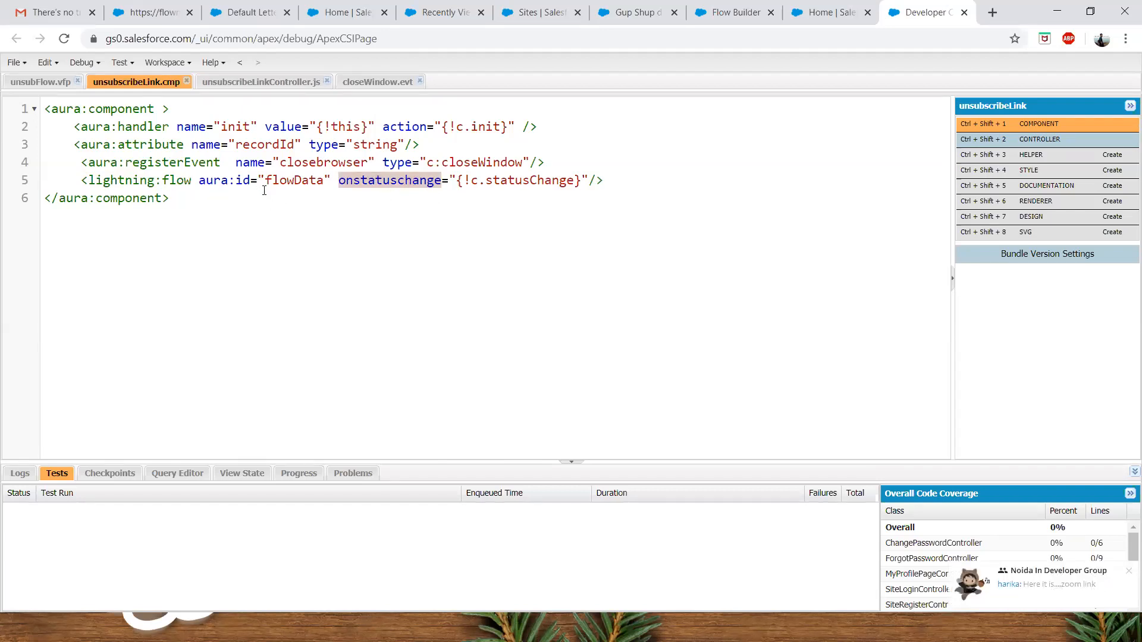
double_click(295, 185)
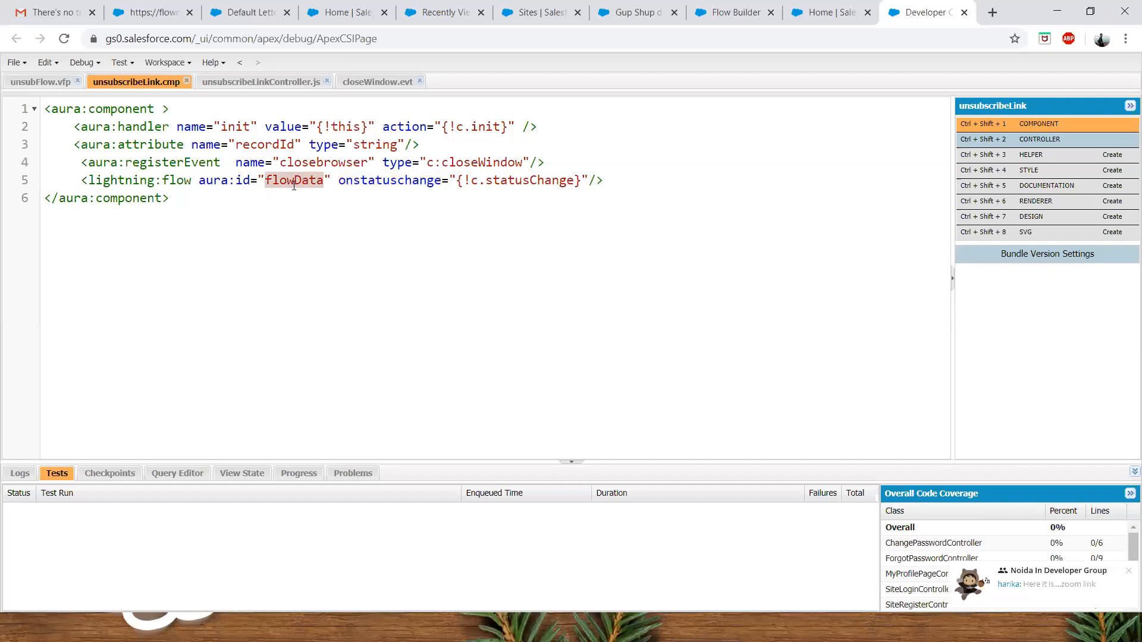
- Highlight the flow and inputVariables variables in the init function of unsubscribeLinkController.js
click(275, 85)
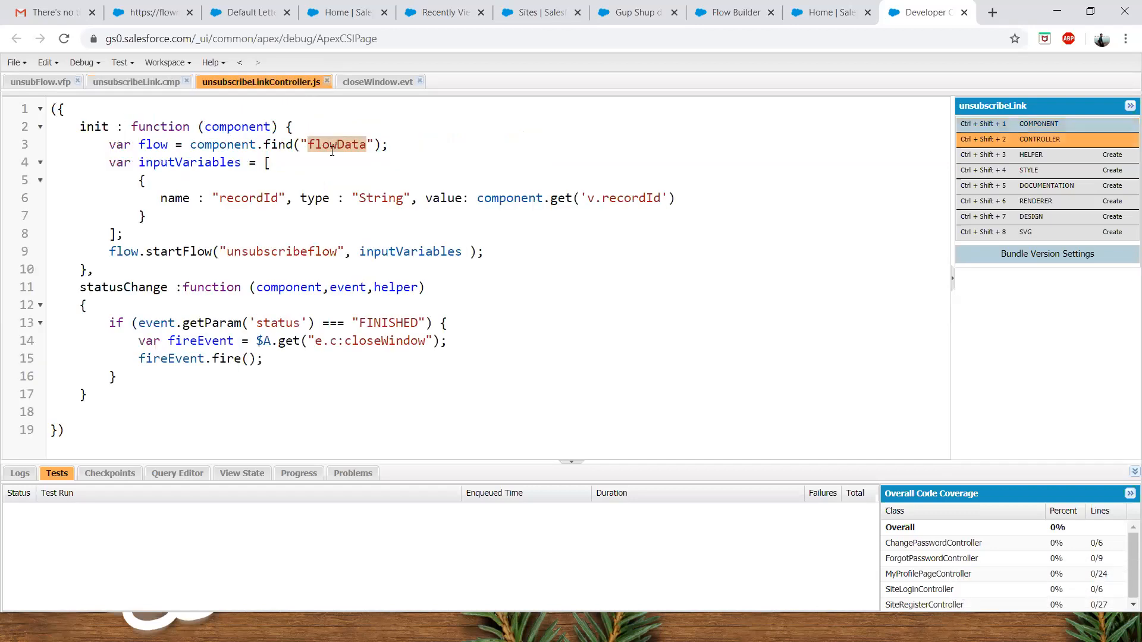
double_click(155, 145)
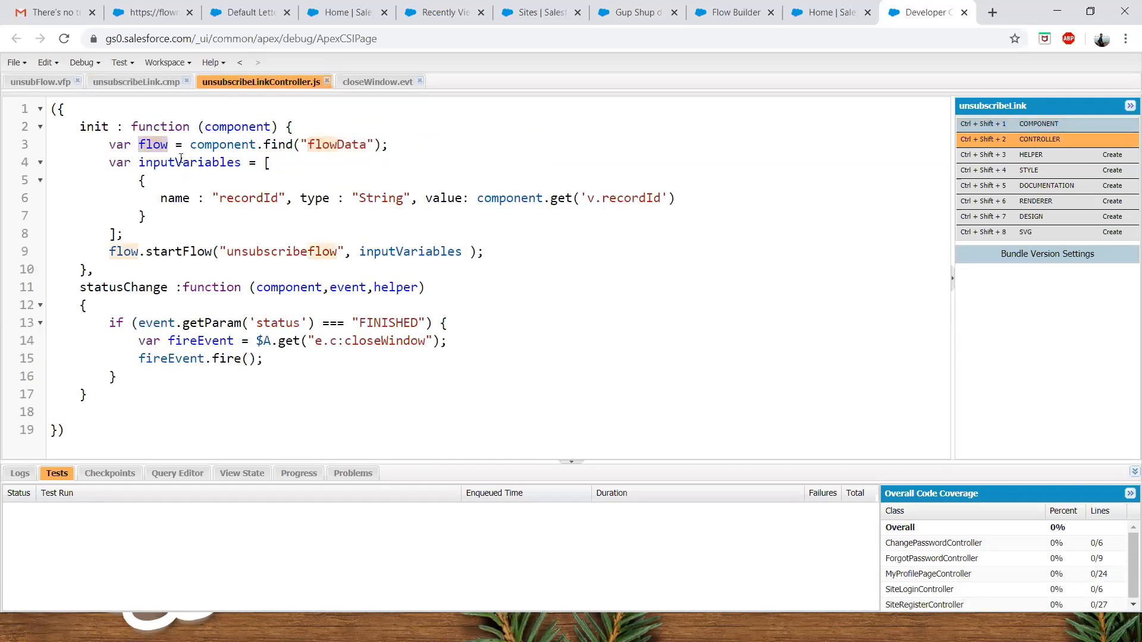
double_click(181, 162)
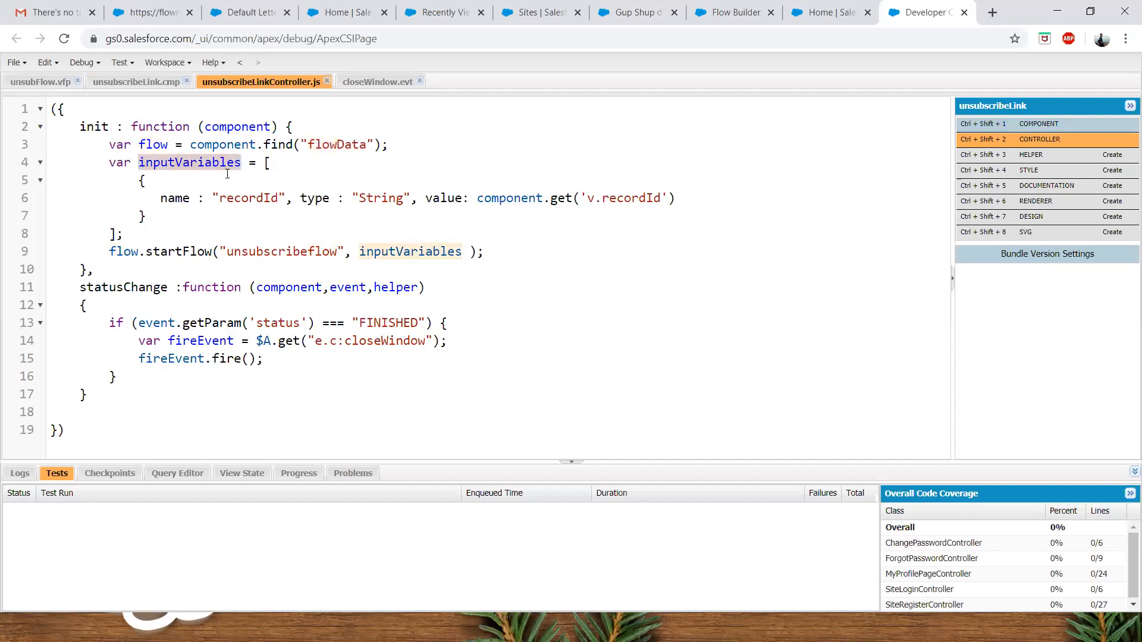
- Compare the recordId in the unsubscribe page's address with the {!$CurrentPage.parameters.recordId} expression highlighted in unsubFlow.vfp
click(164, 7)
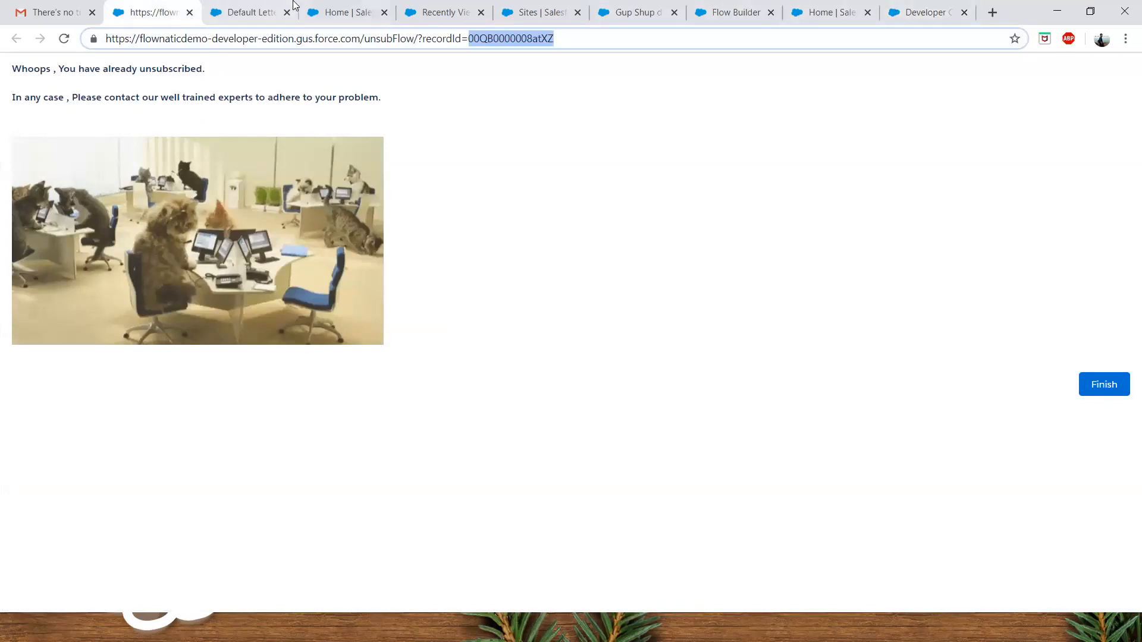
click(925, 13)
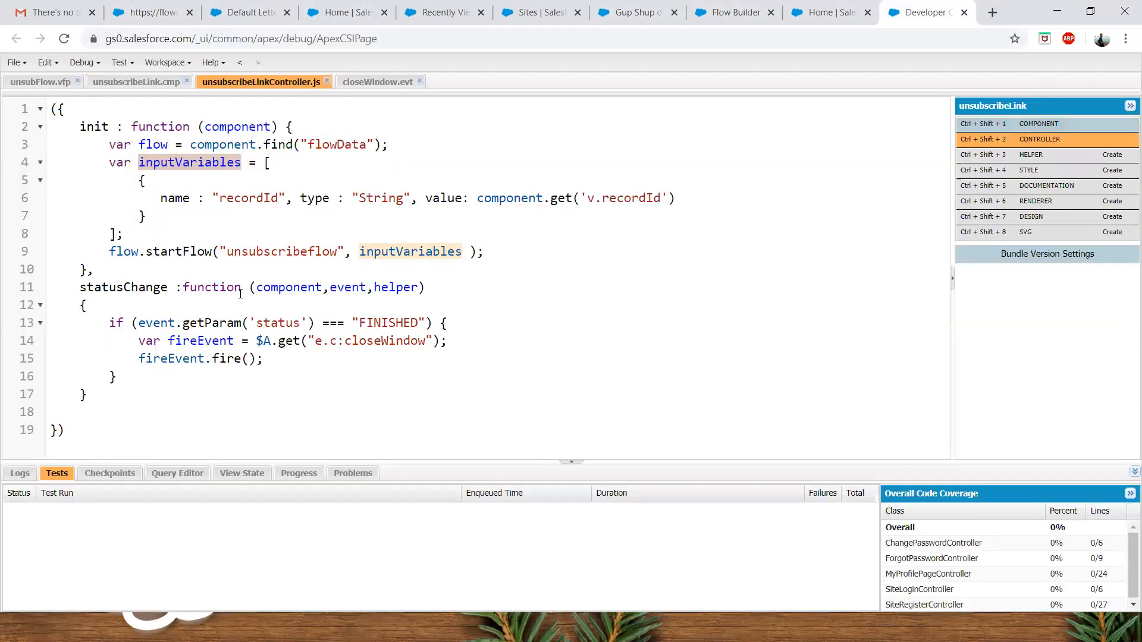
click(40, 82)
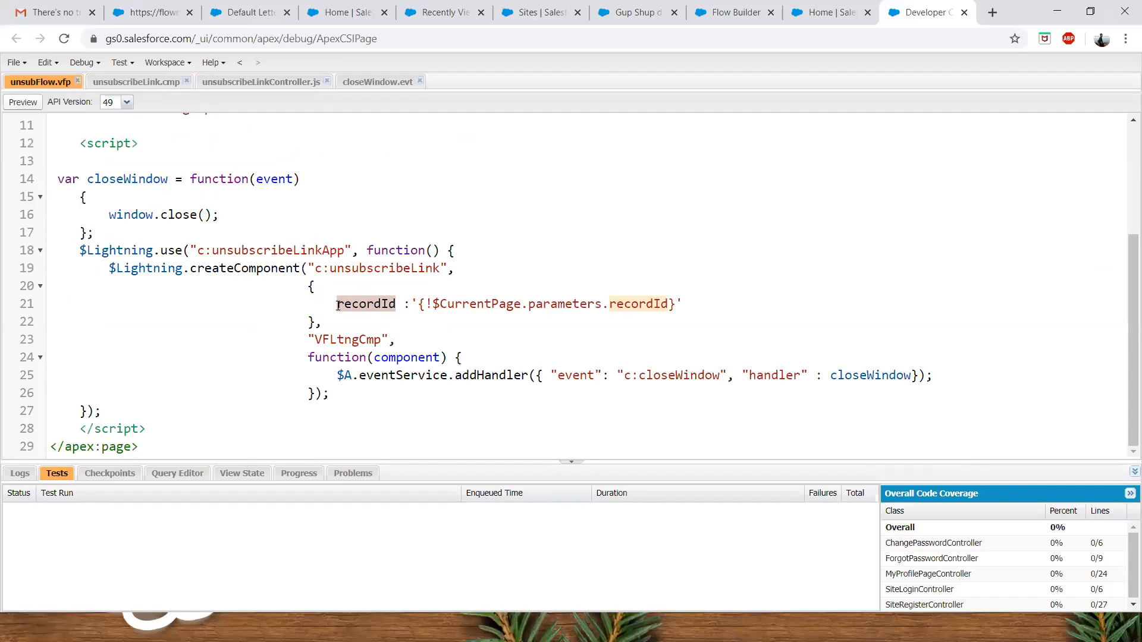
click(332, 305)
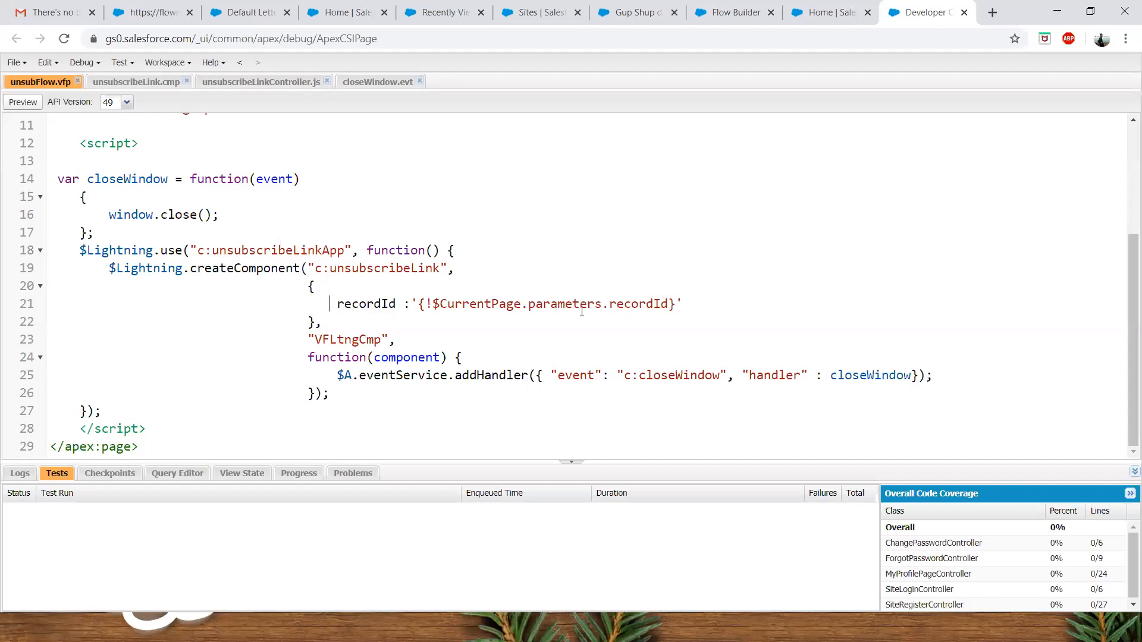
drag(676, 304, 418, 304)
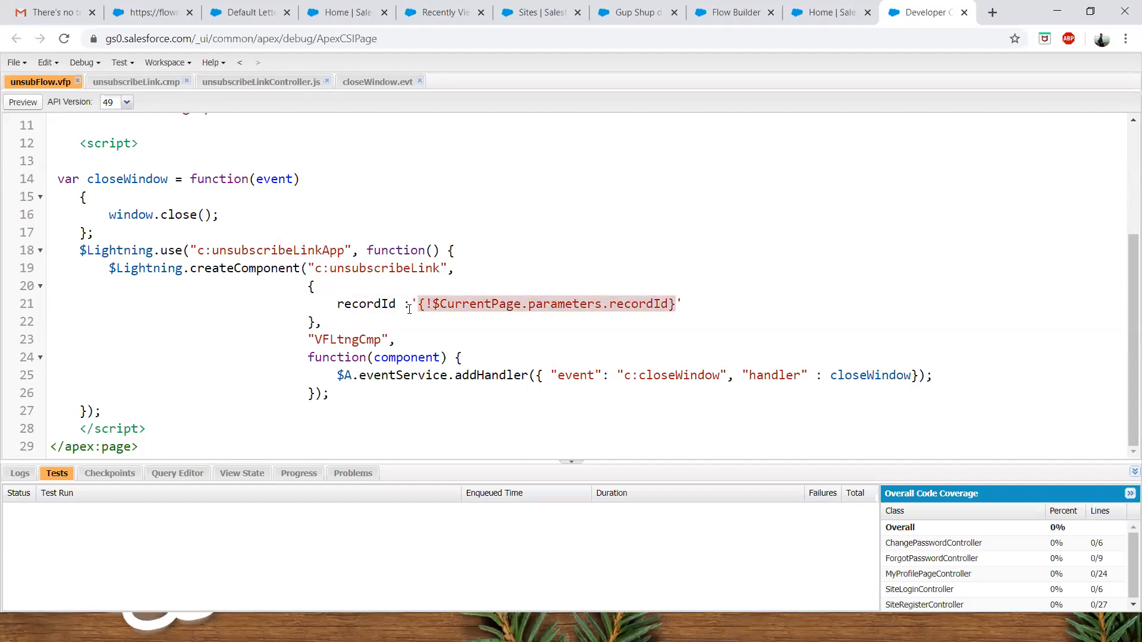
click(173, 9)
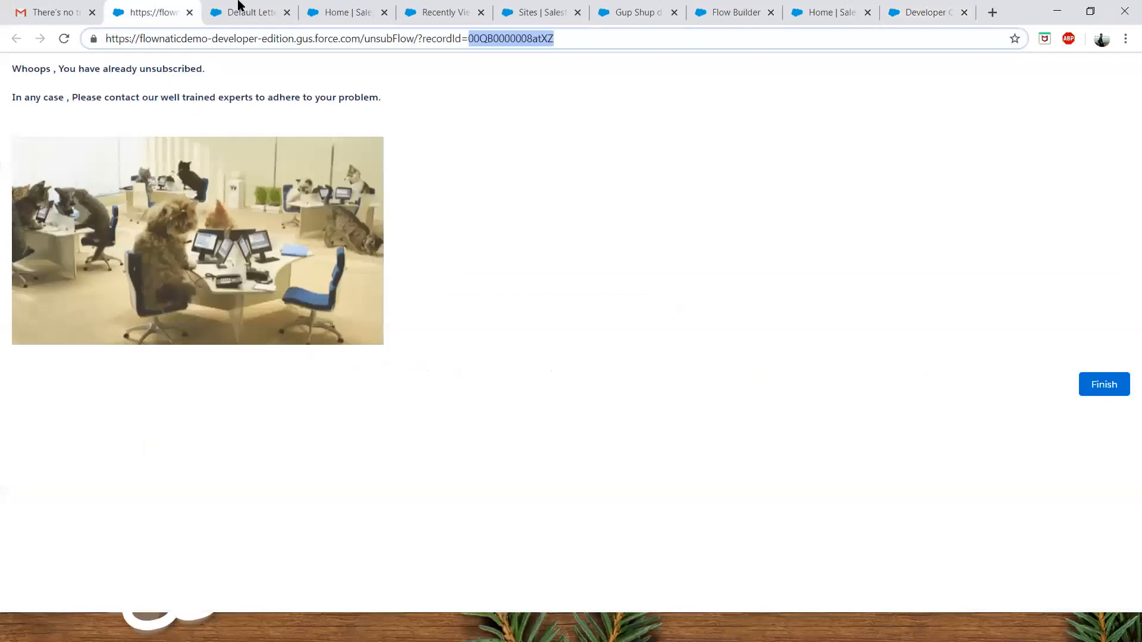
click(947, 8)
- Review unsubscribeLink.cmp and highlight the unsubscribeflow name in the controller's startFlow call
click(153, 83)
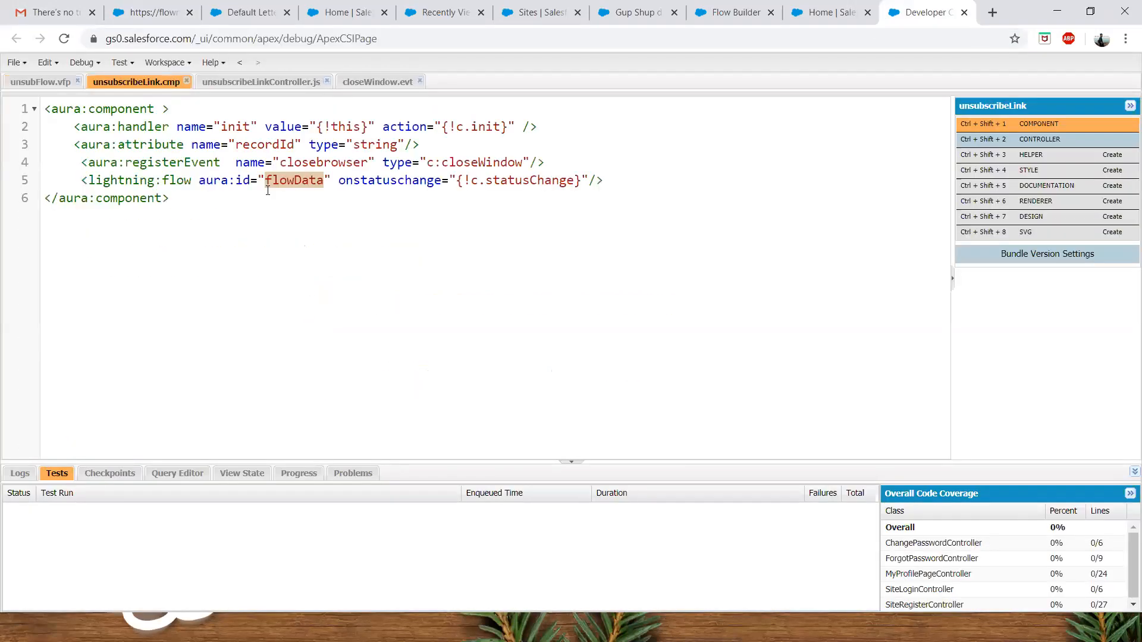
click(272, 84)
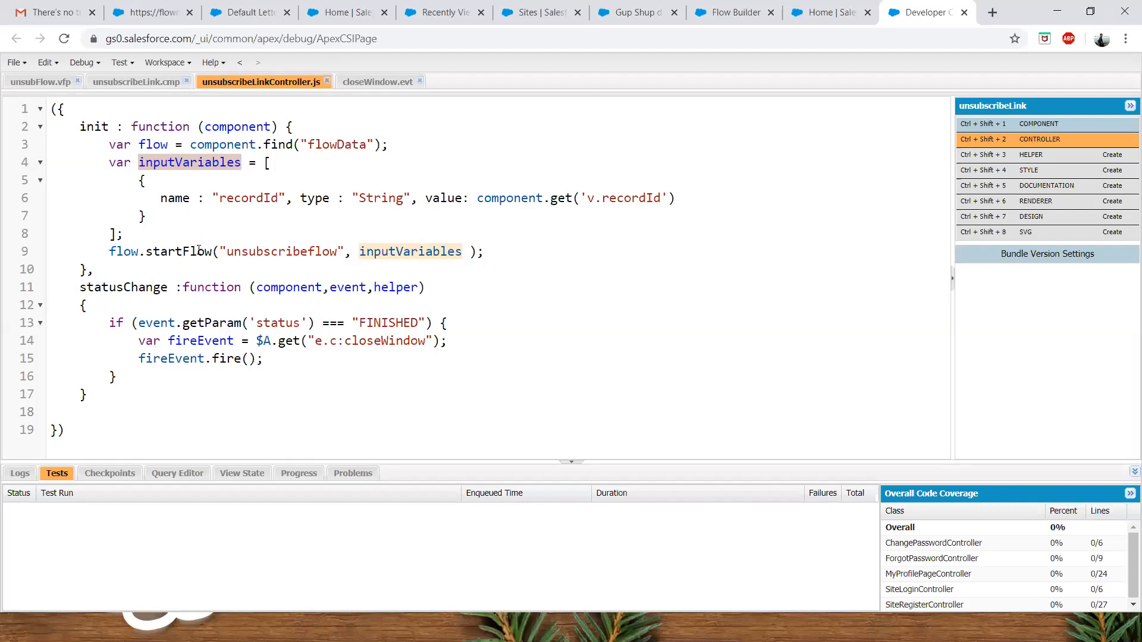
double_click(270, 254)
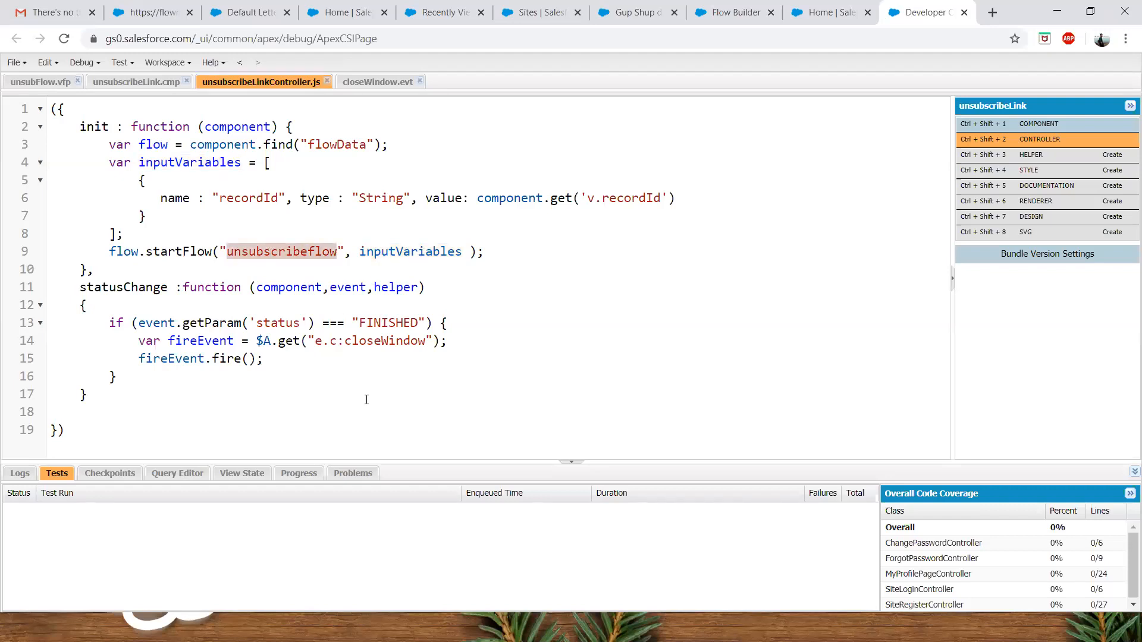
- Examine the onstatuschange attribute and its statusChange action in unsubscribeLink.cmp alongside the unsubscribe page's Finish button
click(139, 88)
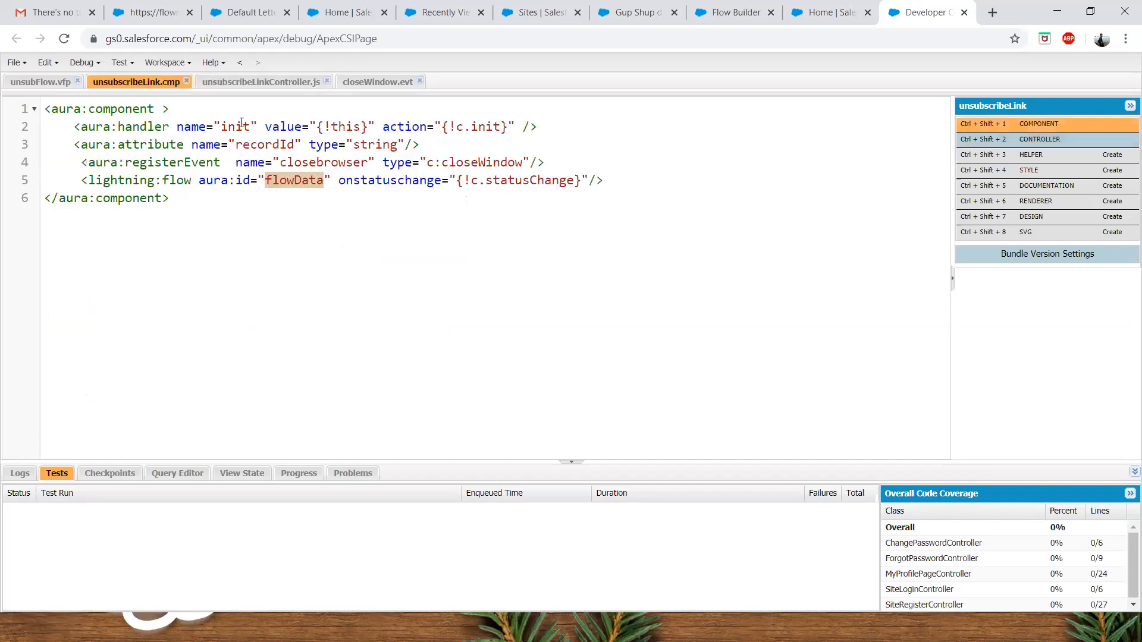
double_click(367, 181)
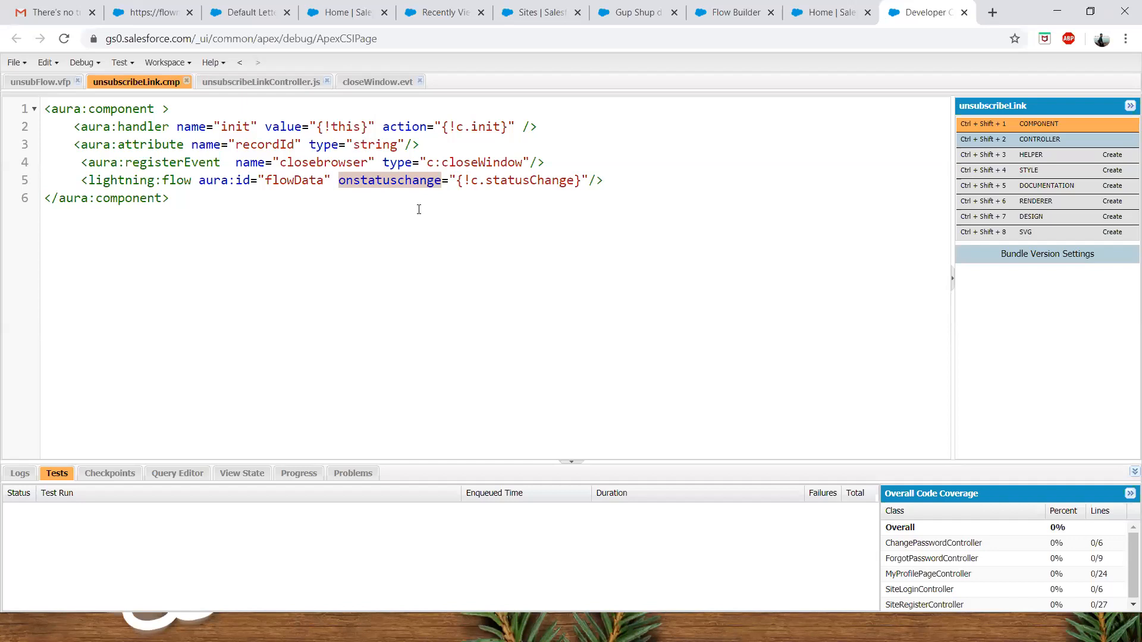
click(546, 180)
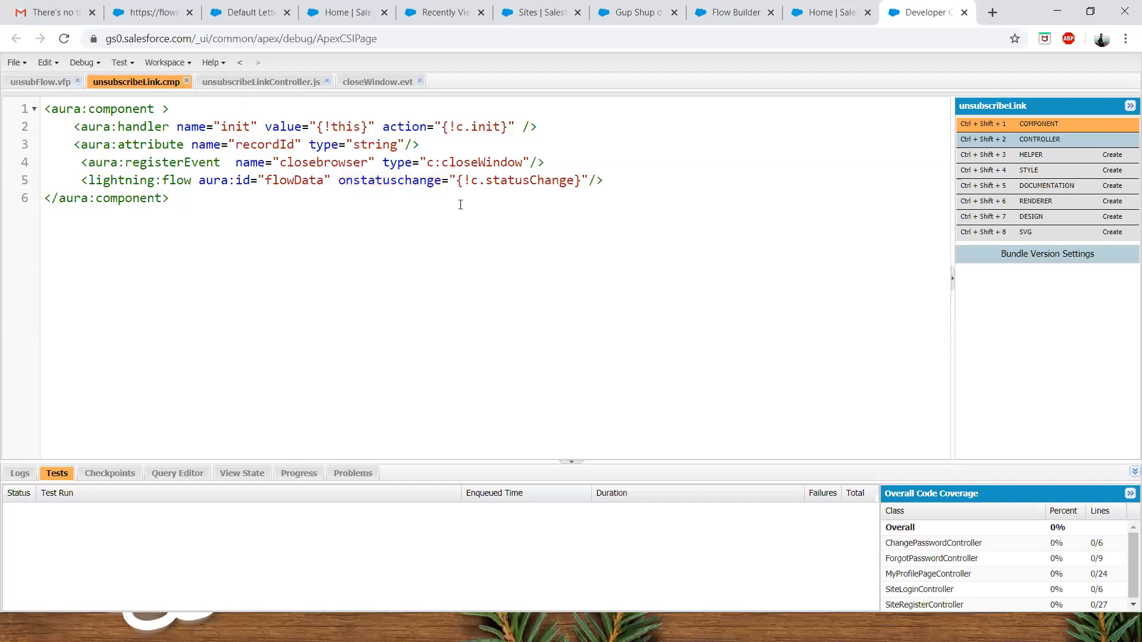
click(148, 11)
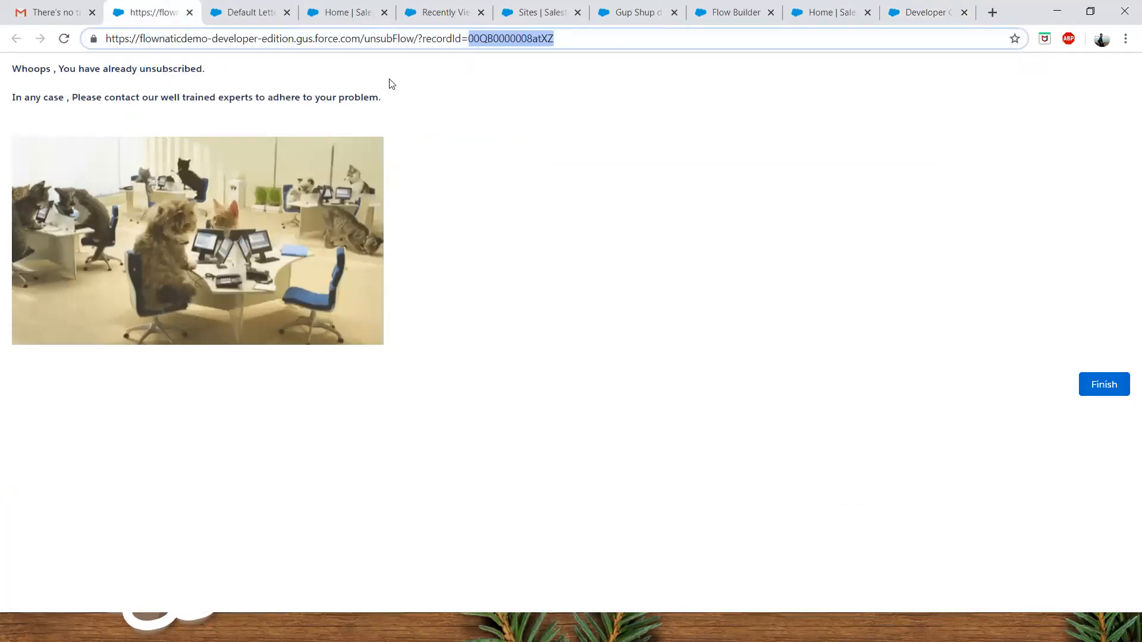
click(928, 12)
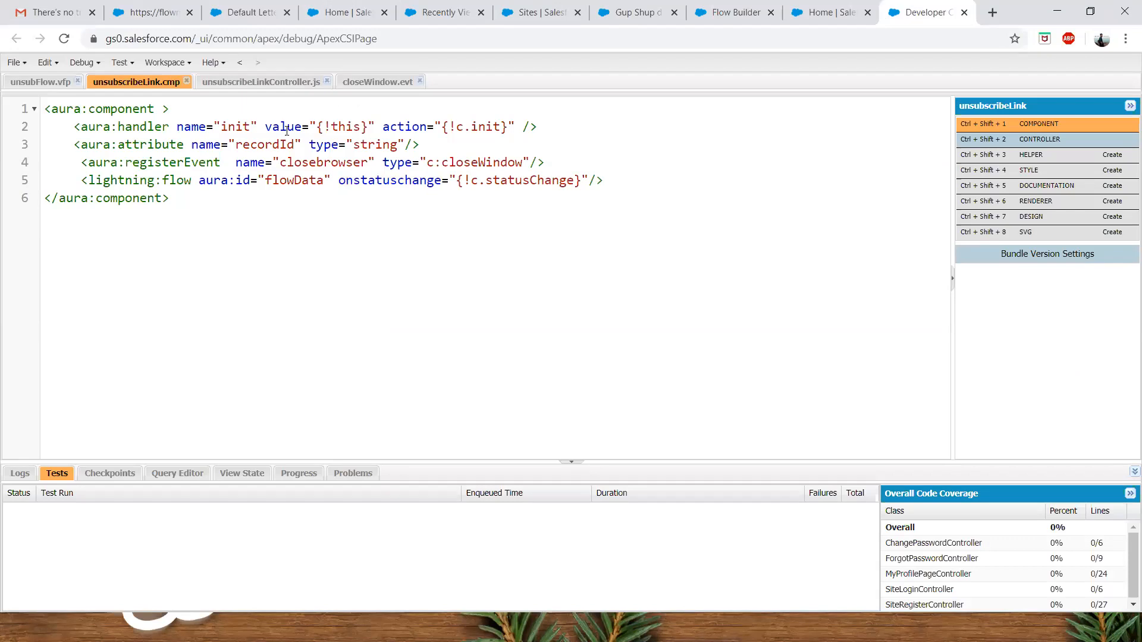
click(166, 10)
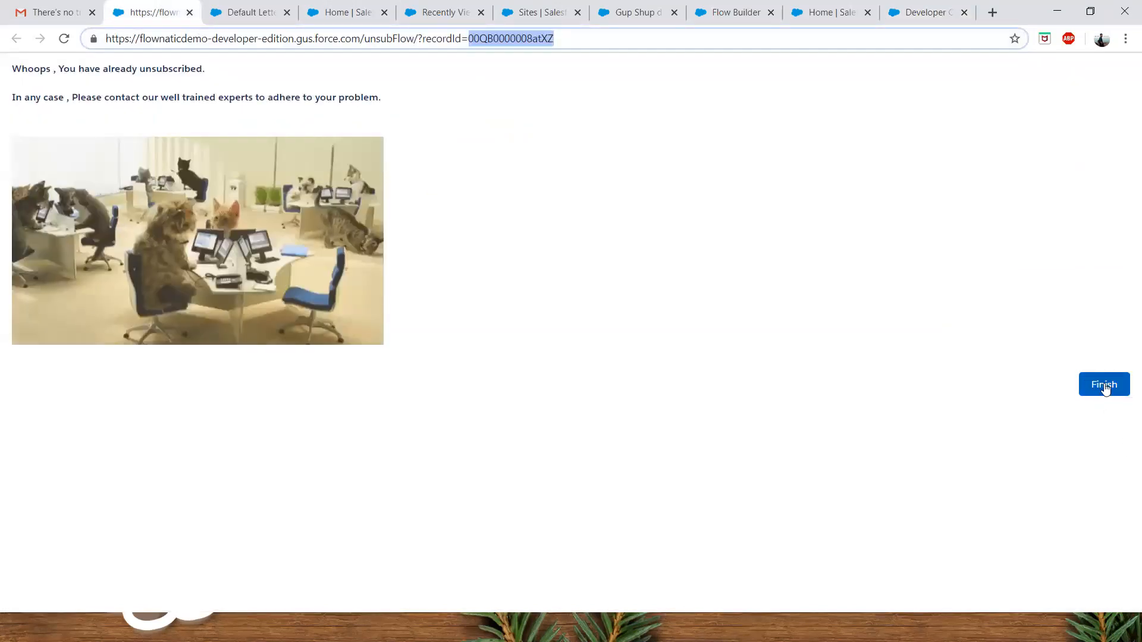
click(928, 13)
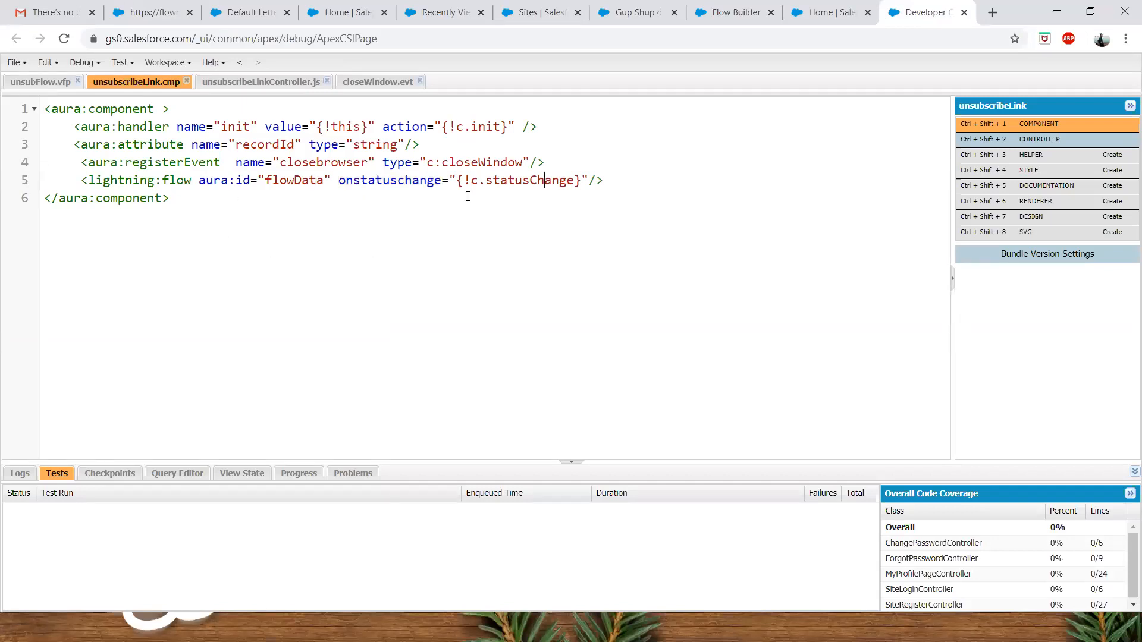
- Examine the controller's statusChange function alongside the unsubscribe page's Finish button and the closeWindow.evt event definition
click(279, 85)
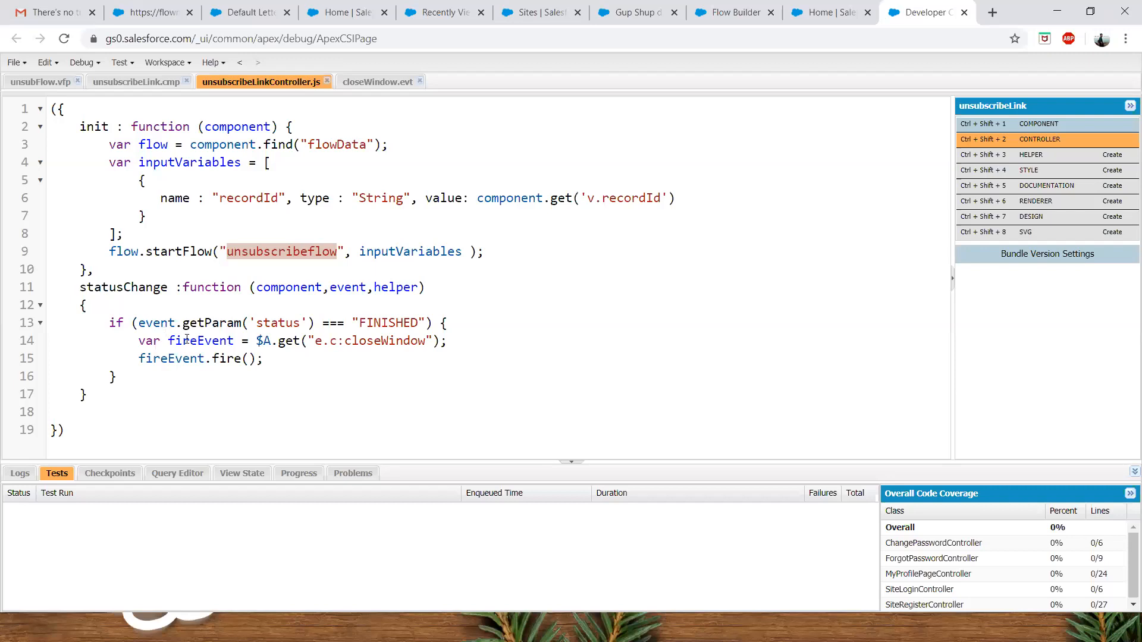
click(160, 11)
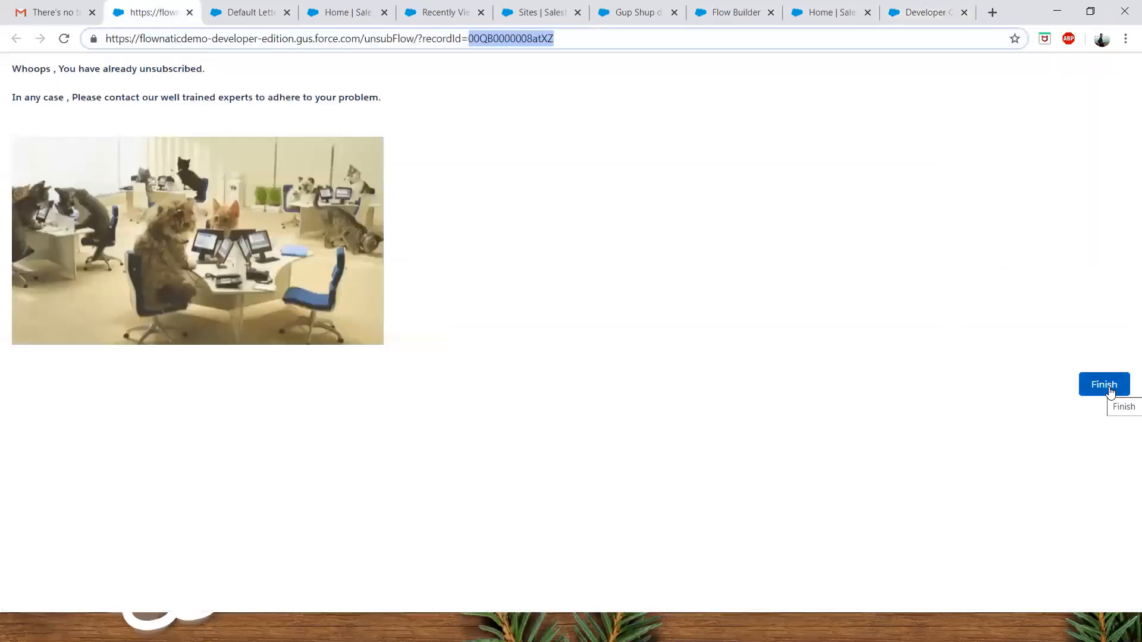
click(949, 7)
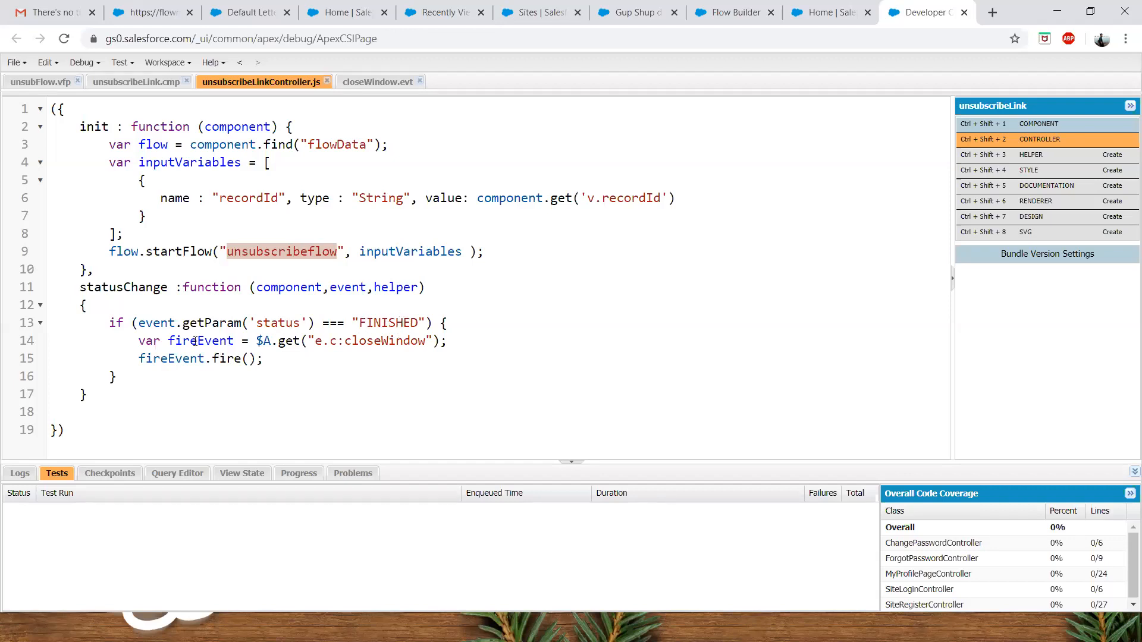
click(391, 82)
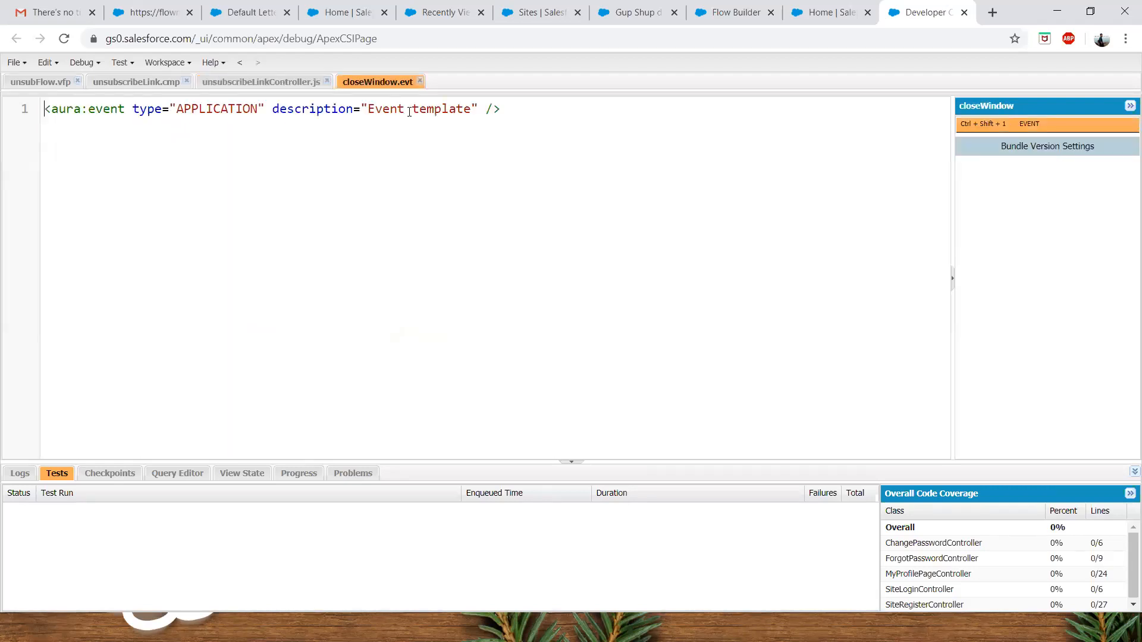
click(267, 85)
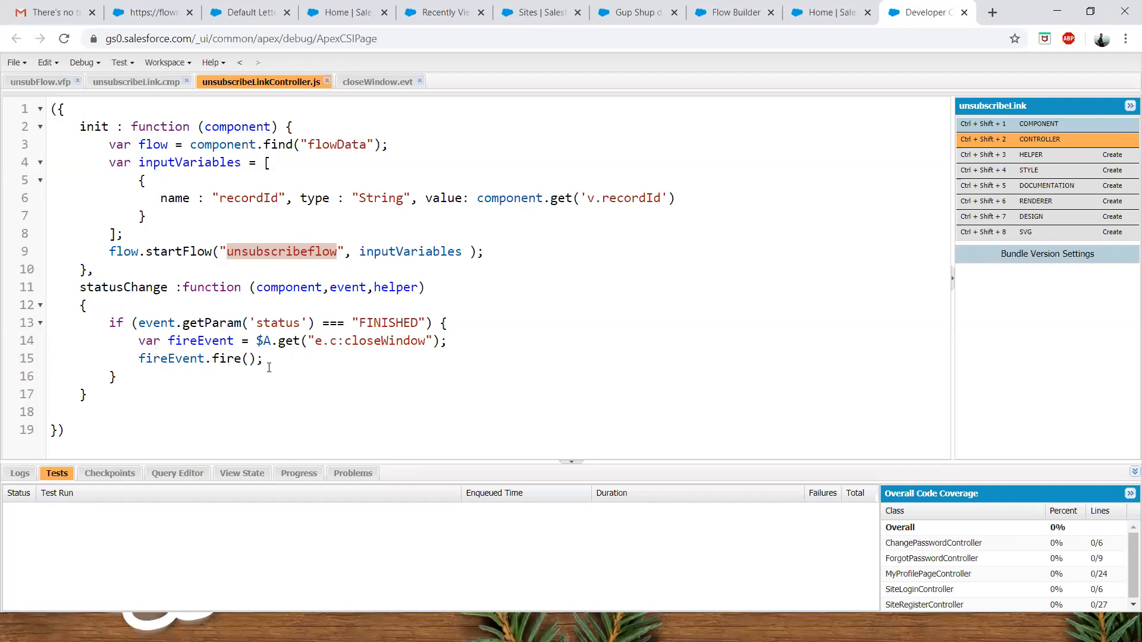
- Trace the closeWindow event from the controller's fireEvent.fire() line to the addHandler call and closeWindow function in unsubFlow.vfp
drag(263, 359, 132, 360)
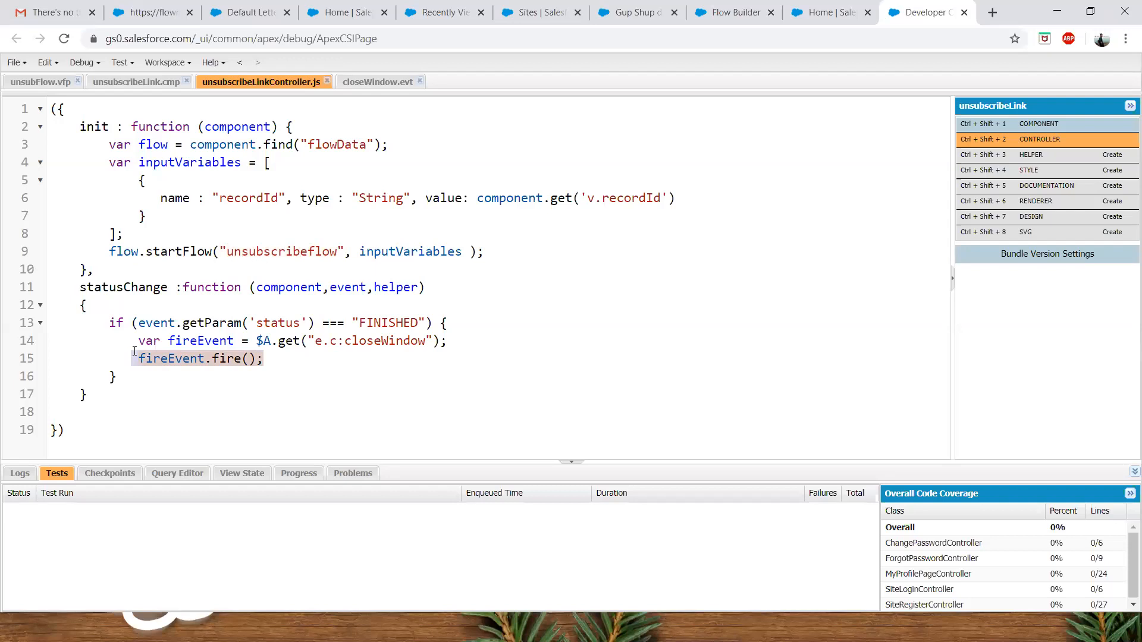
click(46, 87)
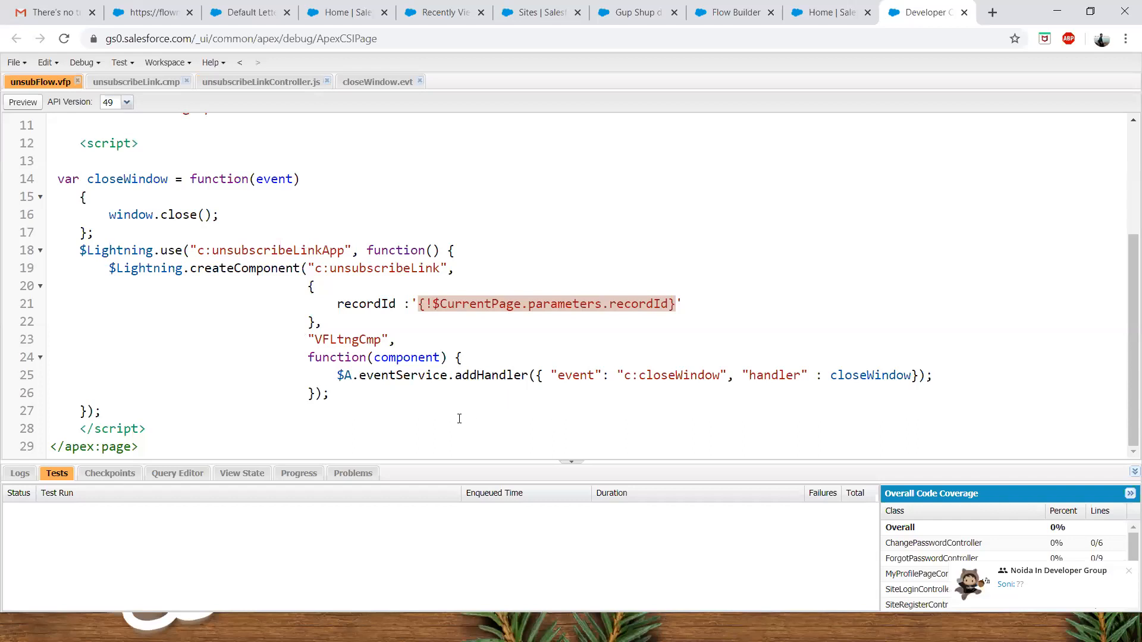
double_click(679, 375)
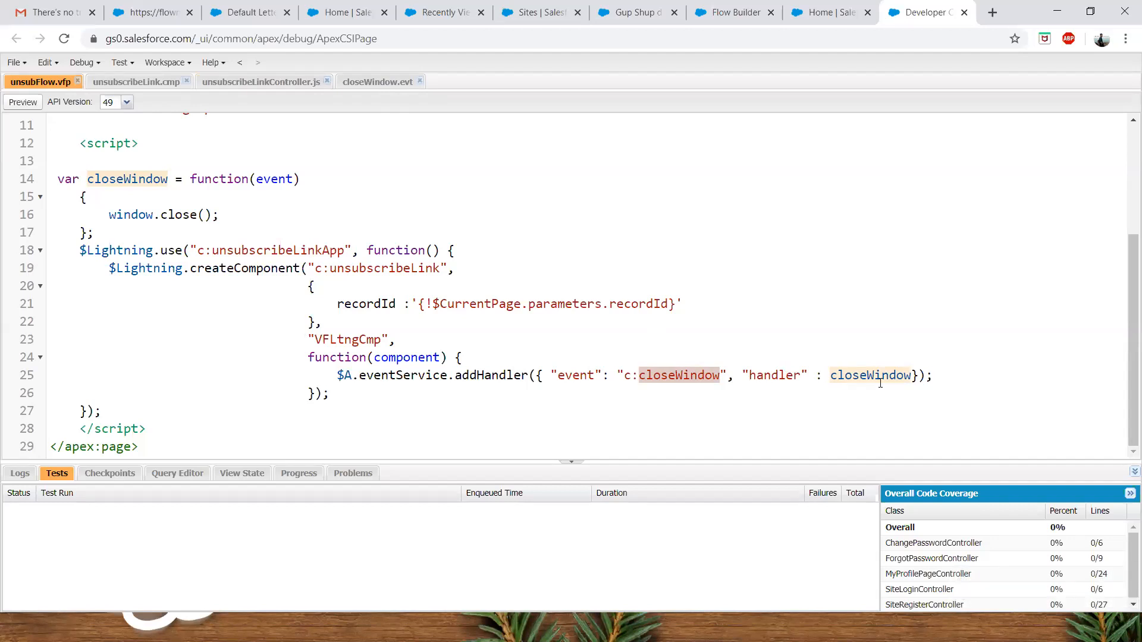
double_click(113, 179)
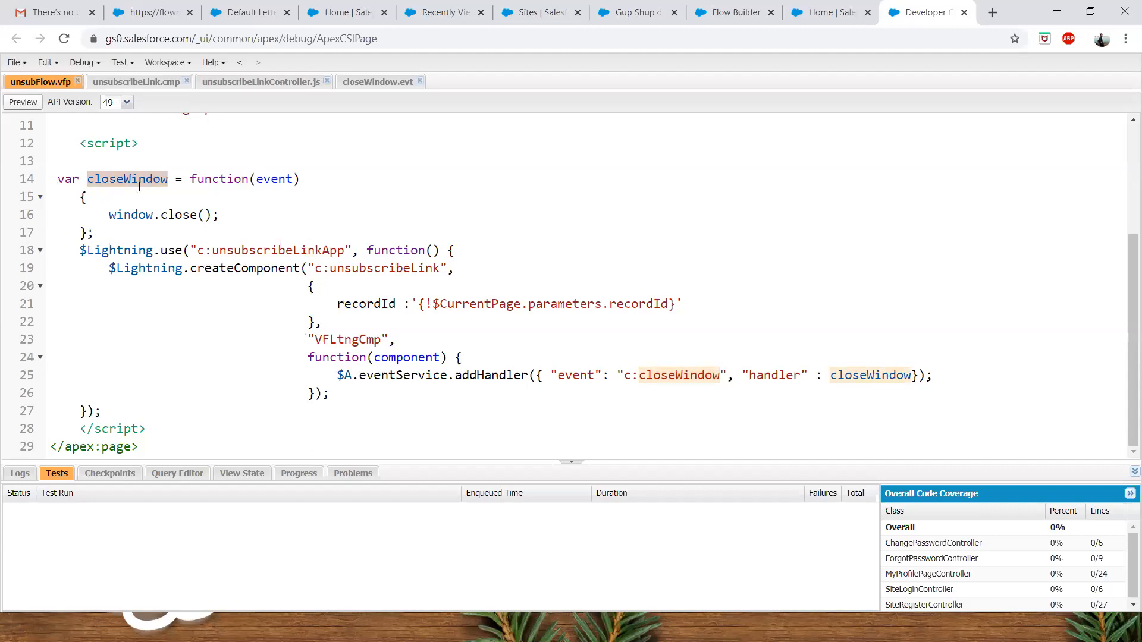
- Finish the flow on the unsubscribe page and bring up unsubscribeflow in Flow Builder
click(167, 12)
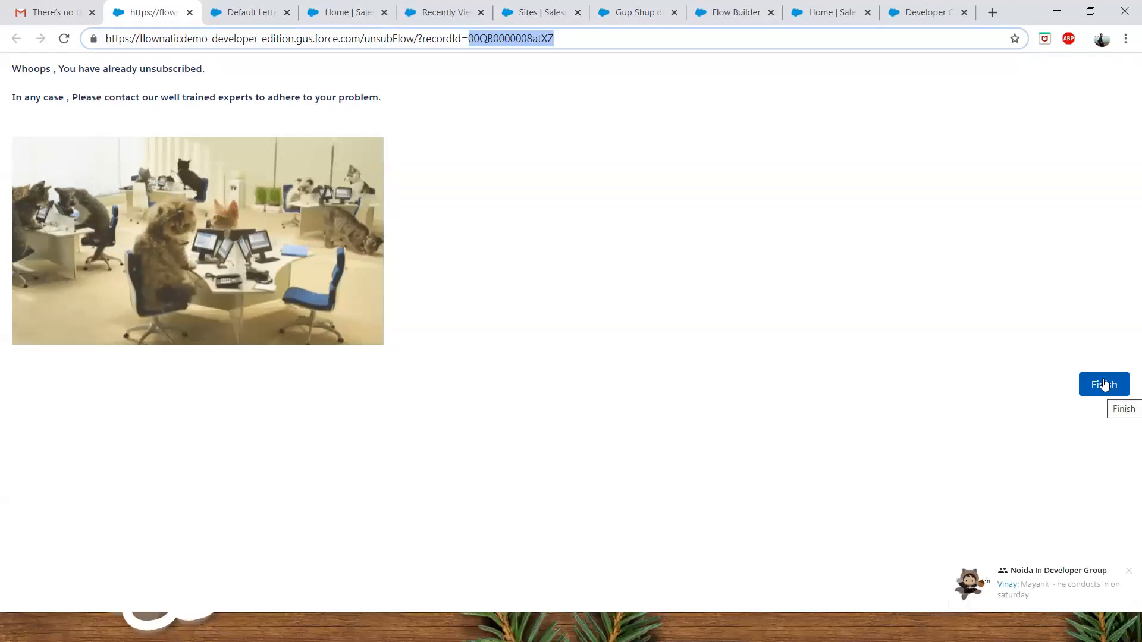
click(1103, 386)
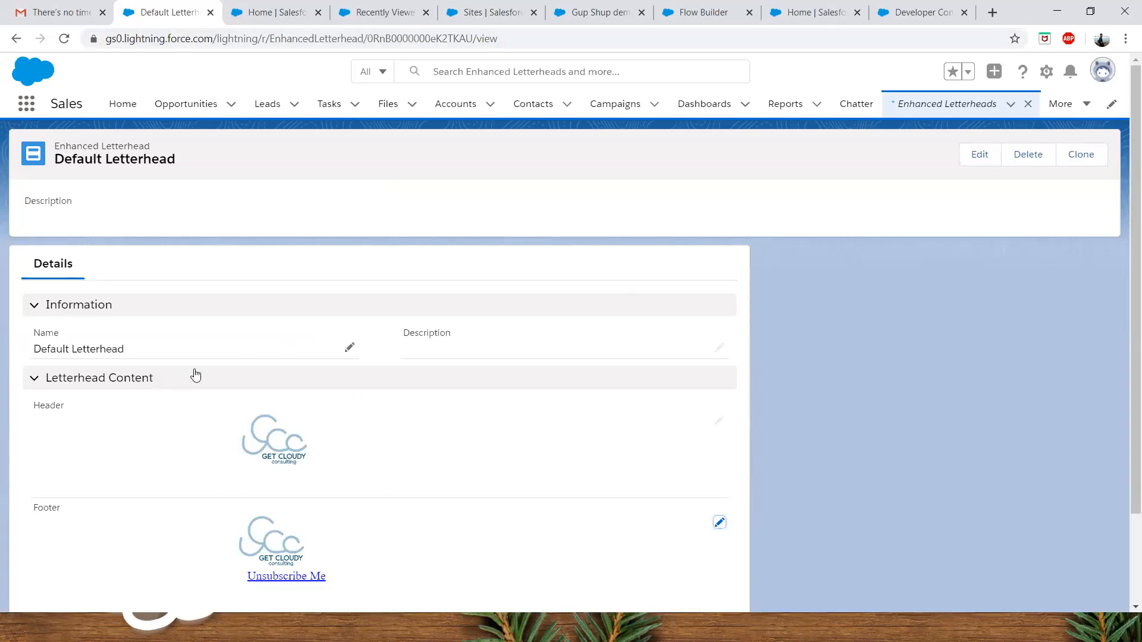
key(ctrl+7)
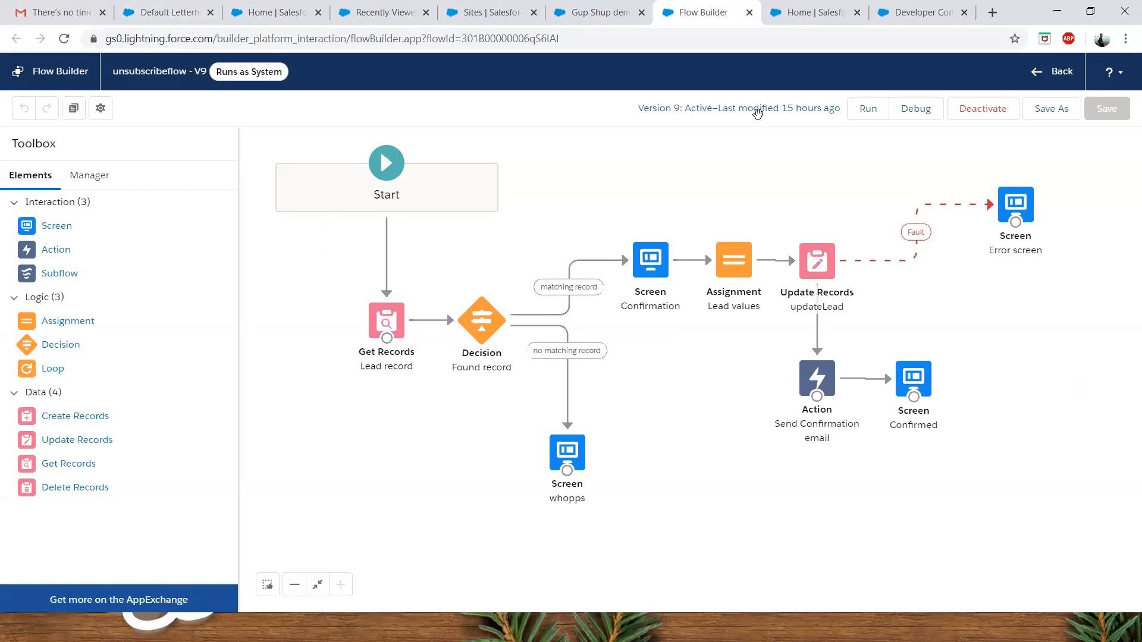
- Return to the Developer Console and review unsubFlow.vfp, unsubscribeLink.cmp and the startFlow line in unsubscribeLinkController.js
click(905, 12)
scroll(227, 292, up, 3)
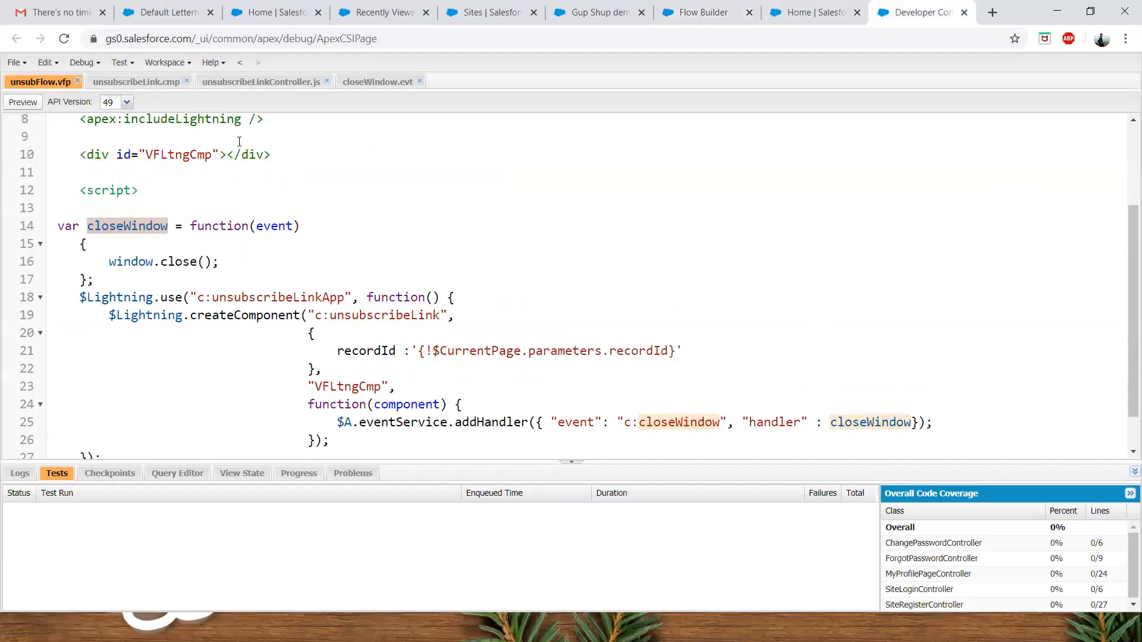
click(225, 83)
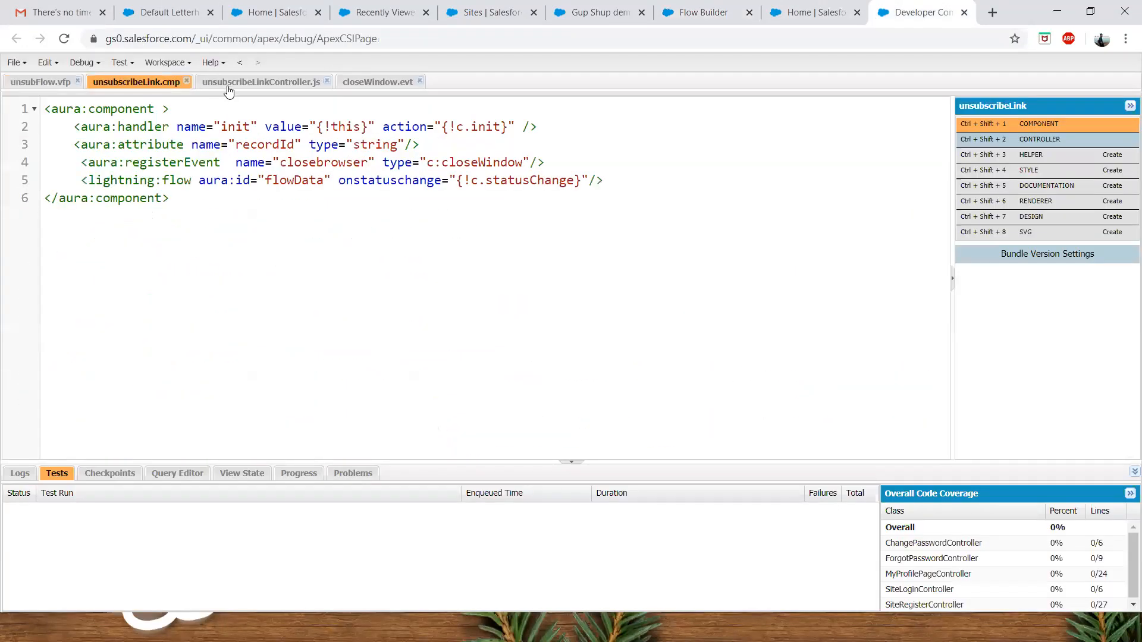
click(105, 251)
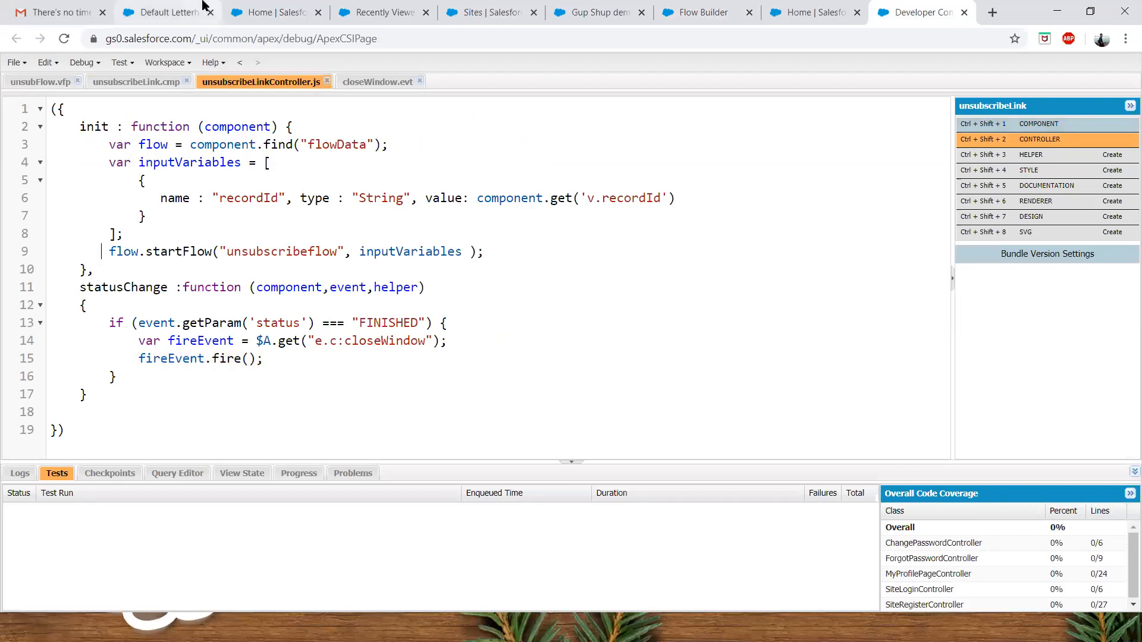
- Examine the Lead record Get Records element in unsubscribeflow, highlighting the {!recordId} filter value, and close it unchanged
click(702, 13)
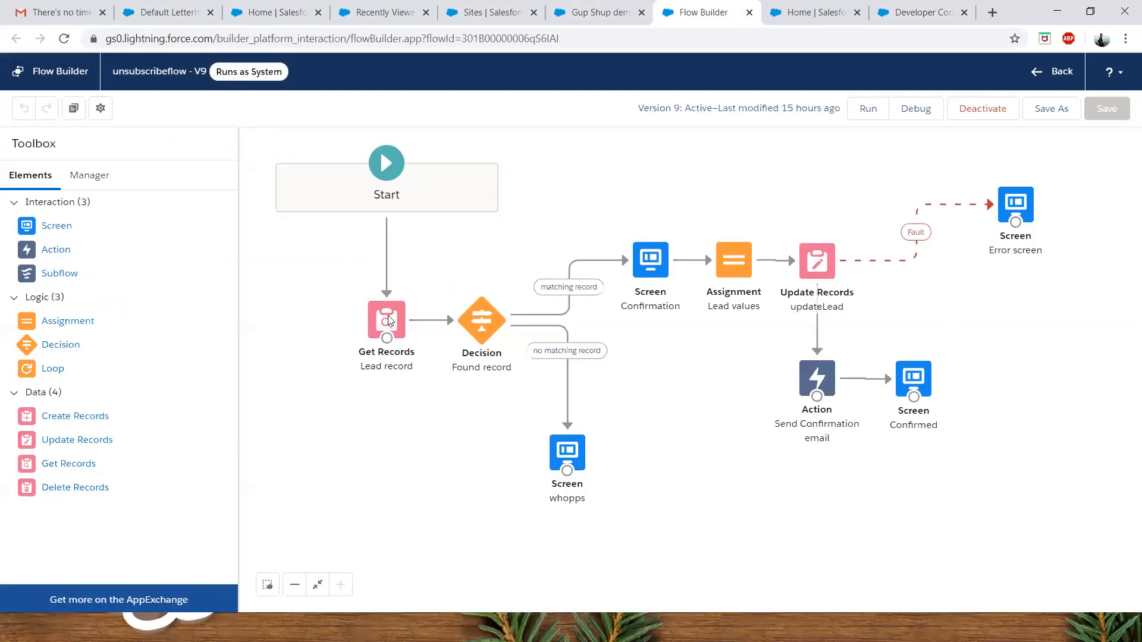
double_click(388, 321)
scroll(323, 357, down, 3)
scroll(319, 279, up, 3)
scroll(345, 280, down, 1)
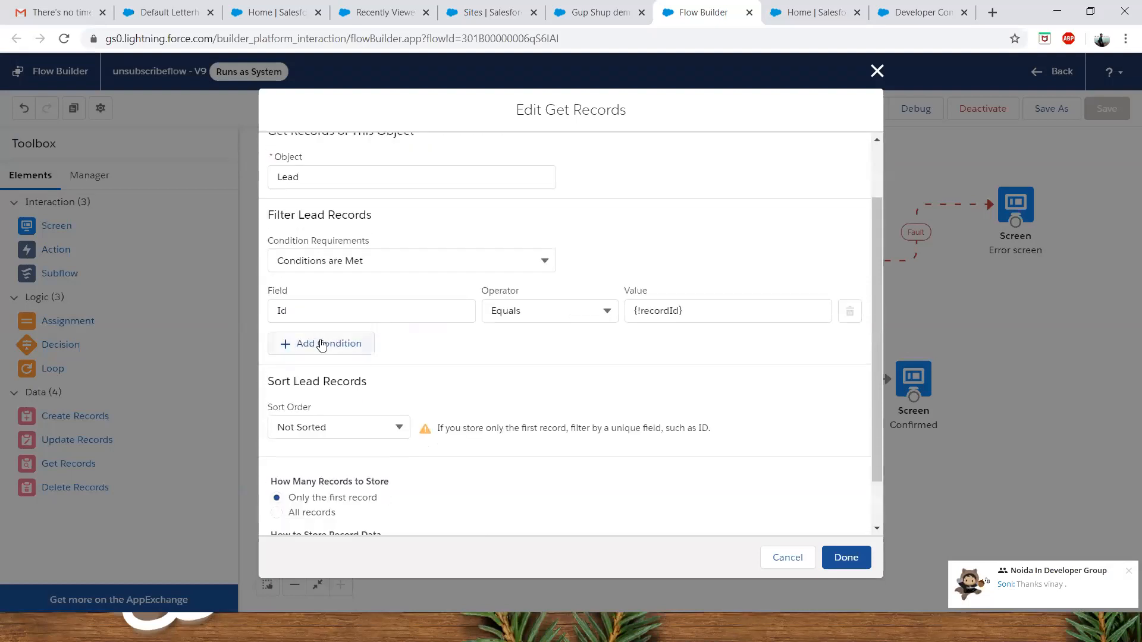
drag(689, 313, 628, 306)
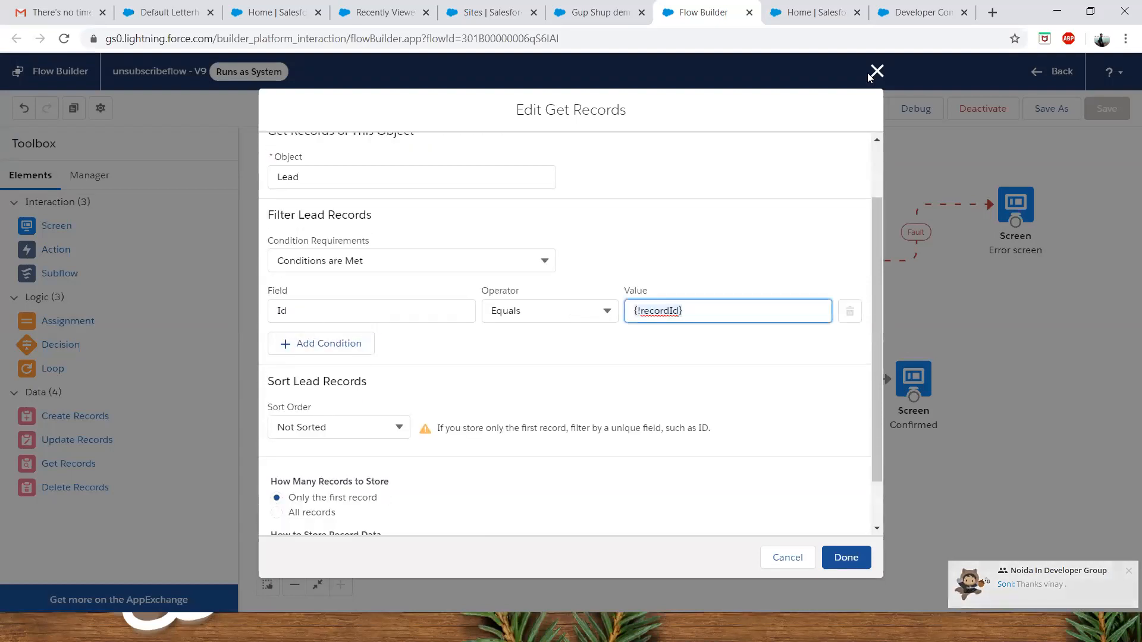
click(878, 74)
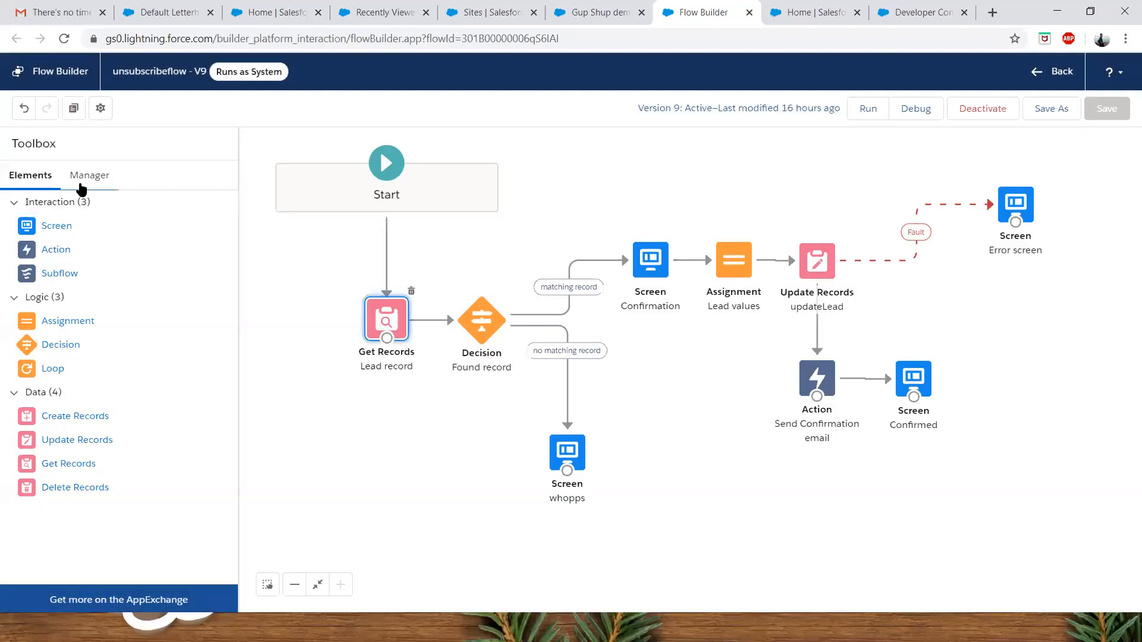
- Show how a new Variable resource is started from the flow's resource list, and close the form without creating it
click(89, 175)
click(70, 250)
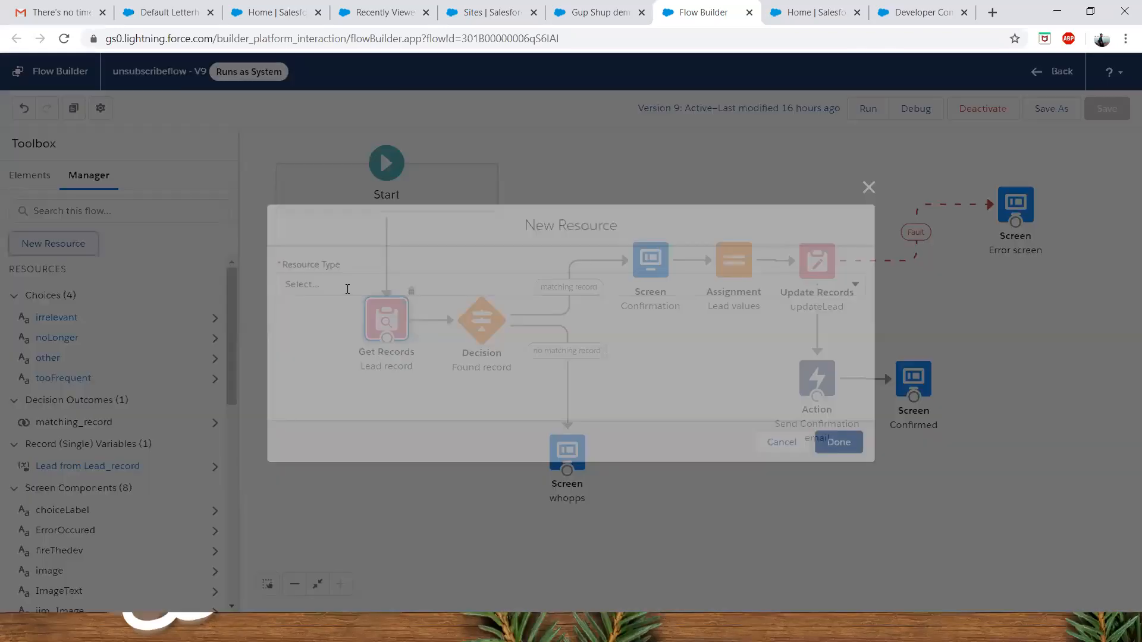
click(347, 289)
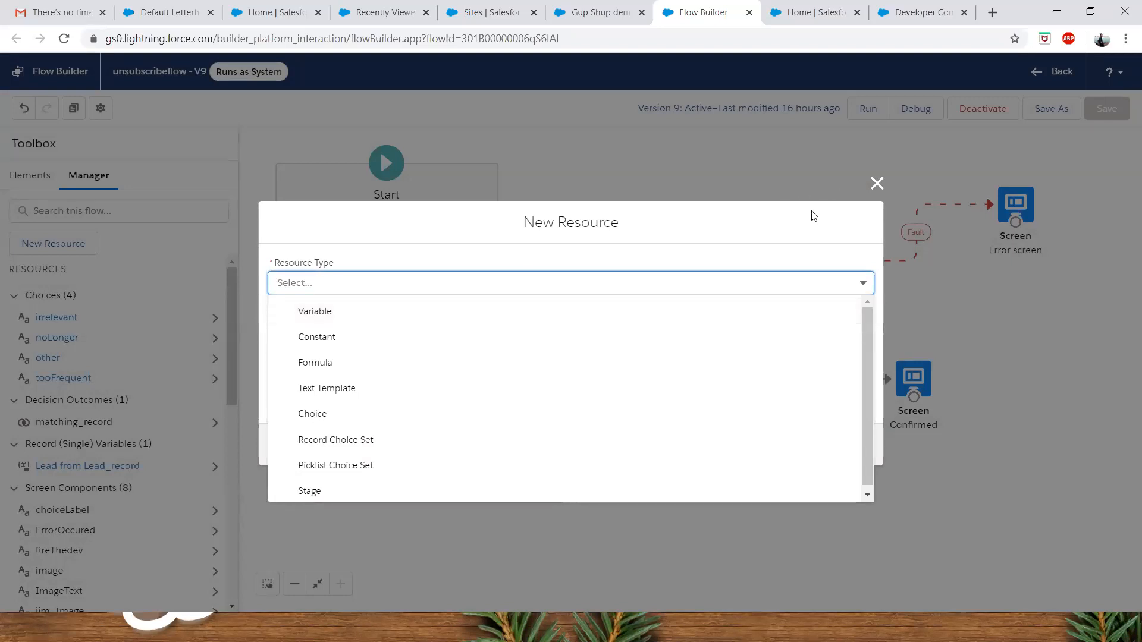
click(675, 309)
click(878, 154)
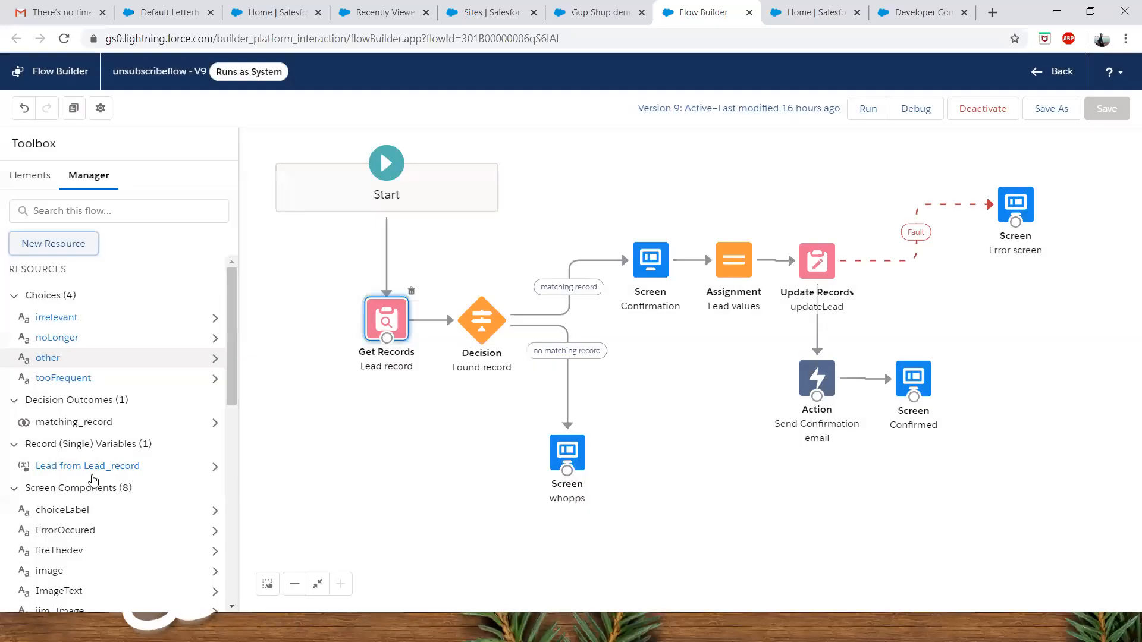
- Inspect the recordId variable's data type and availability outside the flow, and cancel without changes
scroll(90, 476, down, 5)
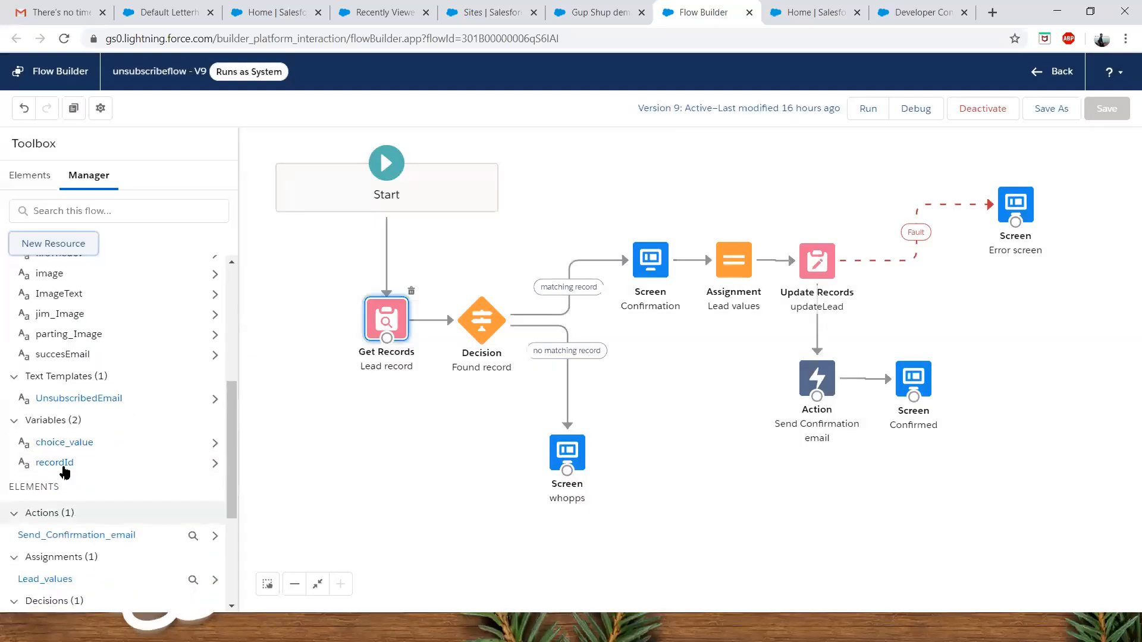
click(62, 467)
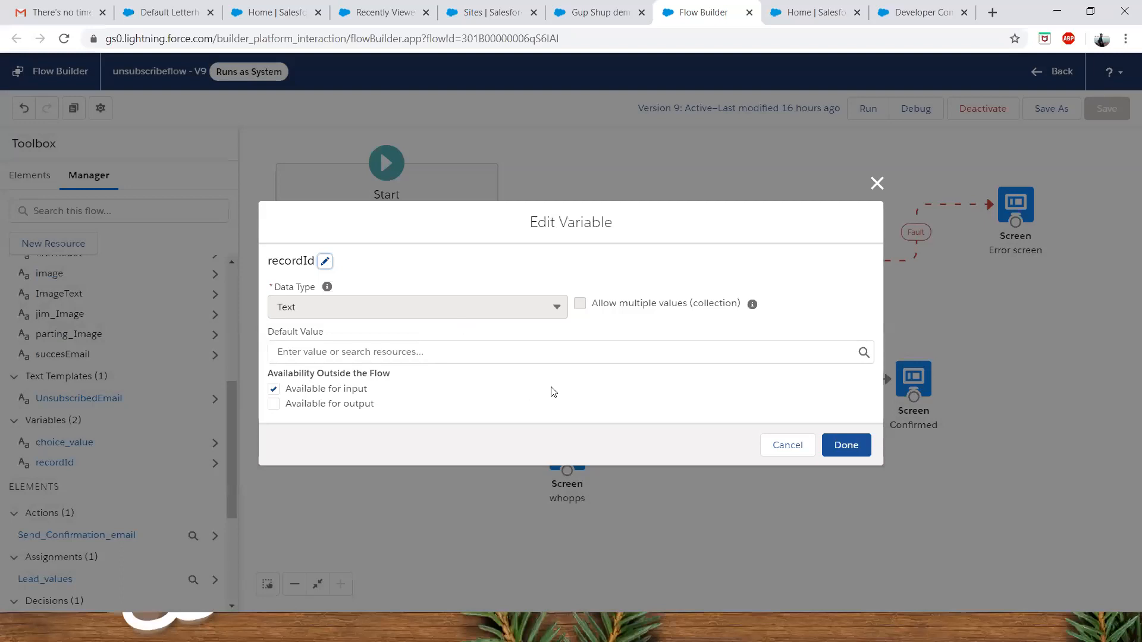
click(784, 446)
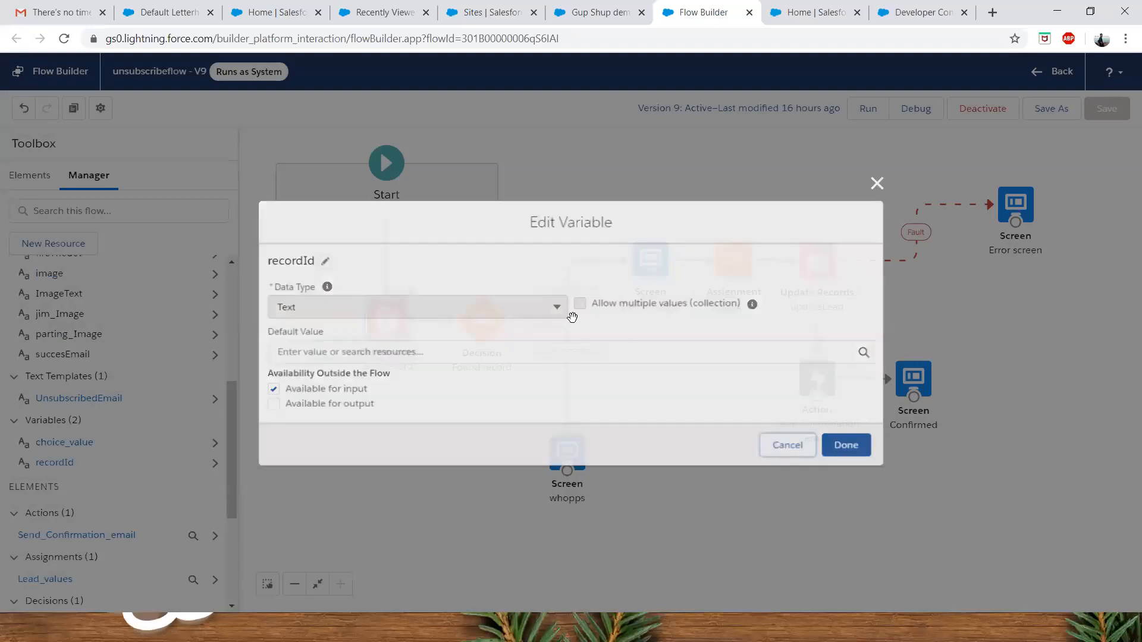
- Review the Id filter of the Lead record element and the matching record conditions of the Found record decision
double_click(387, 324)
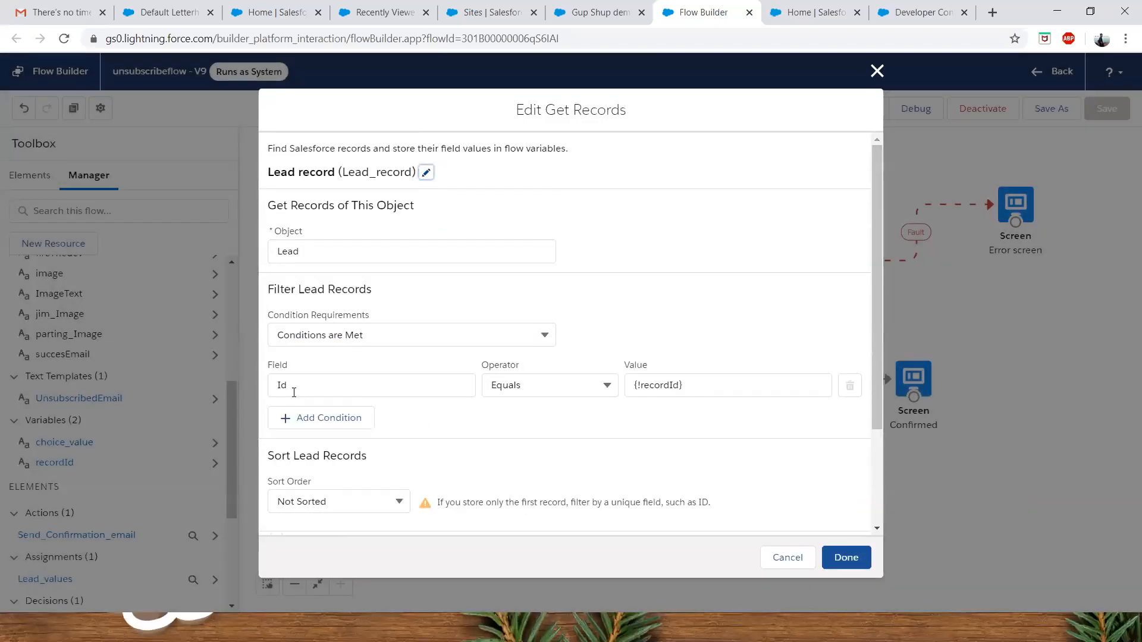
click(293, 390)
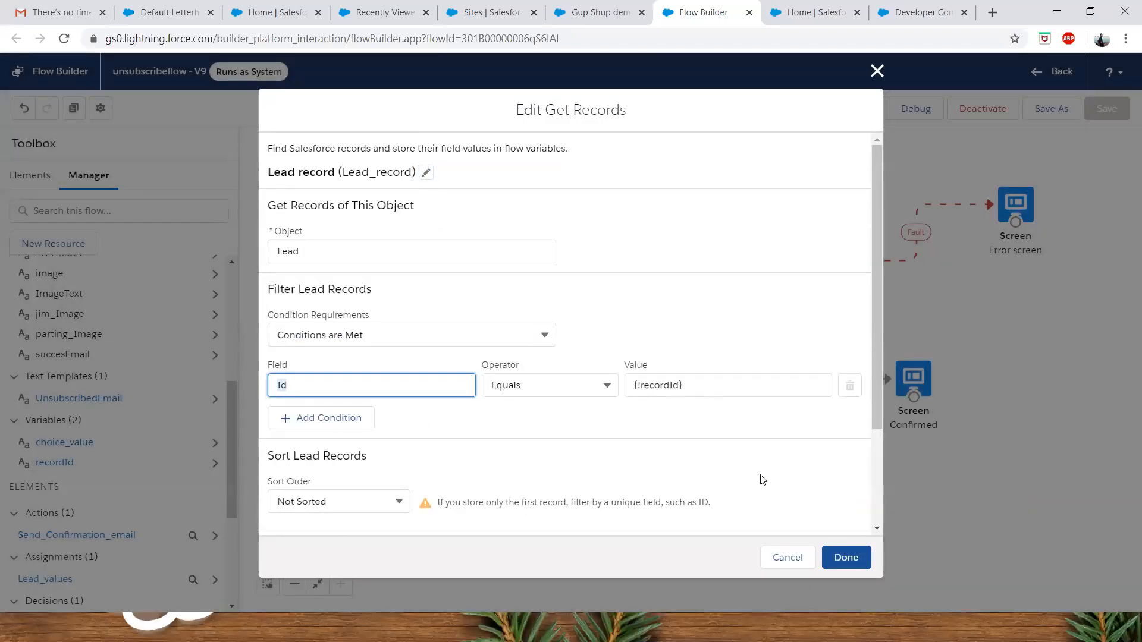
click(786, 559)
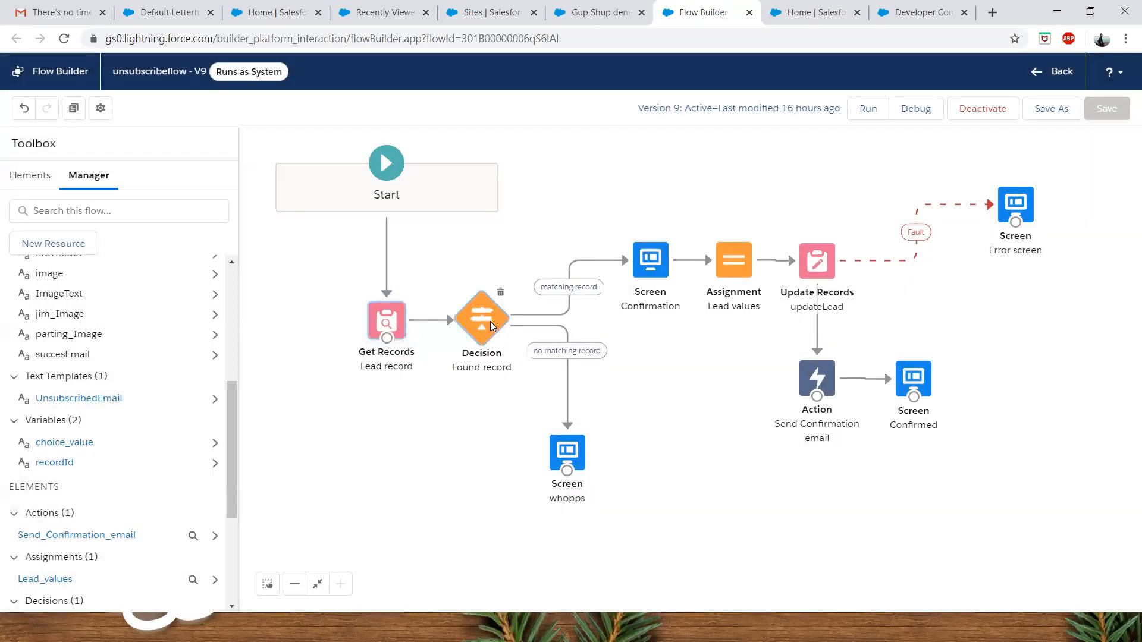
double_click(491, 326)
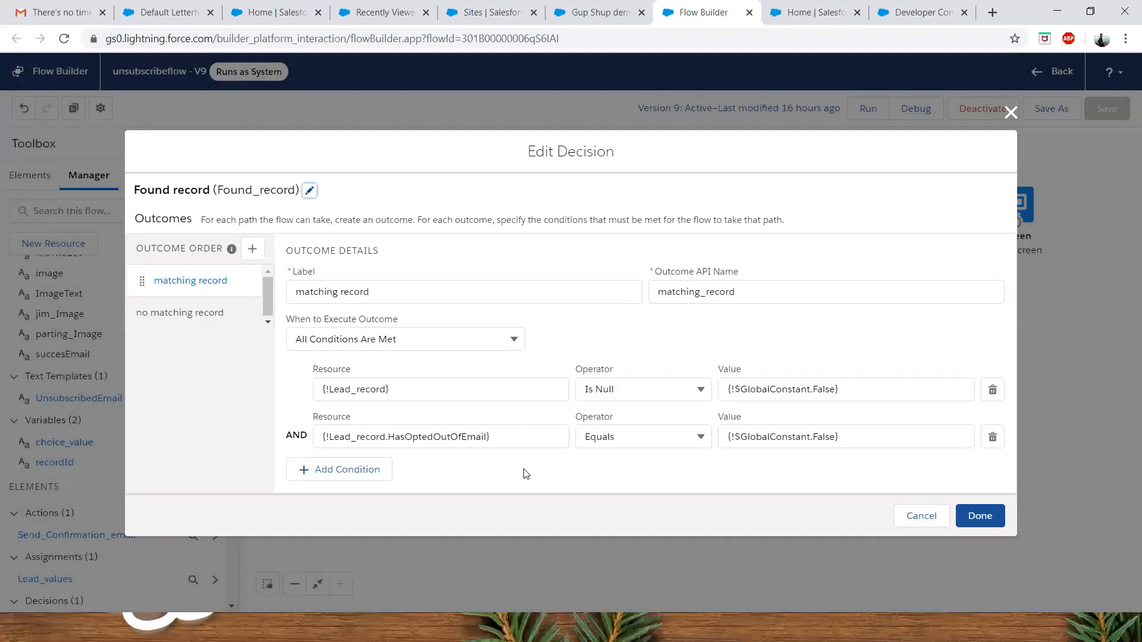
click(918, 523)
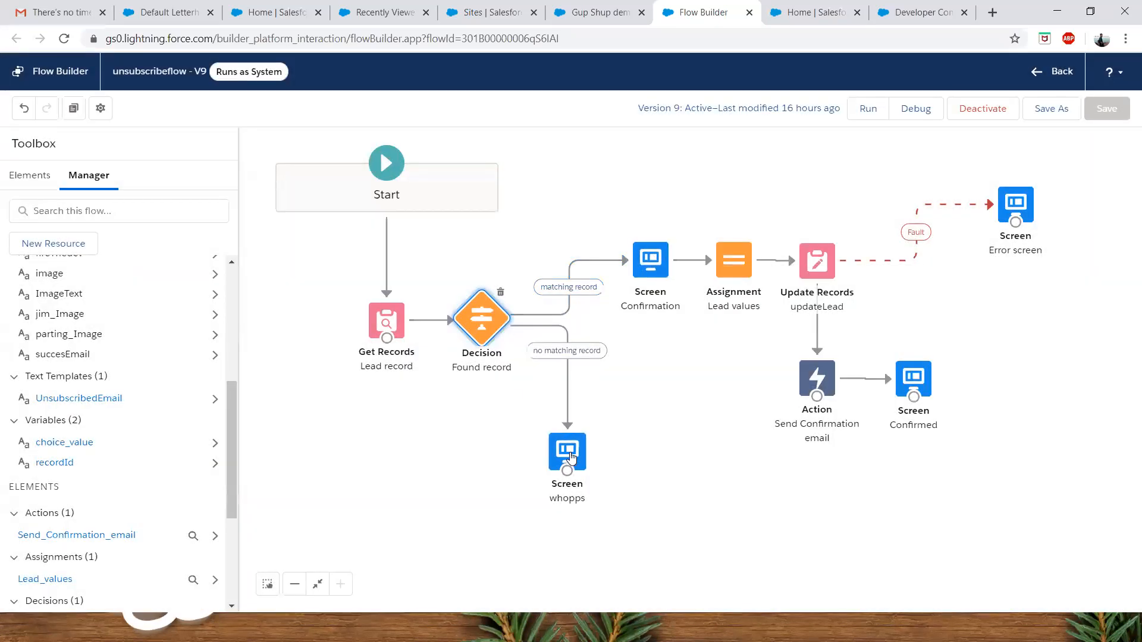
- Examine the whopps screen's text, image and footer on the no matching record path, and cancel without changes
double_click(570, 457)
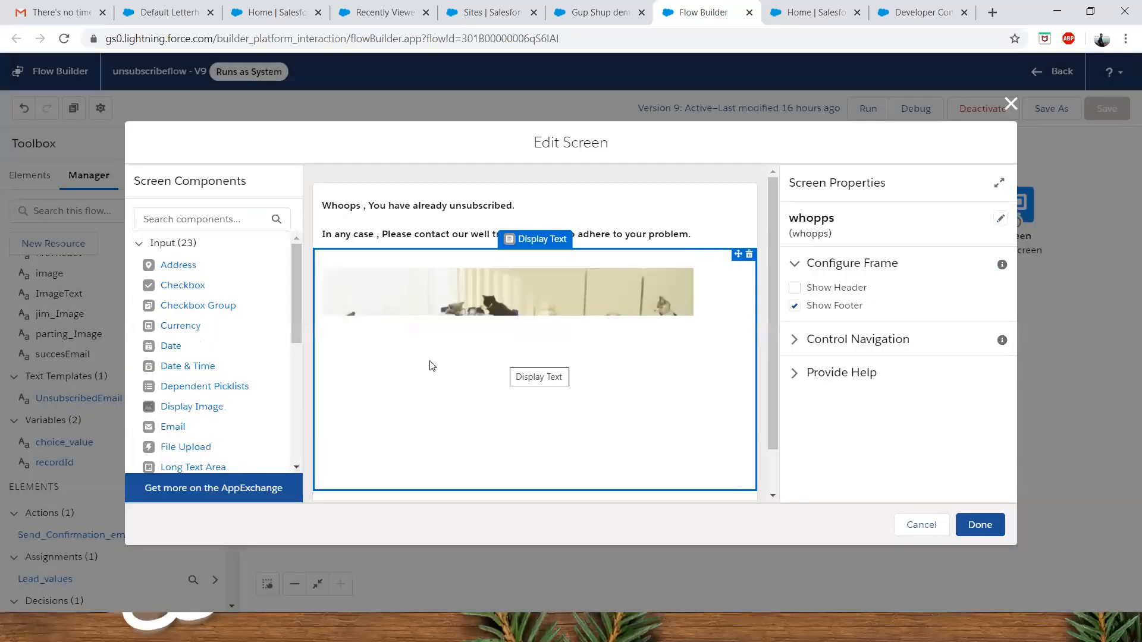
scroll(504, 359, down, 1)
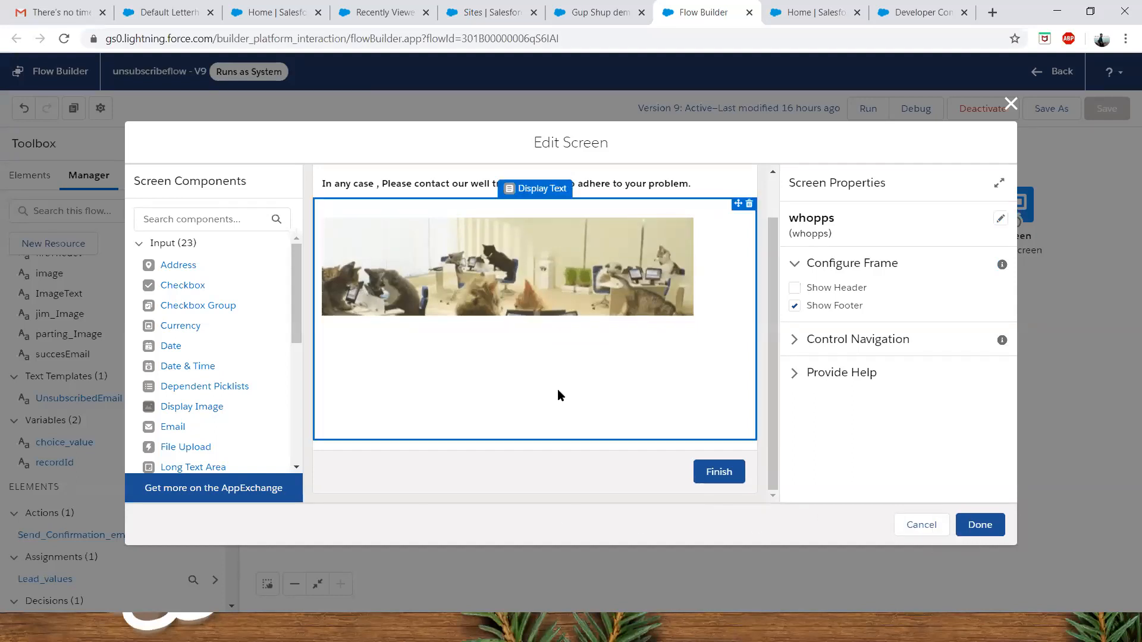
click(925, 530)
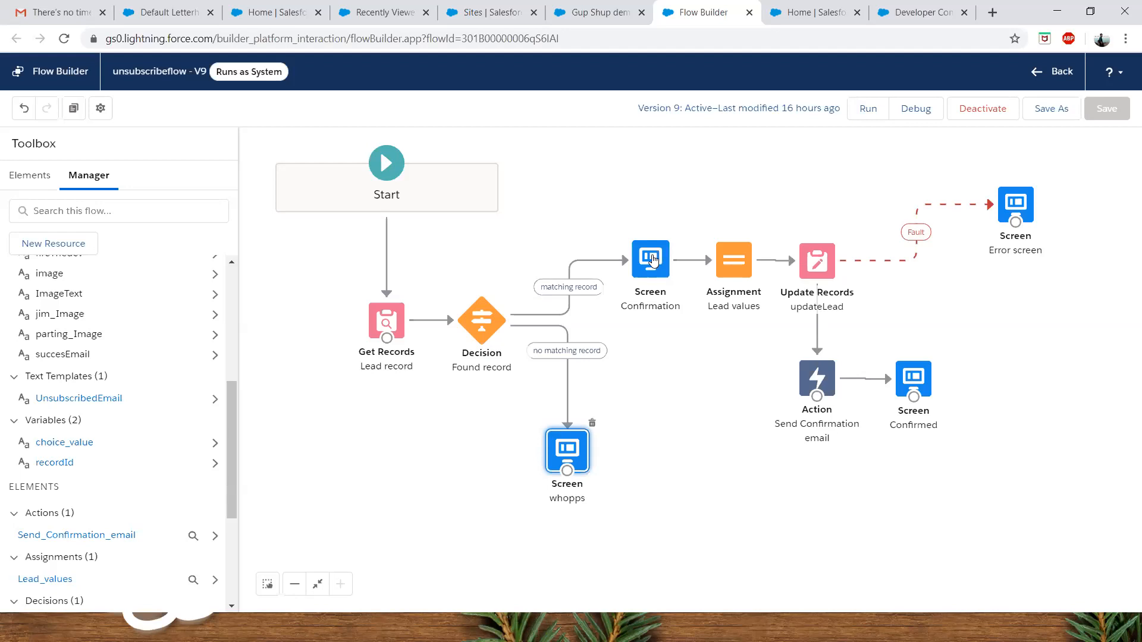
- Inspect the unsubscribe-reason radio buttons on the Confirmation screen, highlighting the choiceLabel API name, and cancel without changes
double_click(653, 259)
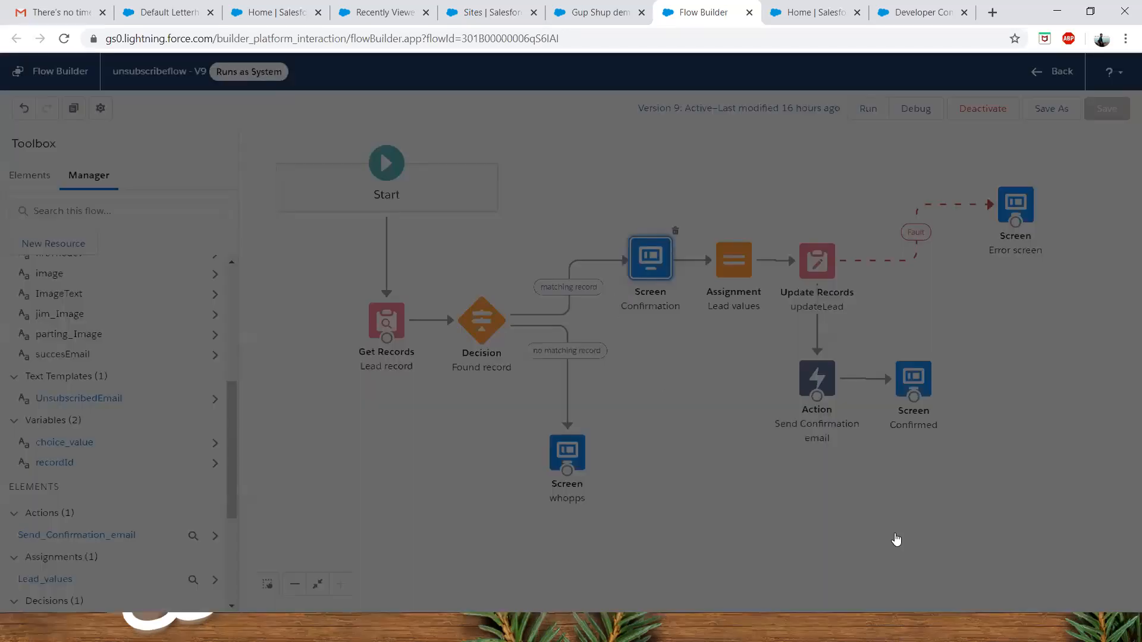
key(Escape)
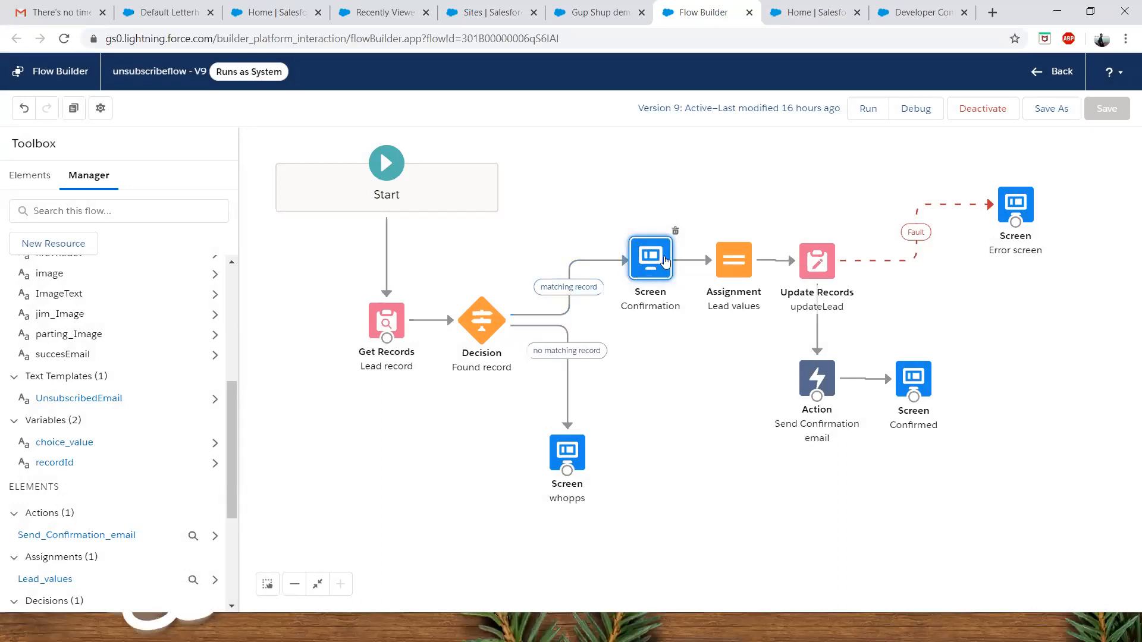
double_click(657, 266)
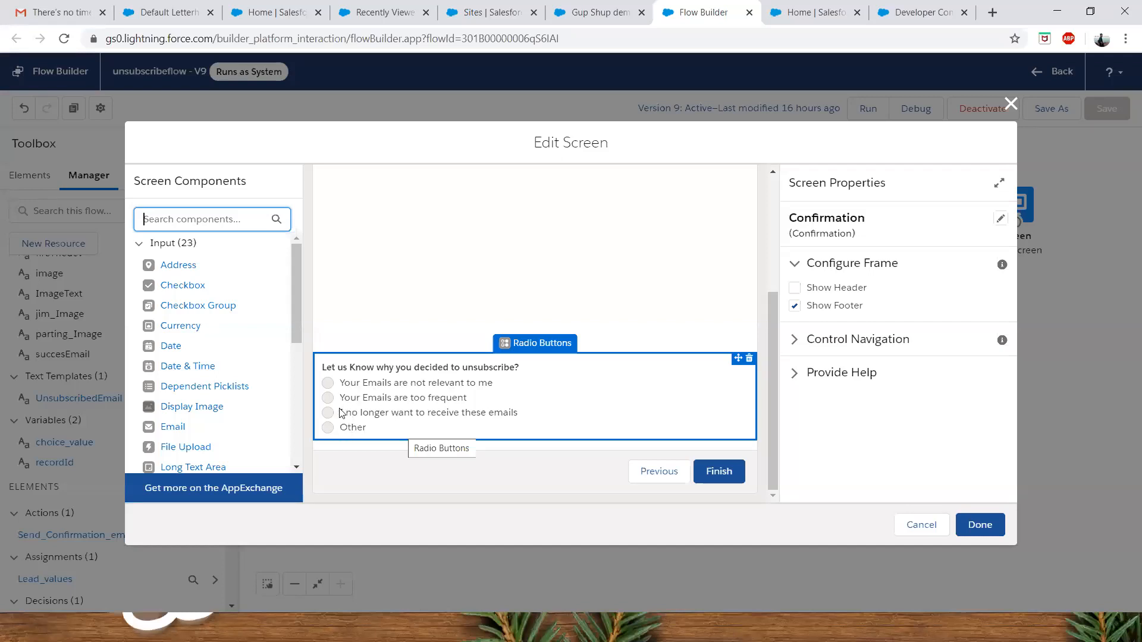
click(585, 410)
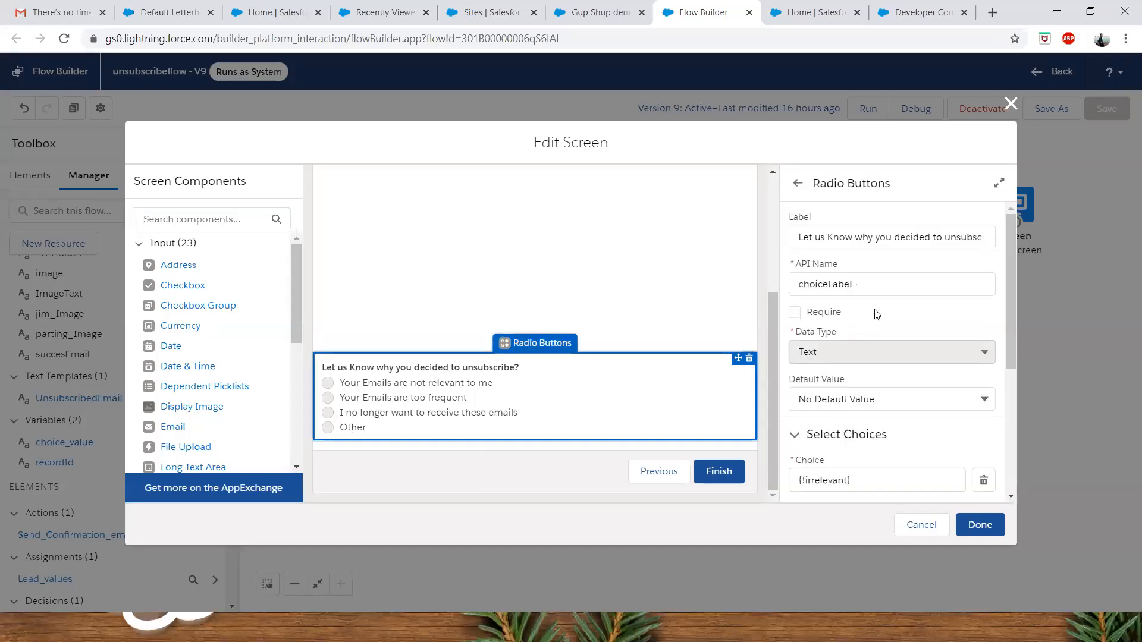
click(877, 289)
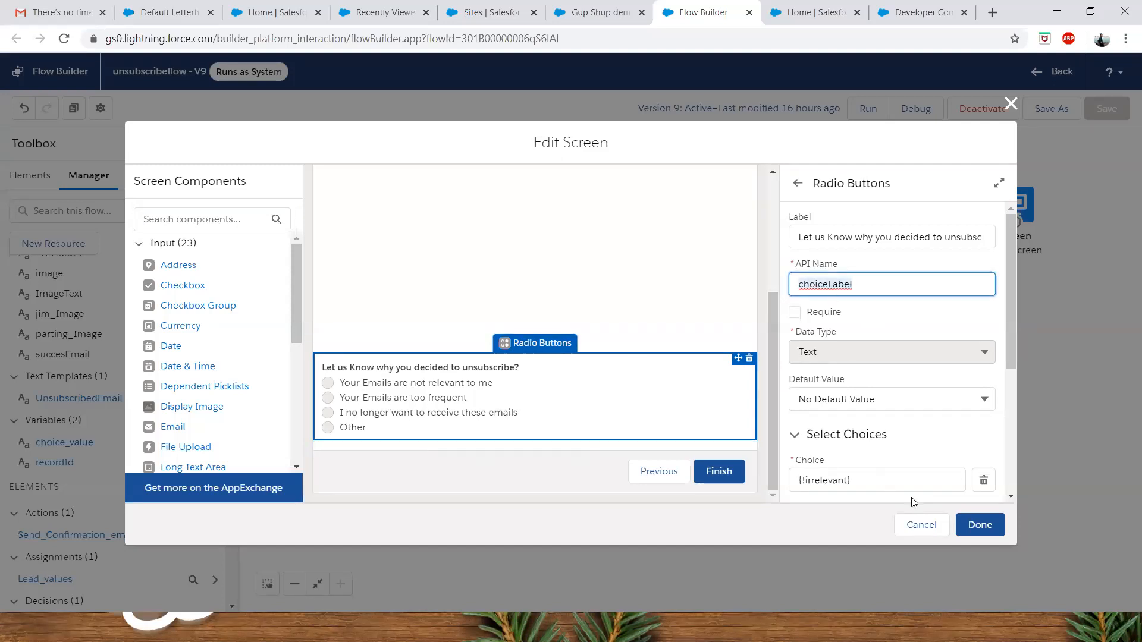
click(920, 527)
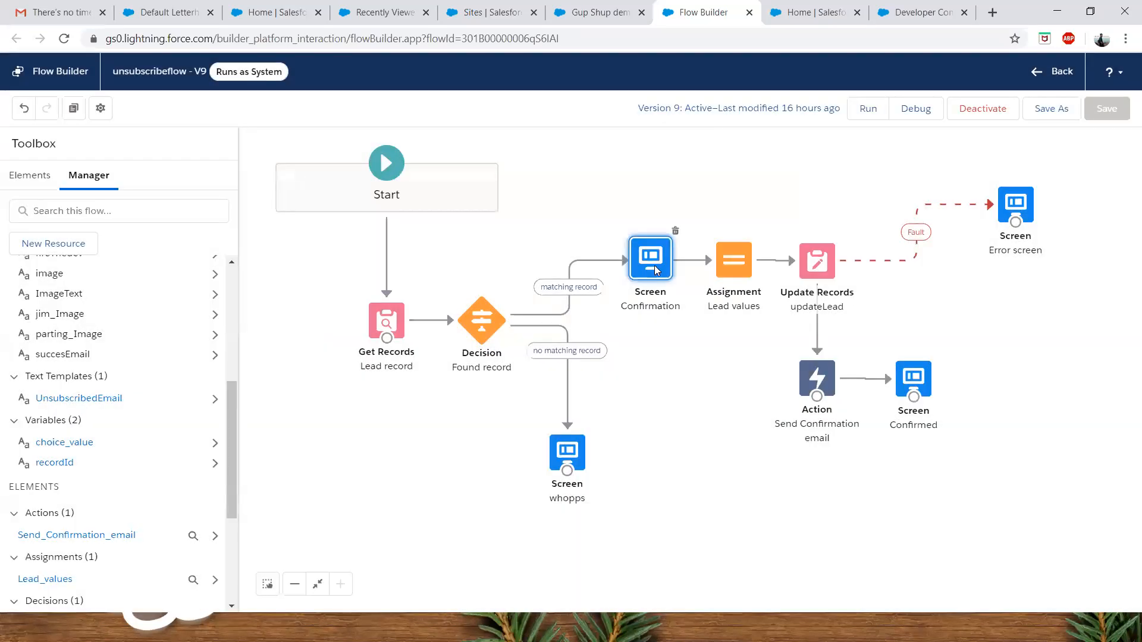
- Reopen the Confirmation screen and examine the choices assigned to the unsubscribe-reason radio buttons
double_click(665, 273)
scroll(430, 429, down, 3)
click(402, 390)
scroll(803, 312, down, 5)
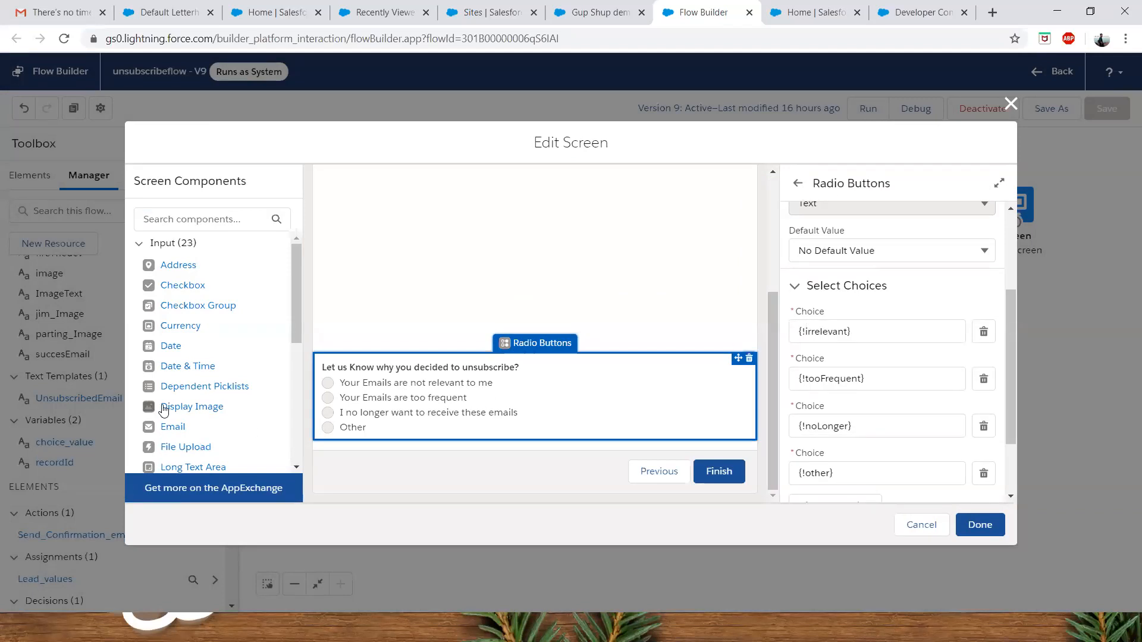
- Find the Radio Buttons screen component and add one below the unsubscribe-reason question on the Confirmation screen
click(148, 220)
text(ch)
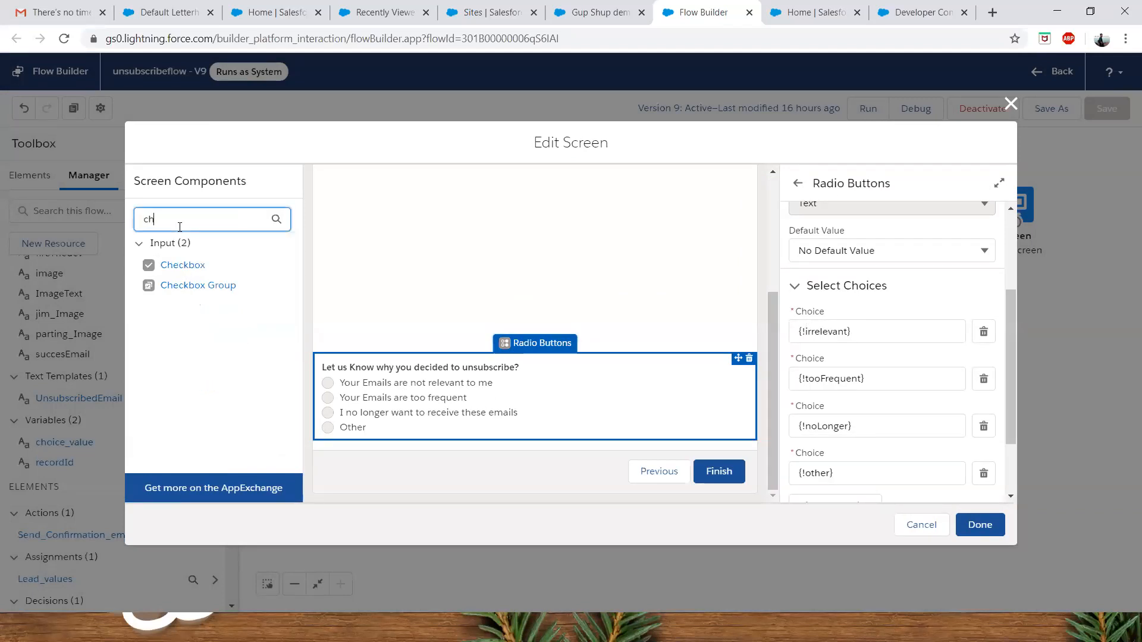
key(BackSpace)
key(BackSpace)
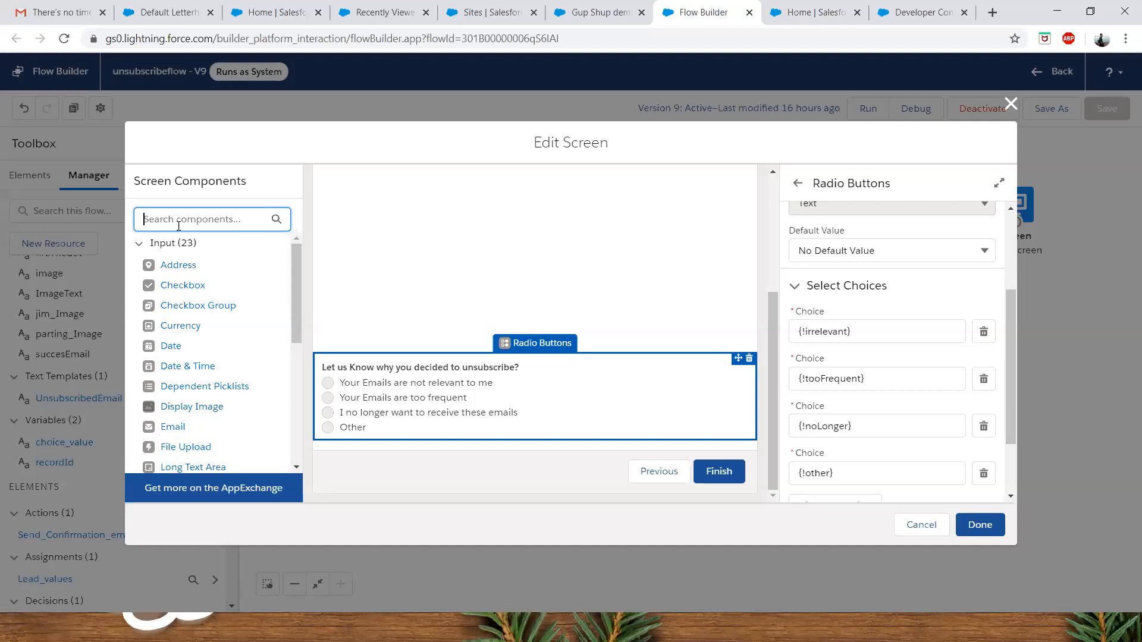
text(rad)
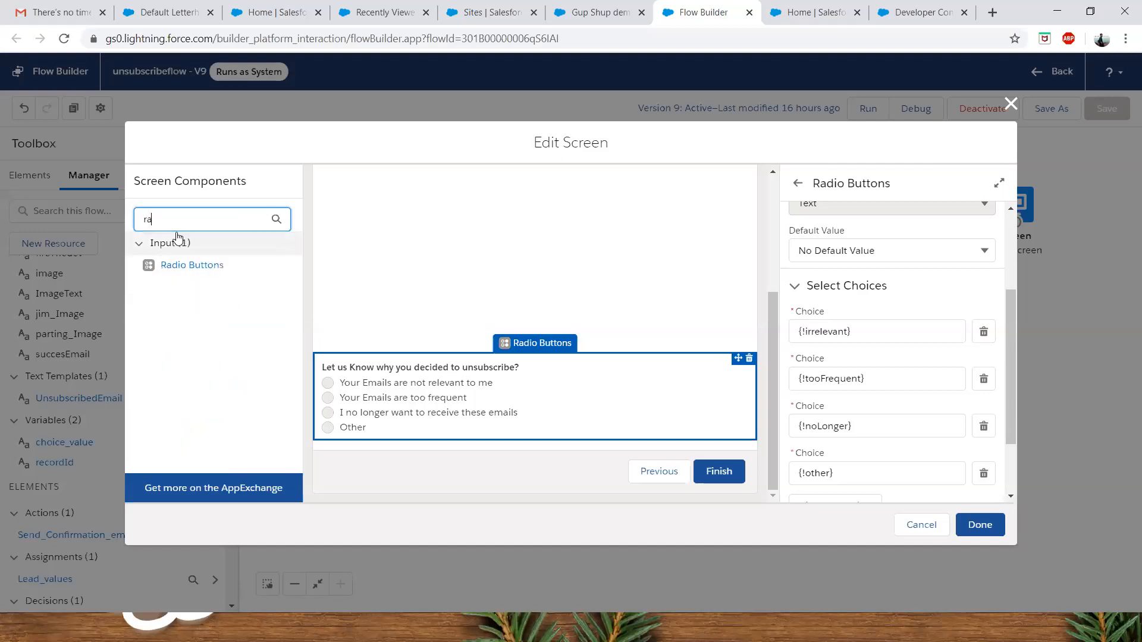
drag(209, 267, 395, 446)
scroll(849, 444, down, 2)
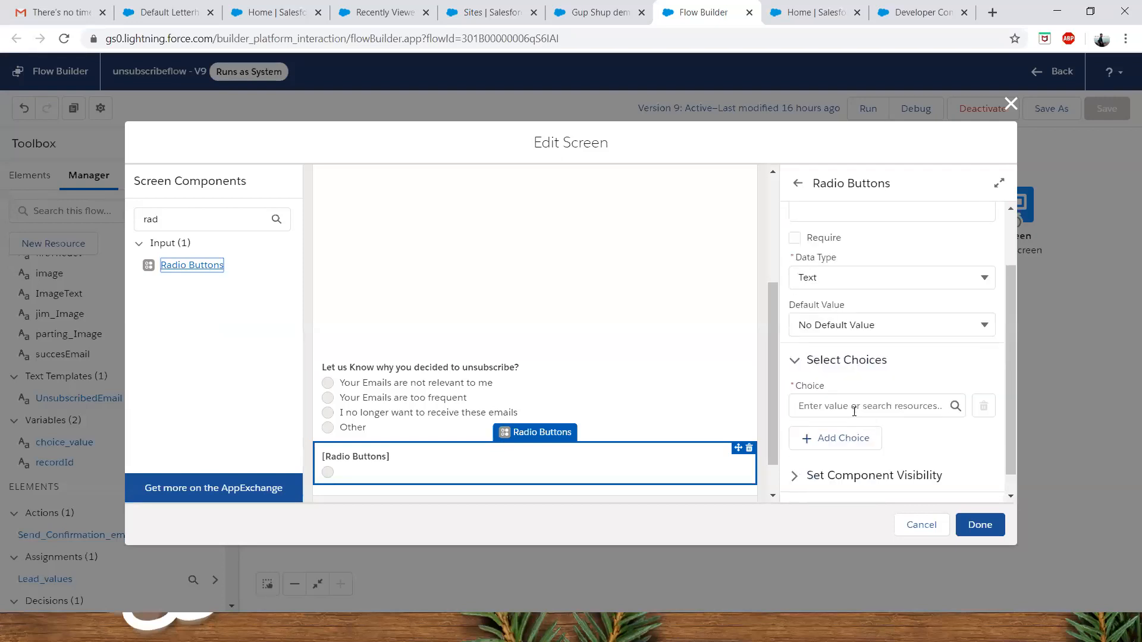
- Begin a new Choice resource with the Text data type for the added radio buttons, and cancel it
click(851, 406)
click(849, 439)
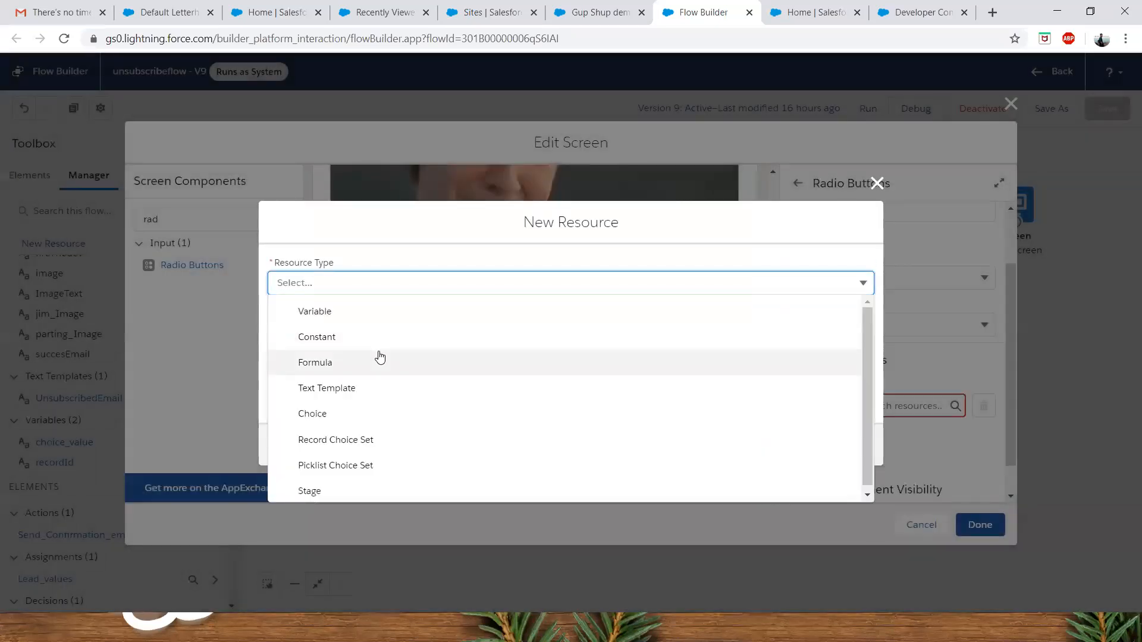
click(355, 413)
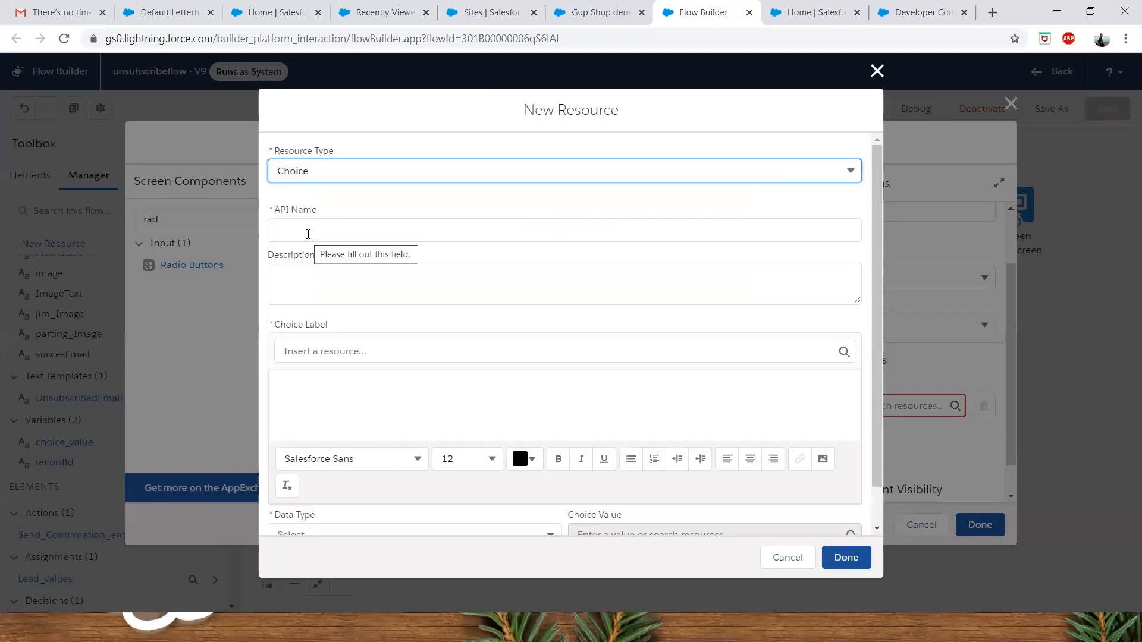
click(316, 387)
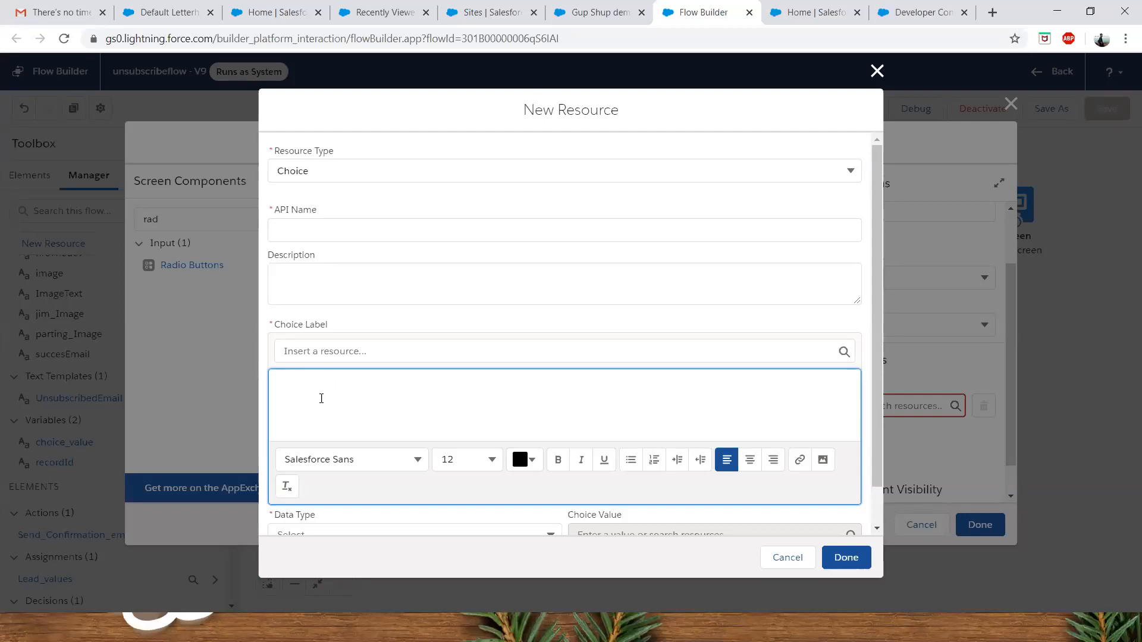
scroll(339, 500, down, 2)
click(398, 493)
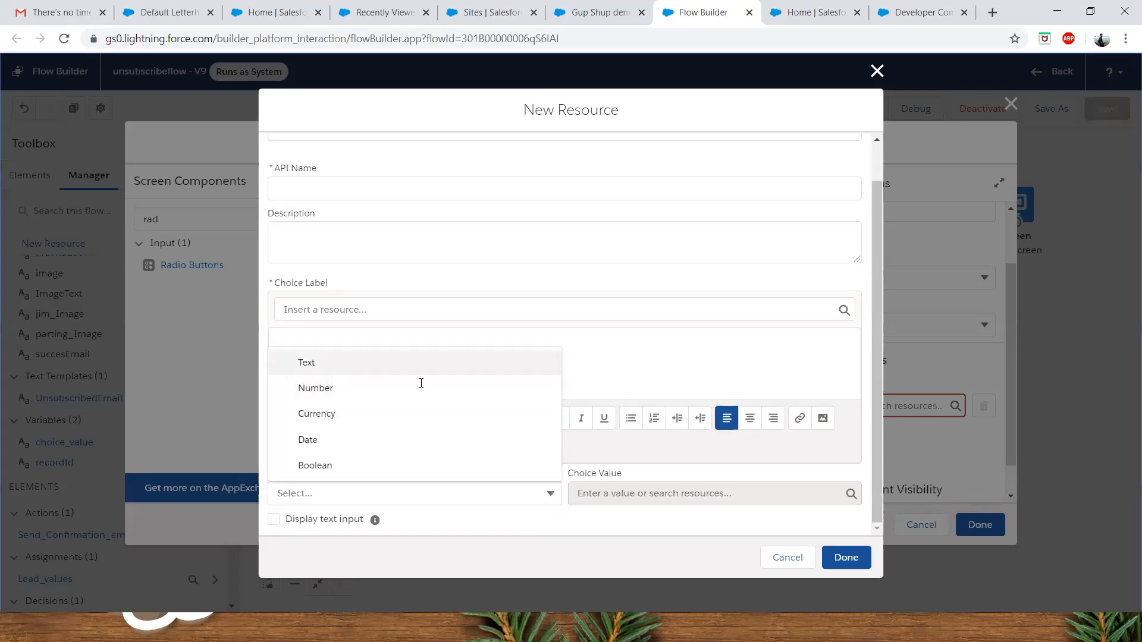
click(327, 365)
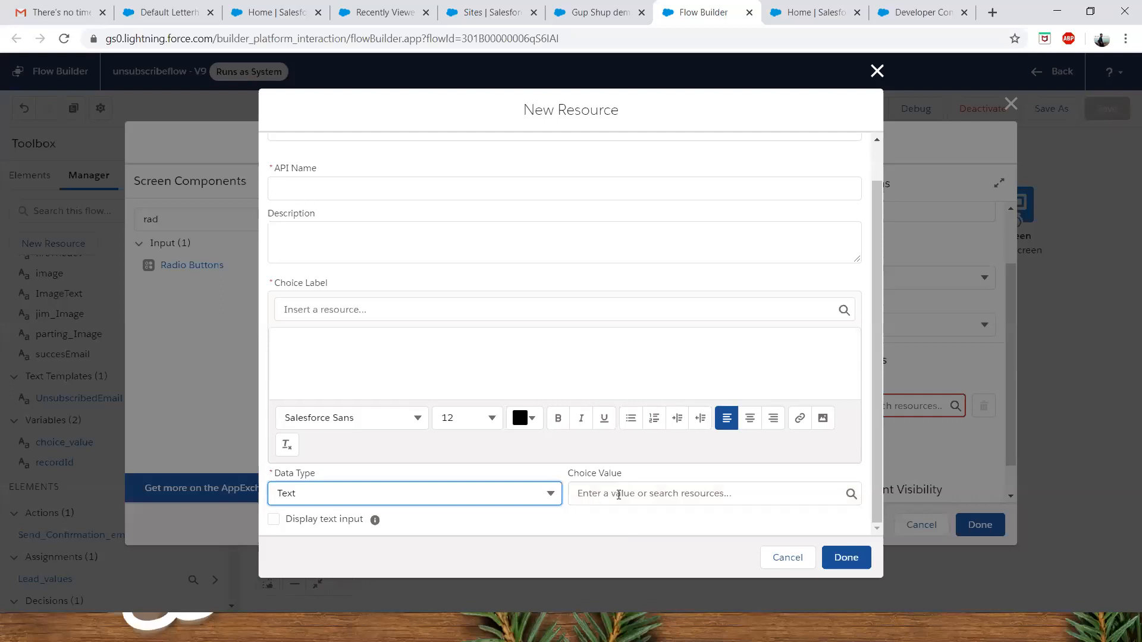
click(797, 559)
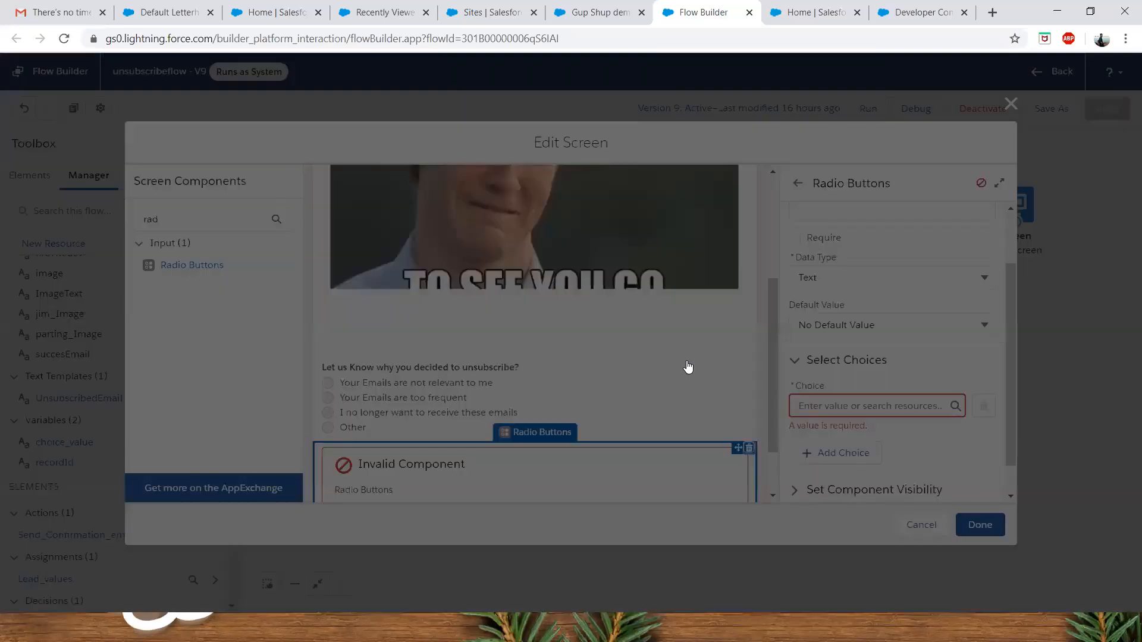
- Delete the added Radio Buttons component and cancel the Confirmation screen edits
key(Delete)
click(678, 370)
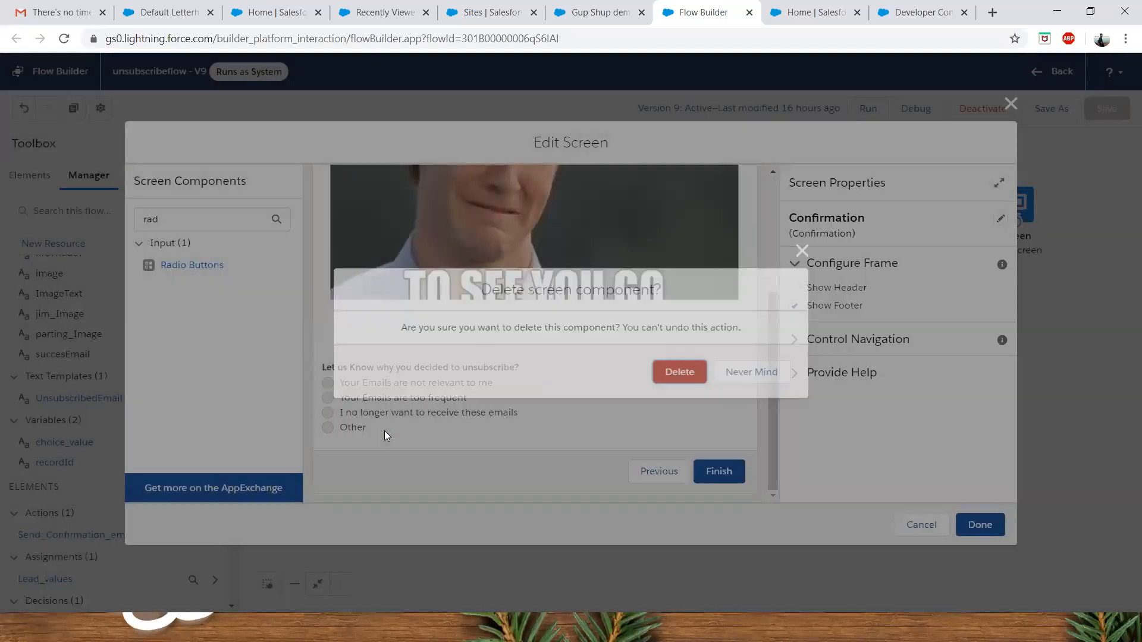
click(356, 430)
scroll(845, 416, down, 4)
click(925, 534)
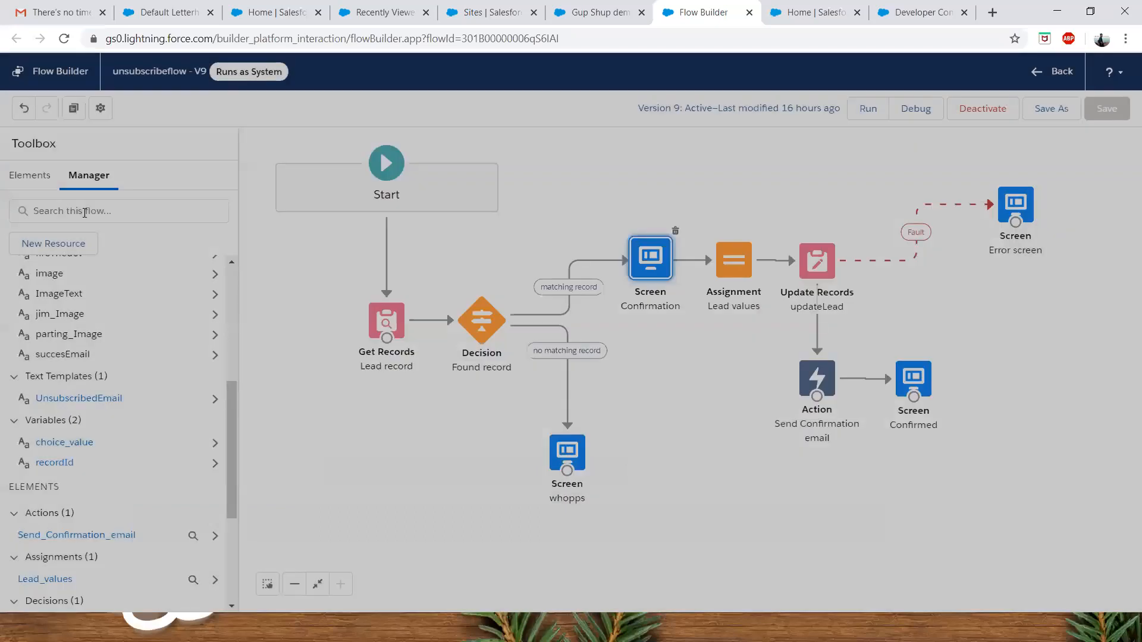
- Search the flow's resources for the other choice, inspect its text input settings, and cancel without changes
text(oi)
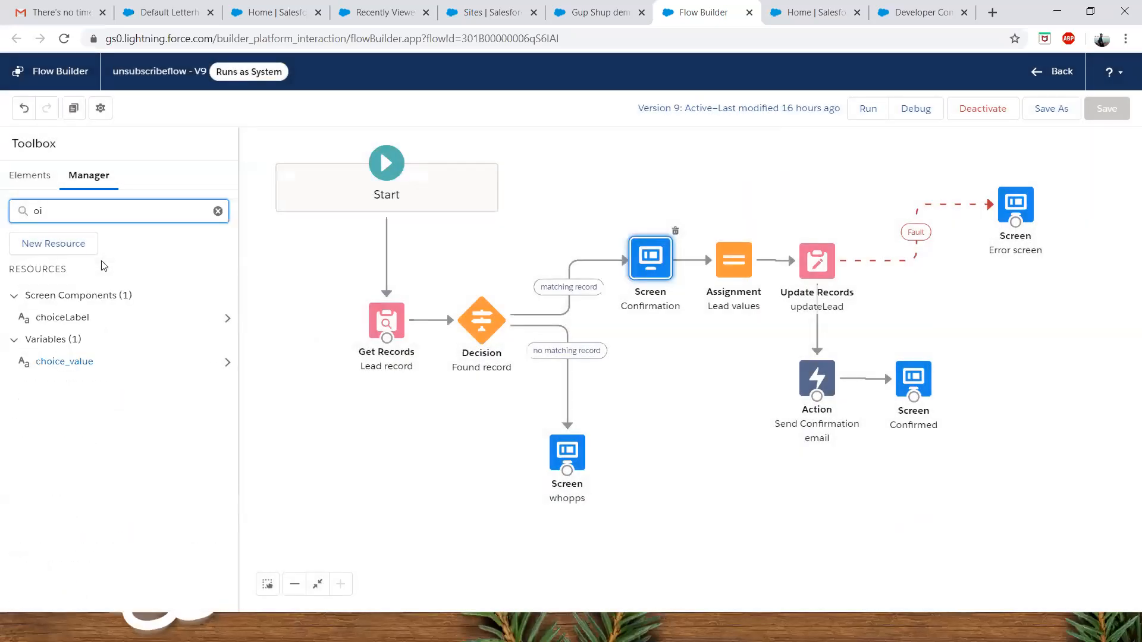
key(BackSpace)
text(th)
click(48, 319)
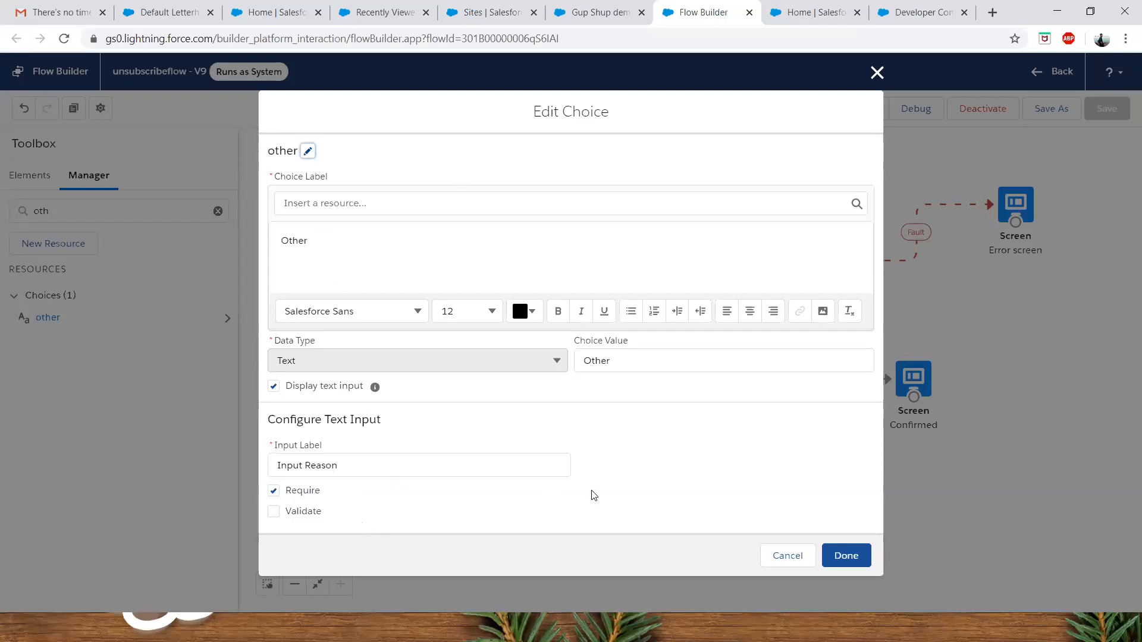
click(794, 559)
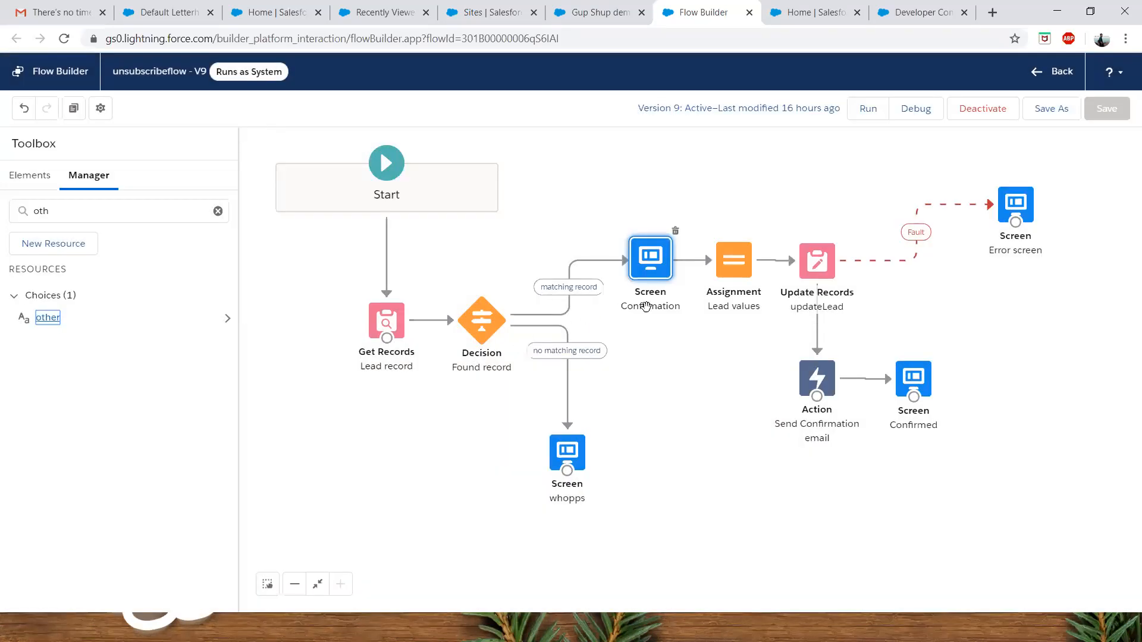
- Review the Confirmation screen's image and unsubscribe-reason radio buttons once more, and cancel without changes
double_click(649, 260)
scroll(623, 378, down, 3)
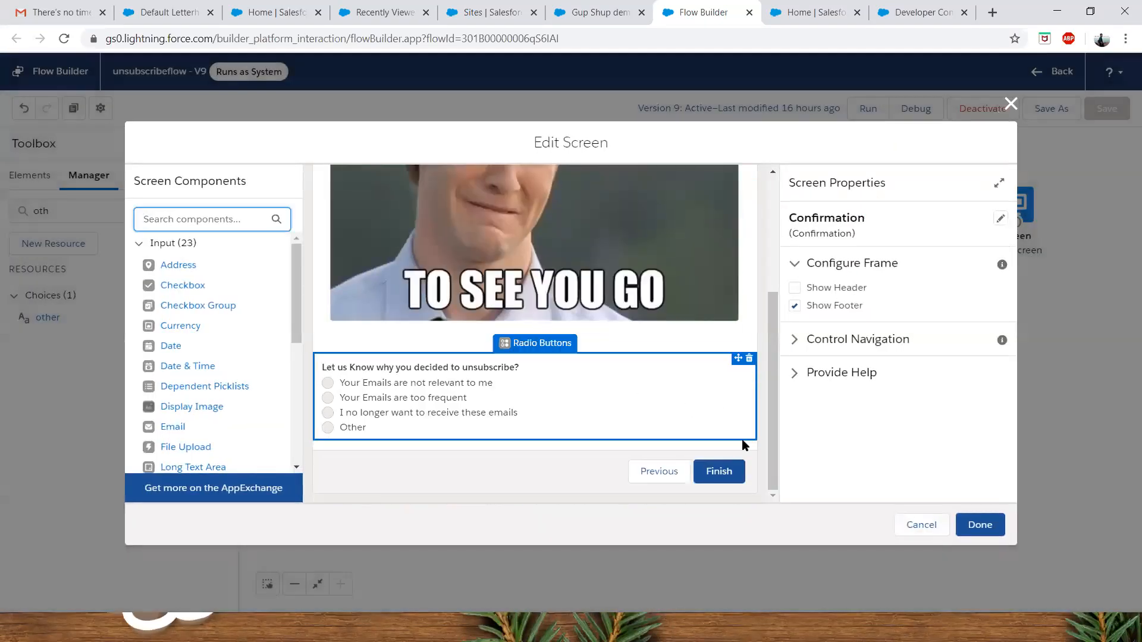
scroll(571, 274, up, 3)
scroll(629, 287, down, 3)
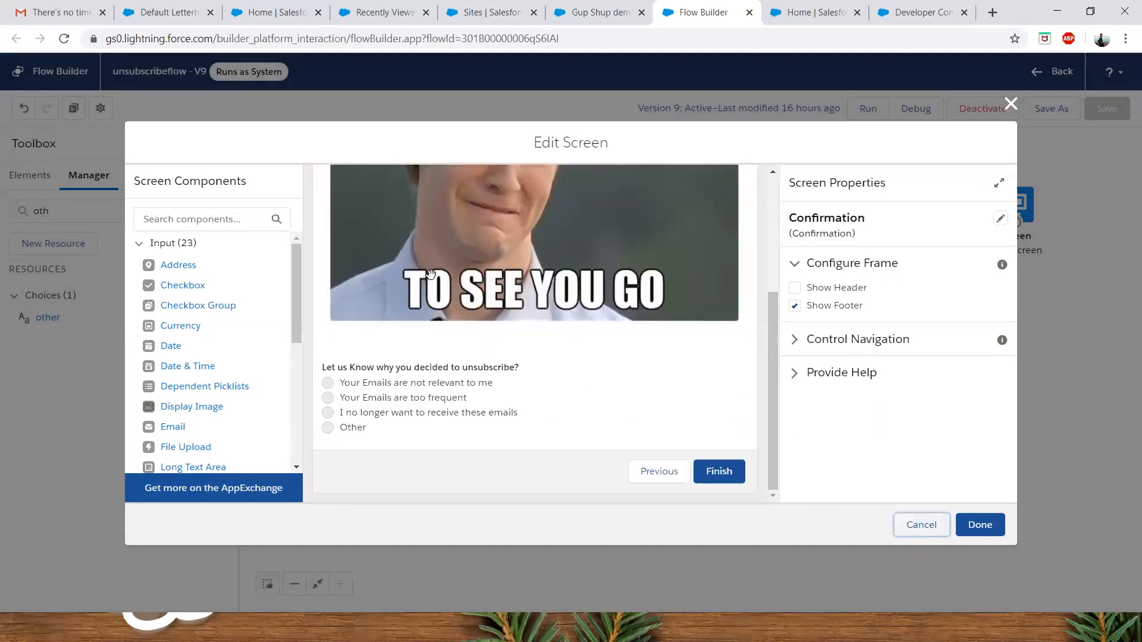
click(916, 526)
- Inspect the Lead values assignment, highlighting the Lead_record.Description variable, and cancel without changes
click(479, 322)
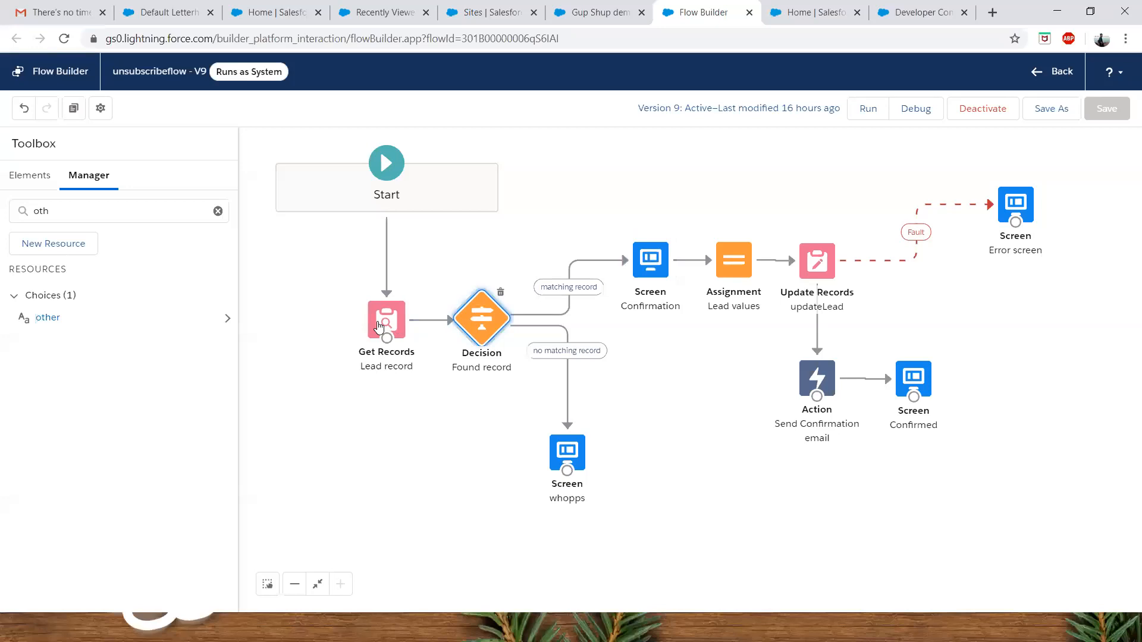
double_click(733, 266)
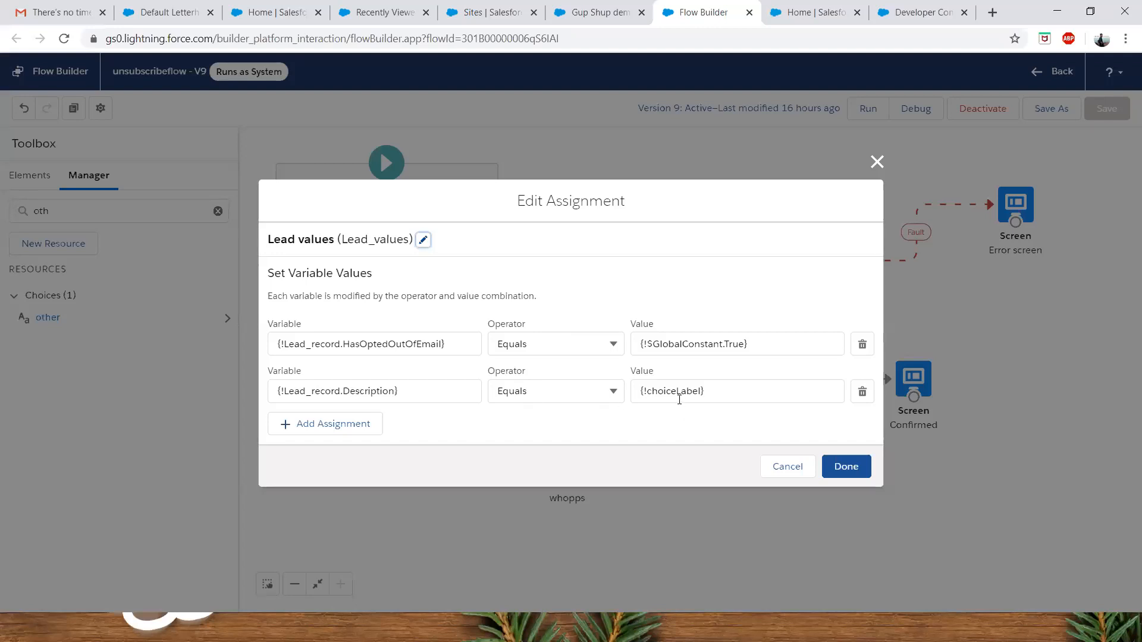
drag(406, 394, 274, 394)
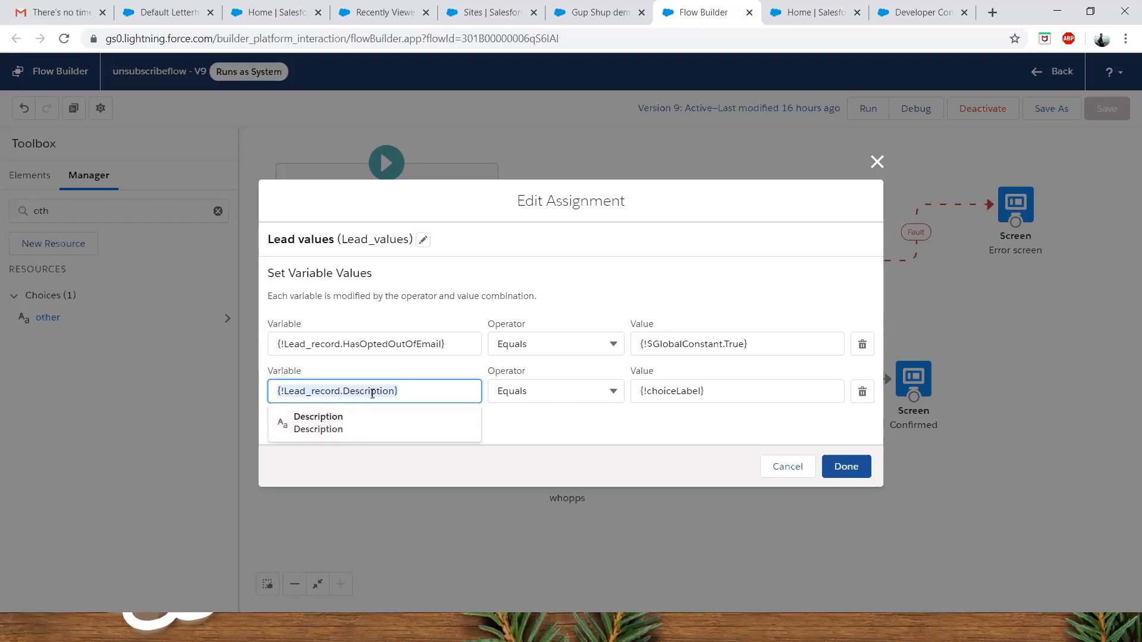
click(599, 440)
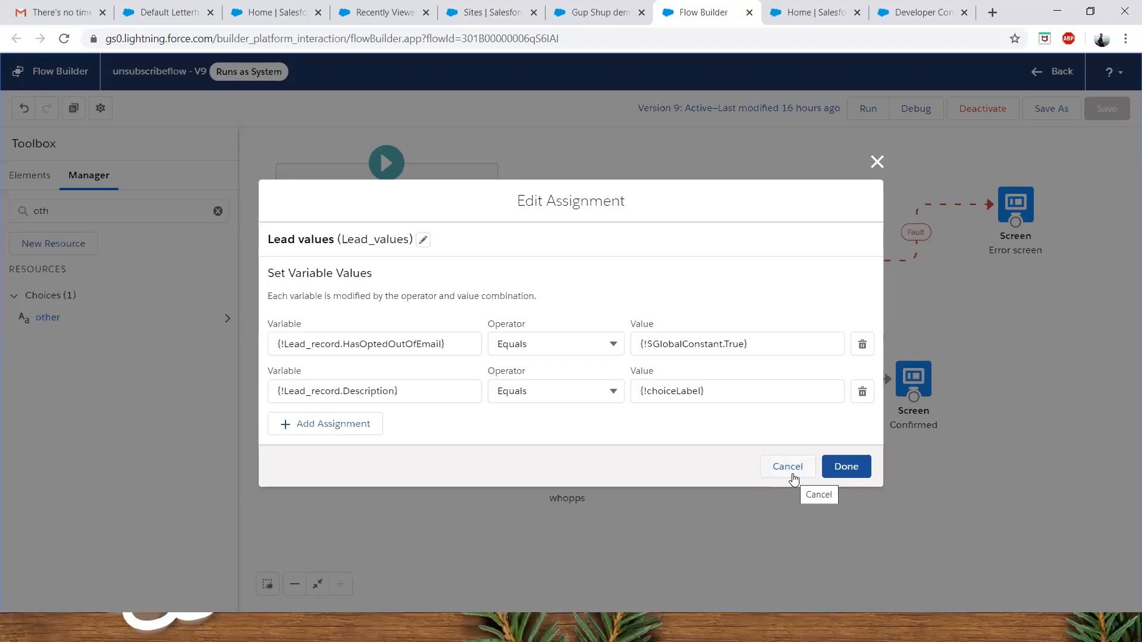
click(767, 468)
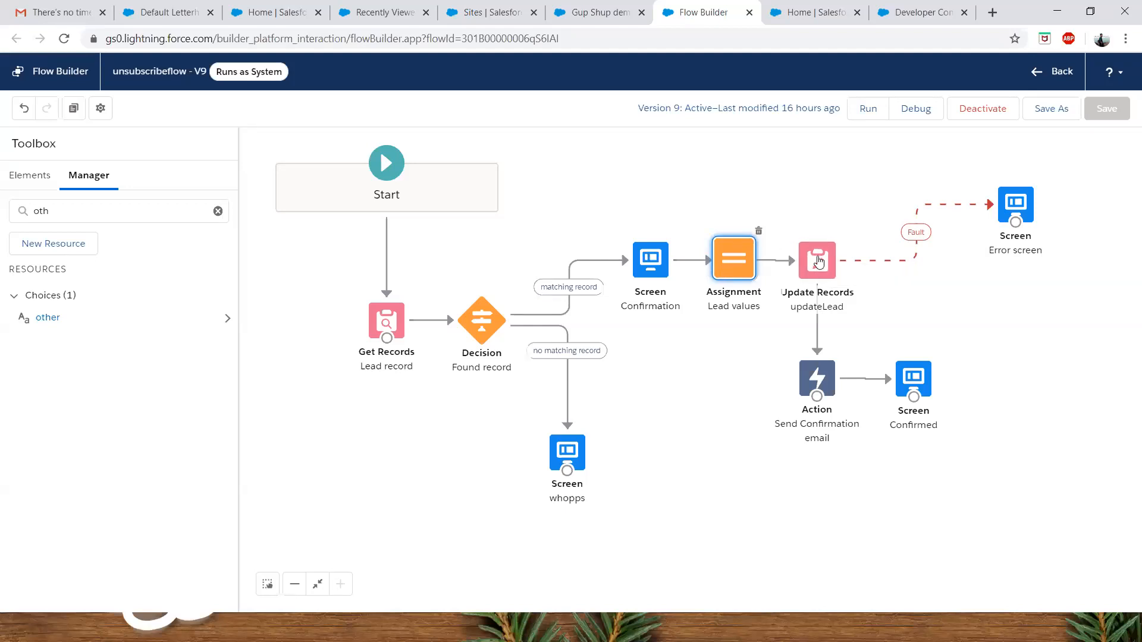
- Examine the record used by the updateLead element, compare it with the Lead values assignment, and cancel both without changes
click(818, 261)
double_click(818, 261)
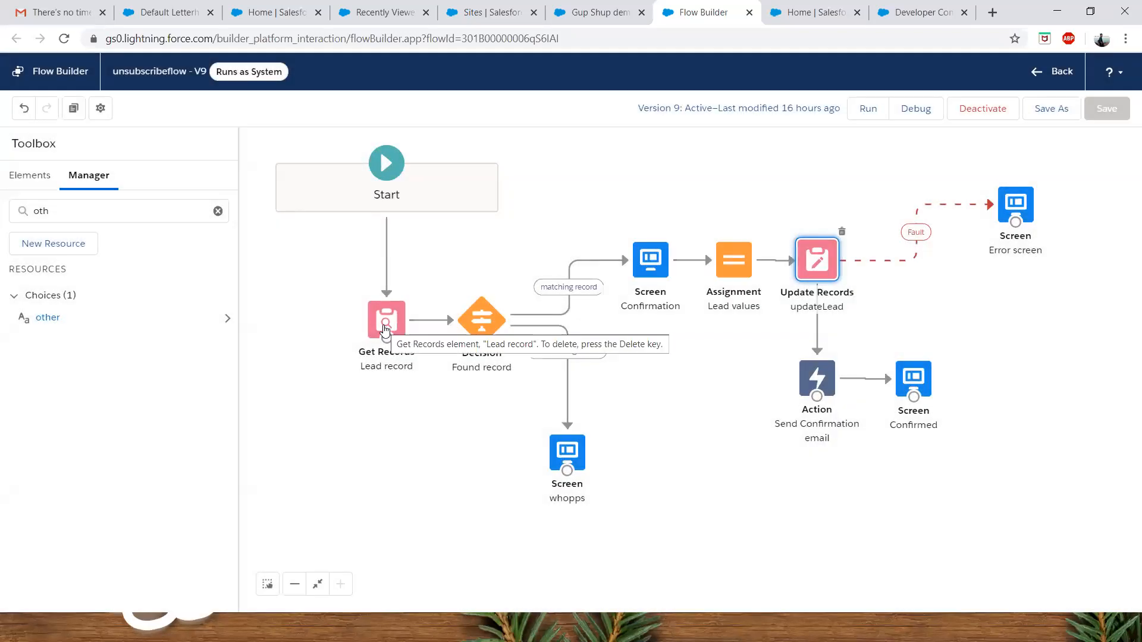
double_click(724, 272)
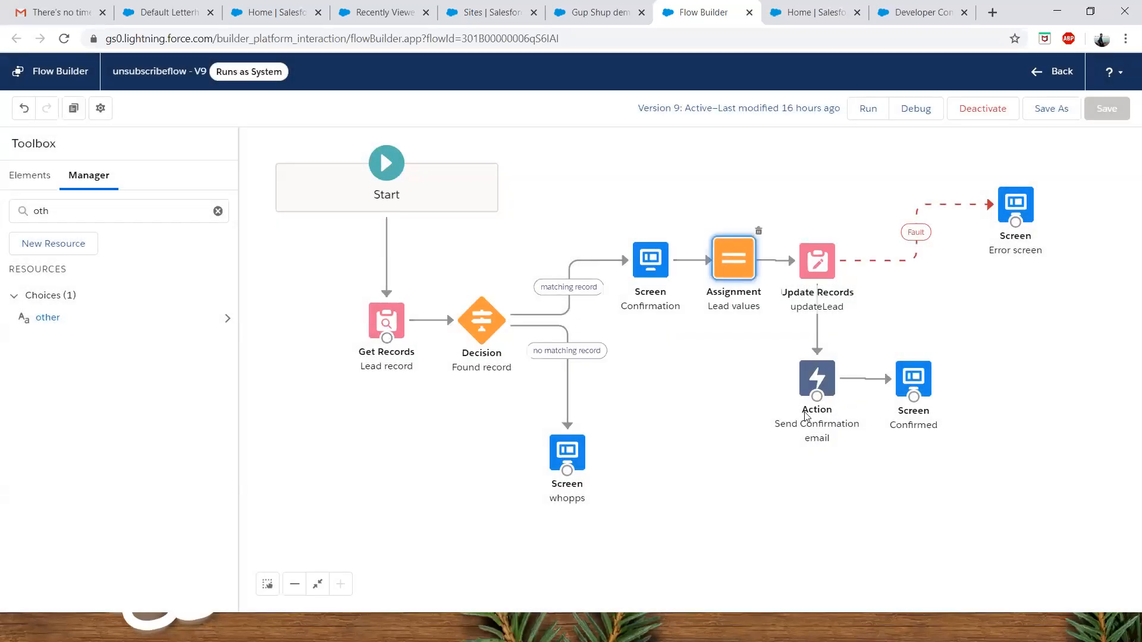
click(793, 469)
double_click(822, 255)
click(357, 408)
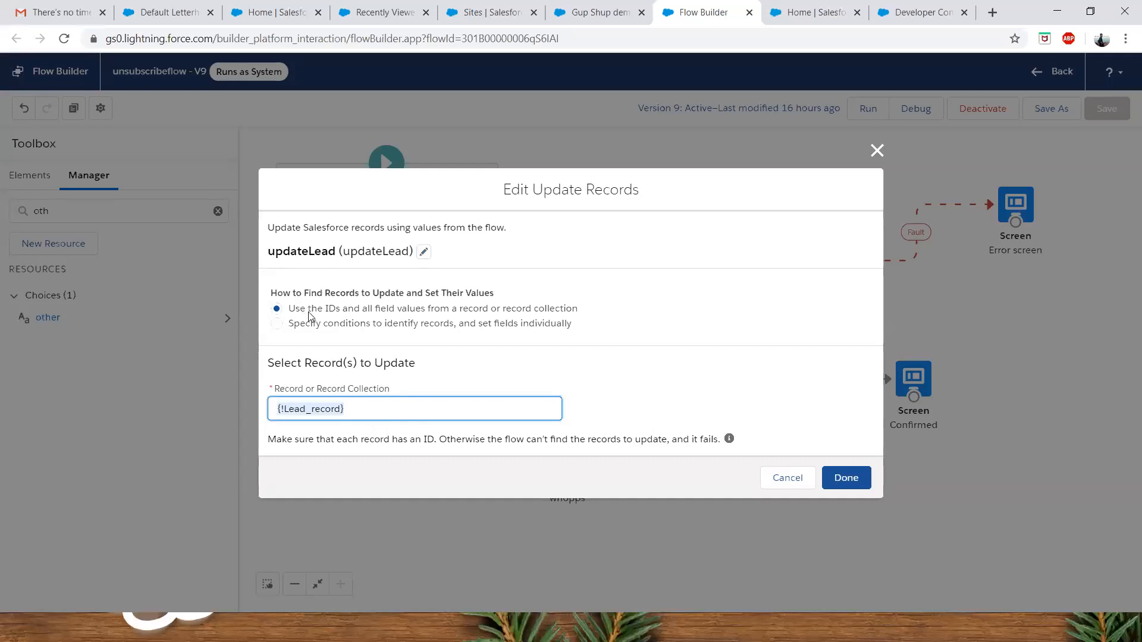
click(773, 479)
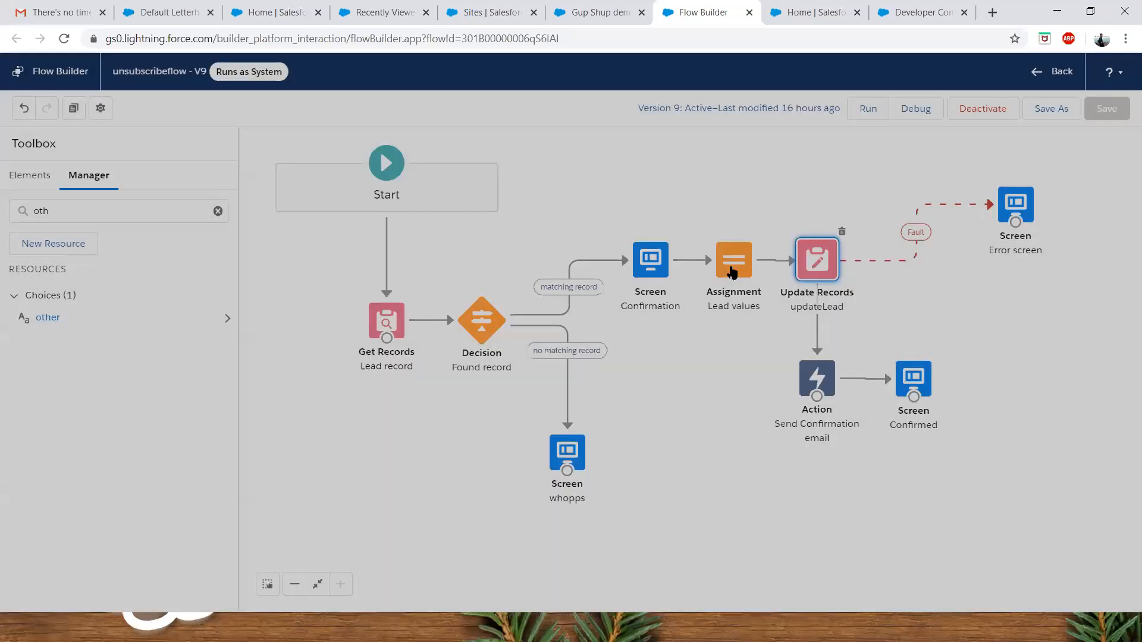
double_click(733, 271)
click(791, 470)
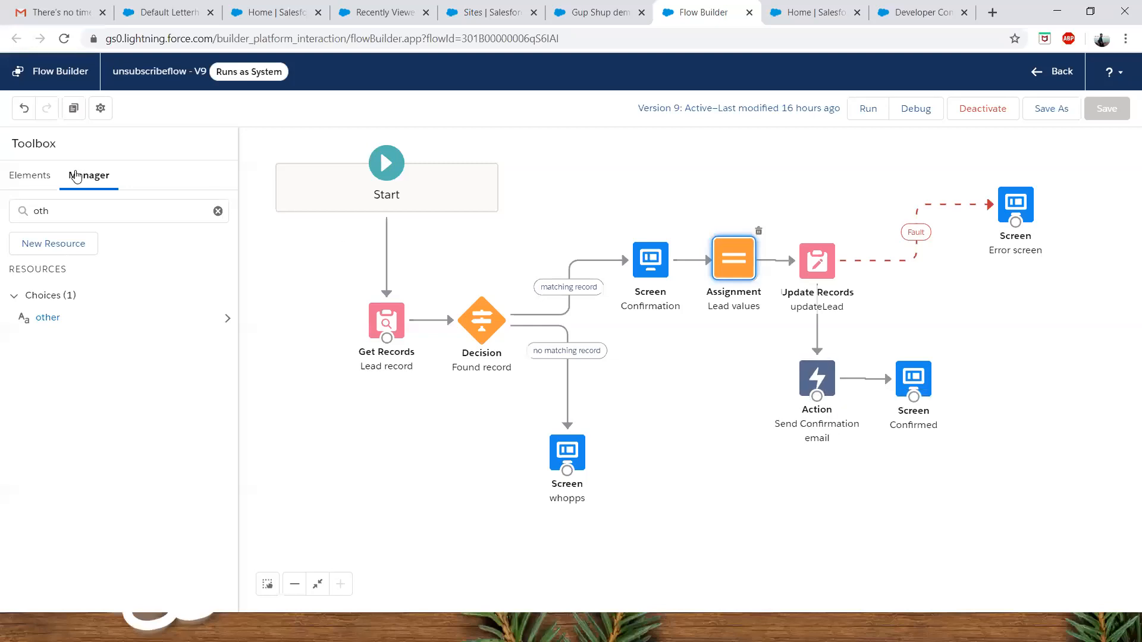
- Add a new Action element to the flow canvas and choose the Send Email action for it
click(48, 182)
drag(51, 250, 523, 326)
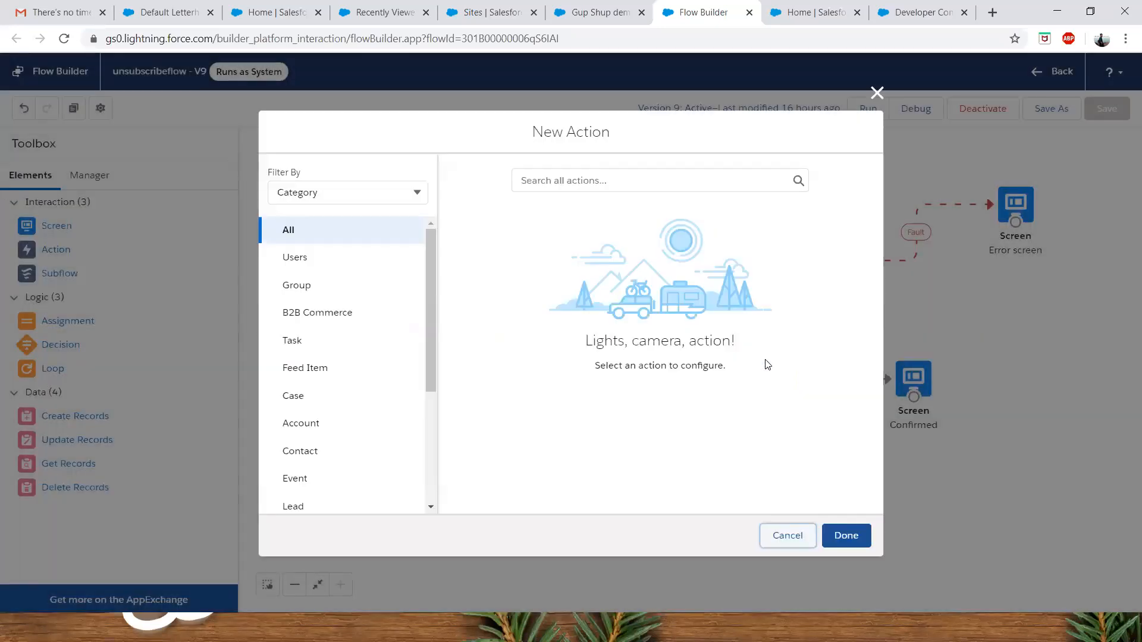
click(567, 174)
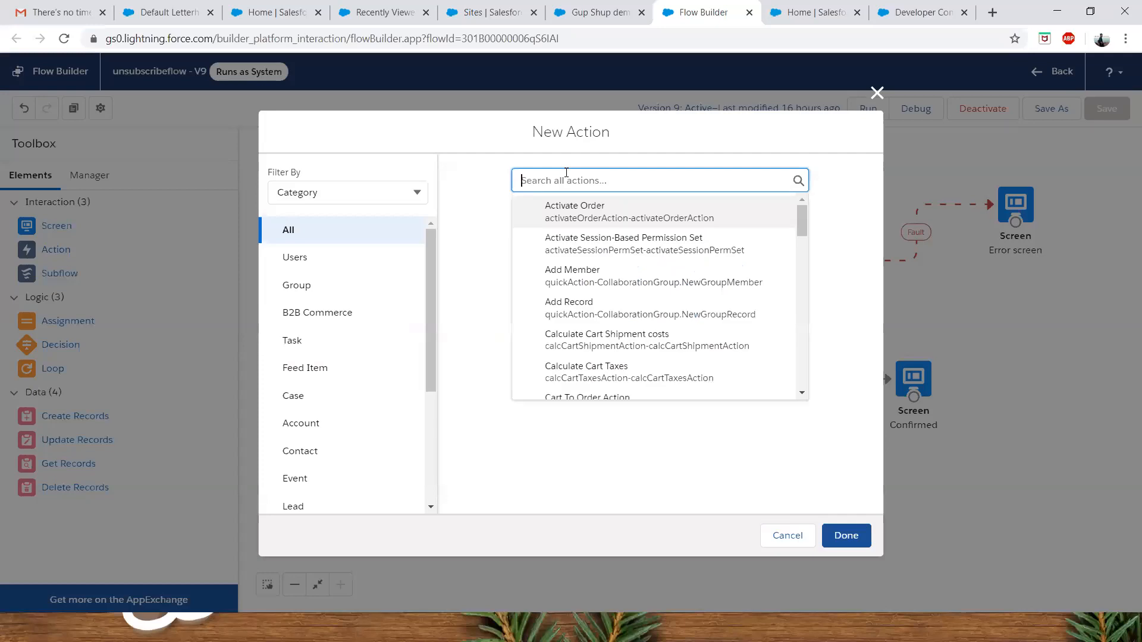
text(end Em)
text(a)
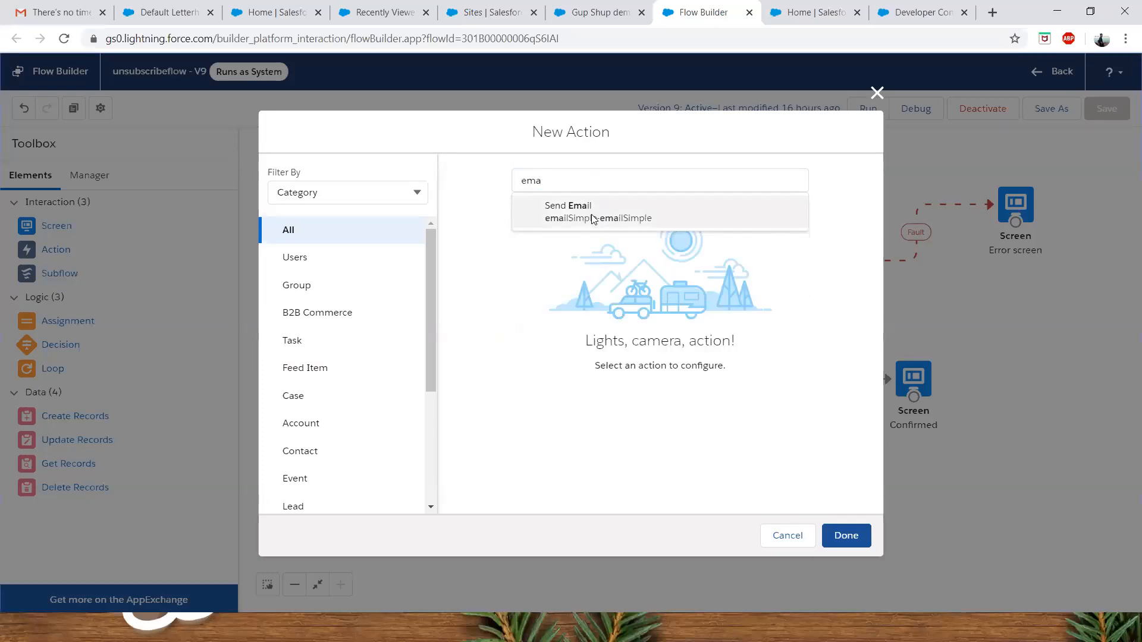
click(575, 209)
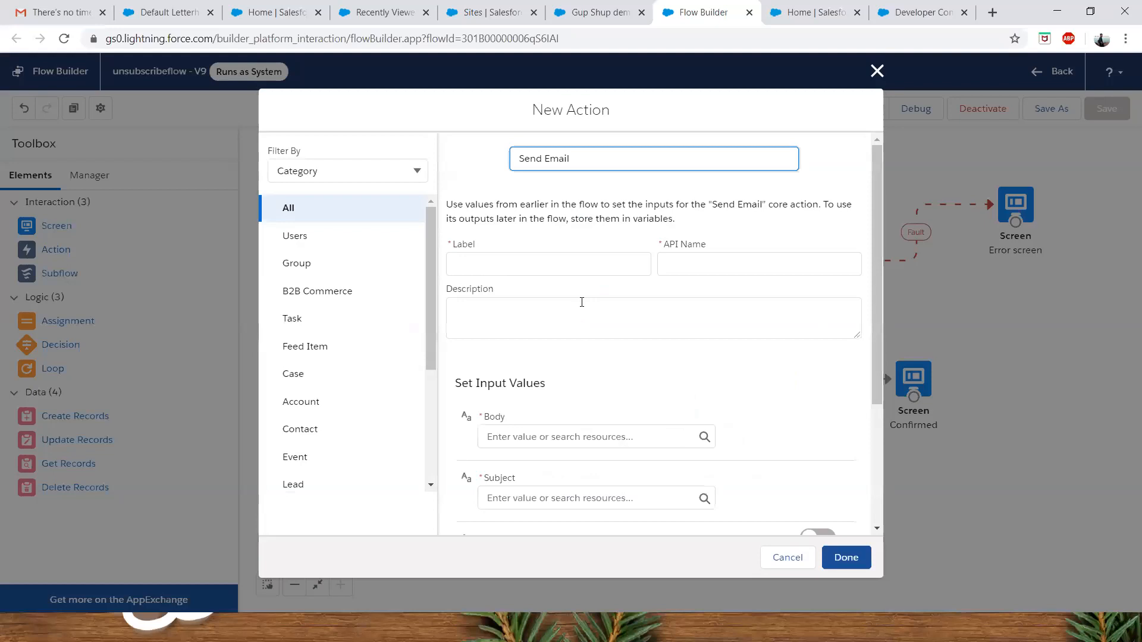
- Label the new Send Email action test
scroll(655, 238, down, 1)
click(531, 181)
click(708, 192)
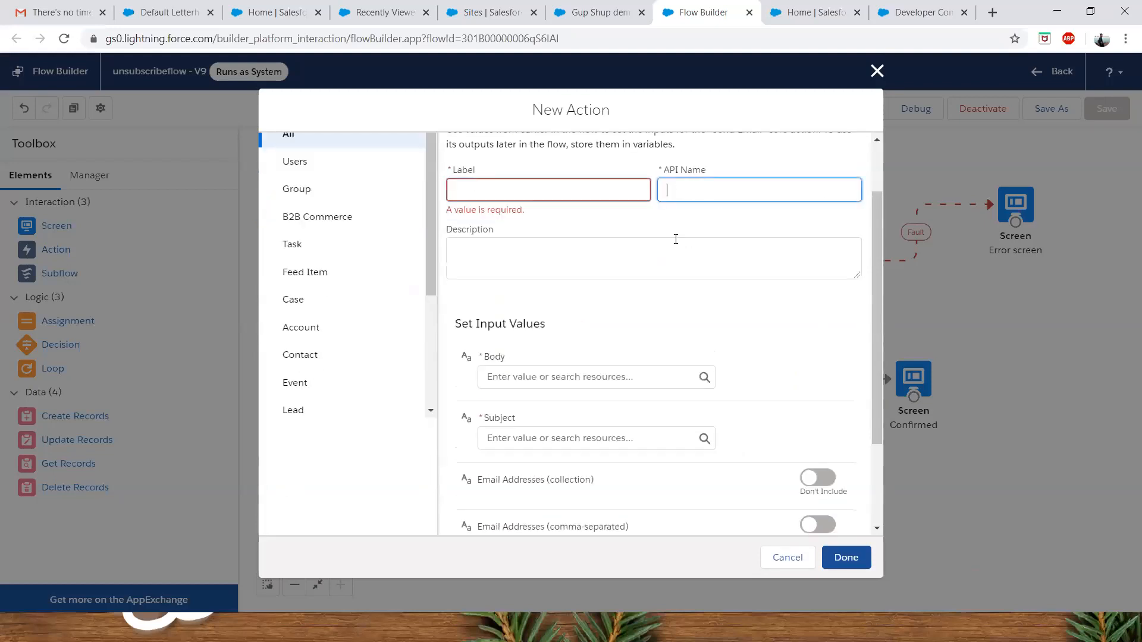
click(587, 192)
text(test)
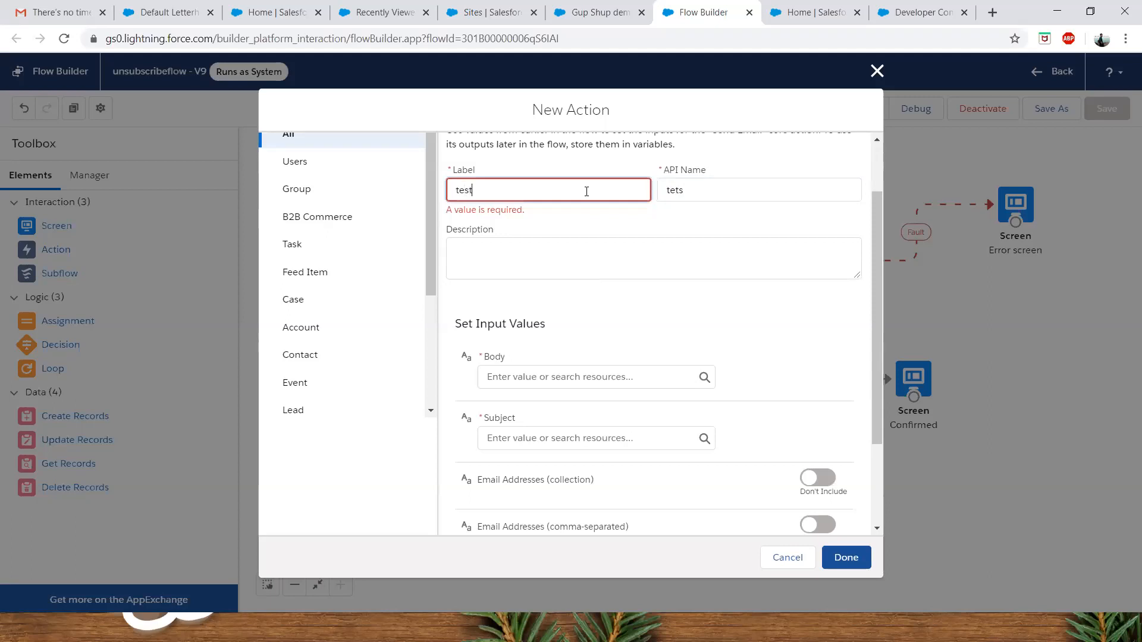
click(607, 256)
- Start a new Text Template resource for the Send Email action's Body input, and cancel it
scroll(571, 310, down, 2)
click(502, 256)
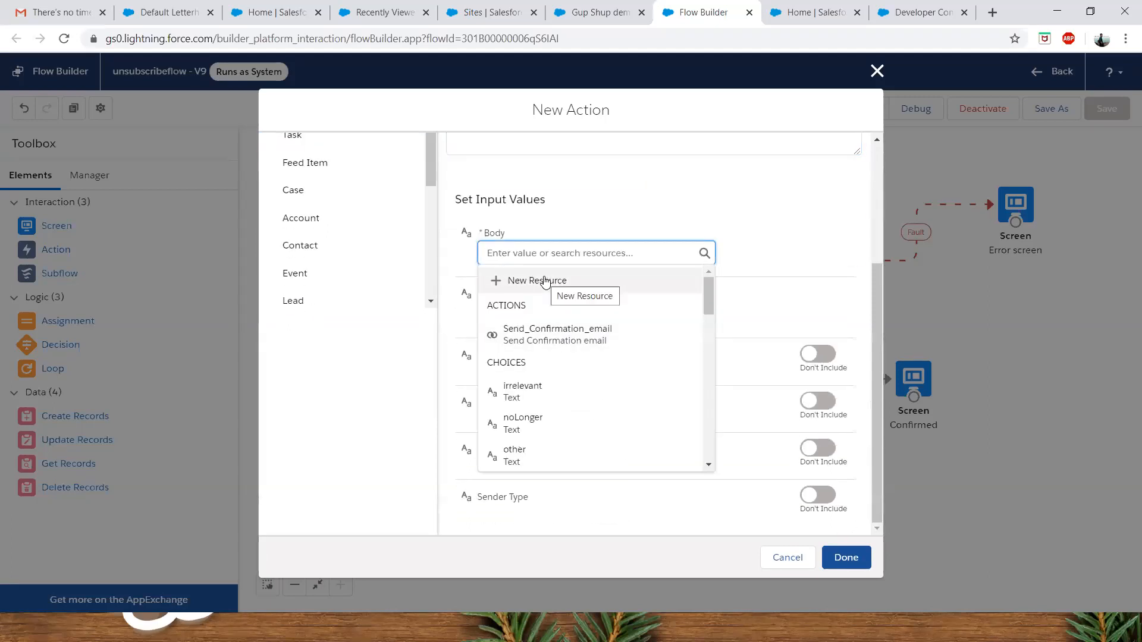
click(545, 281)
click(427, 284)
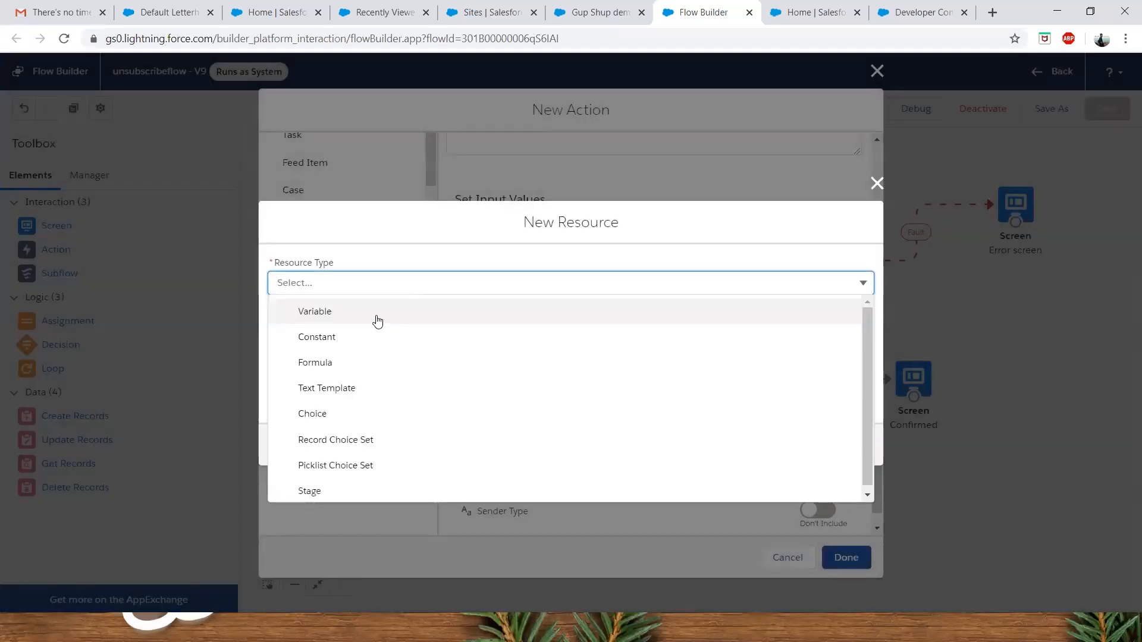
click(358, 388)
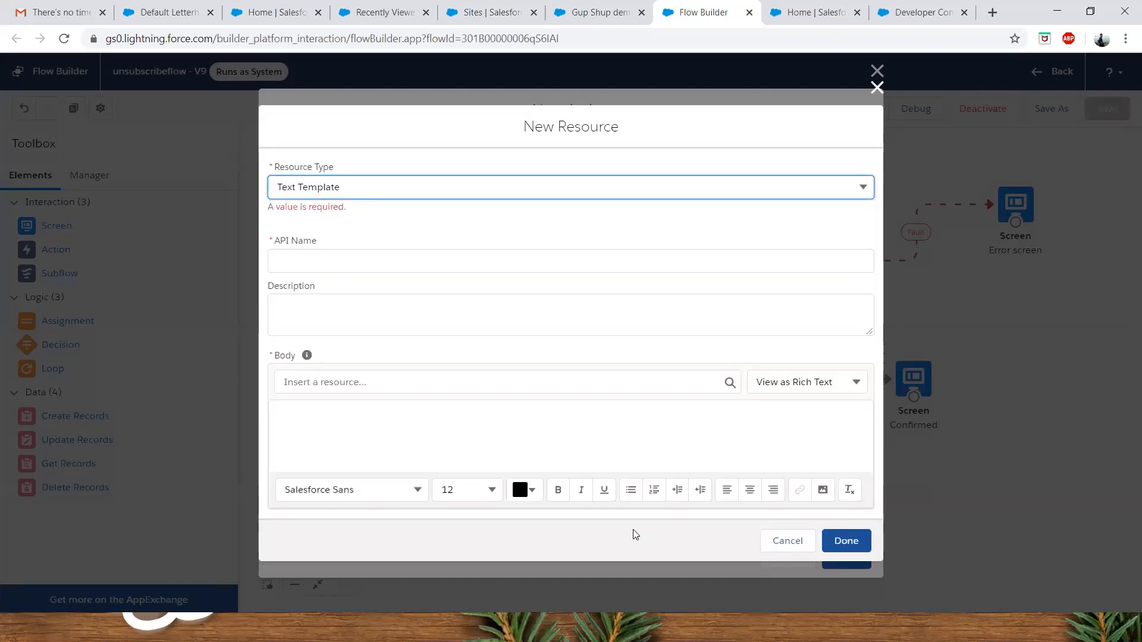
click(787, 544)
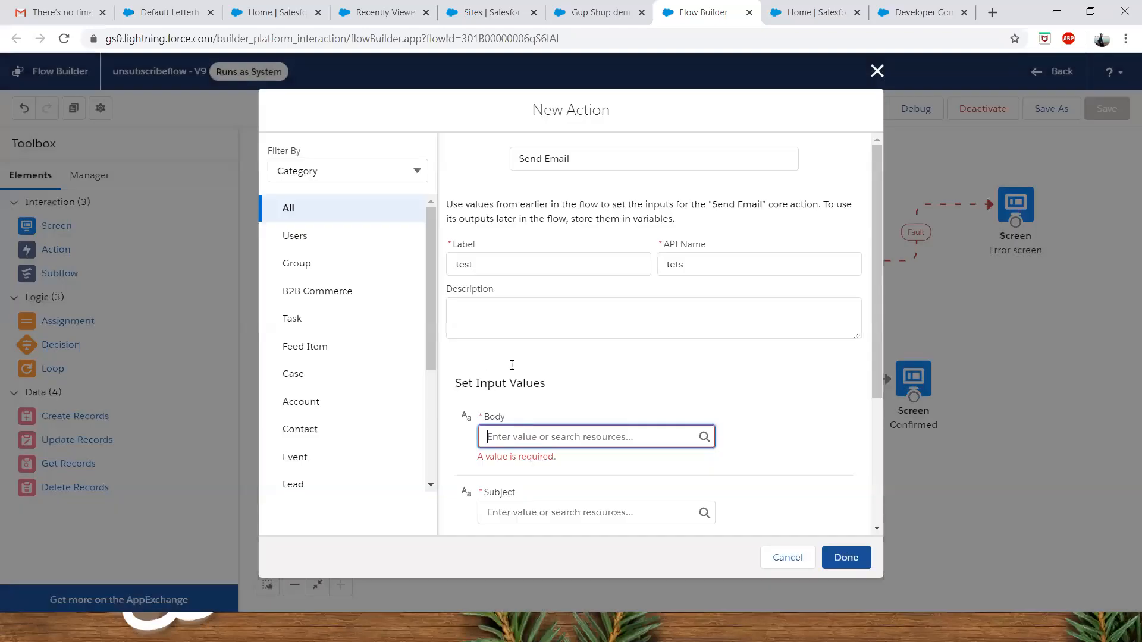
- View the resource options available for the Send Email action's Subject input without choosing one
scroll(512, 365, down, 3)
click(512, 365)
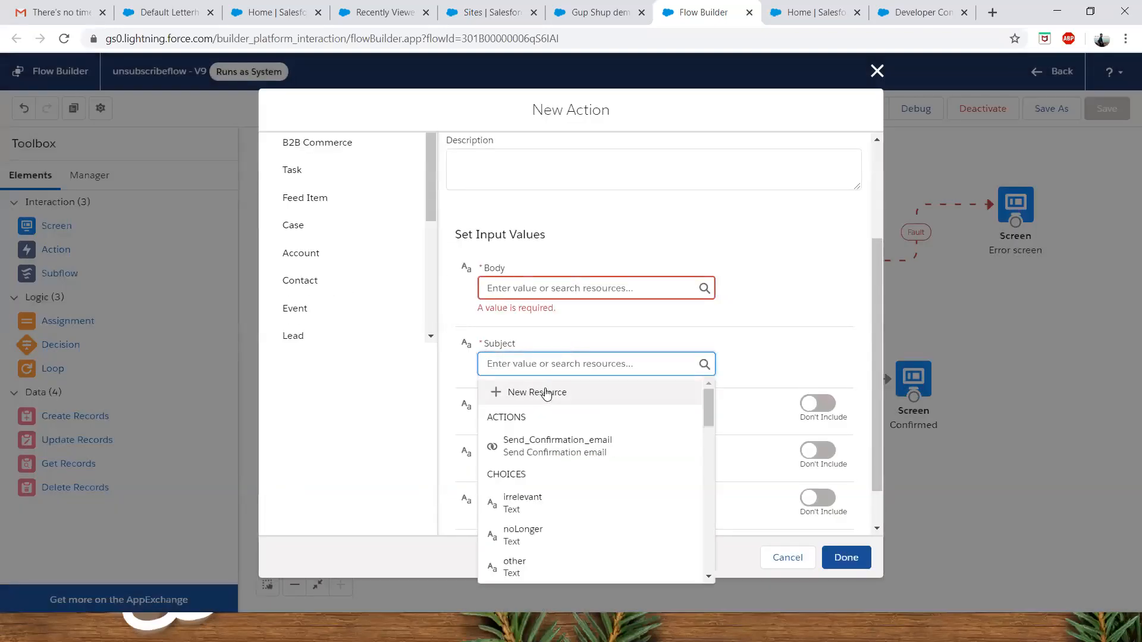
click(764, 348)
scroll(536, 398, down, 1)
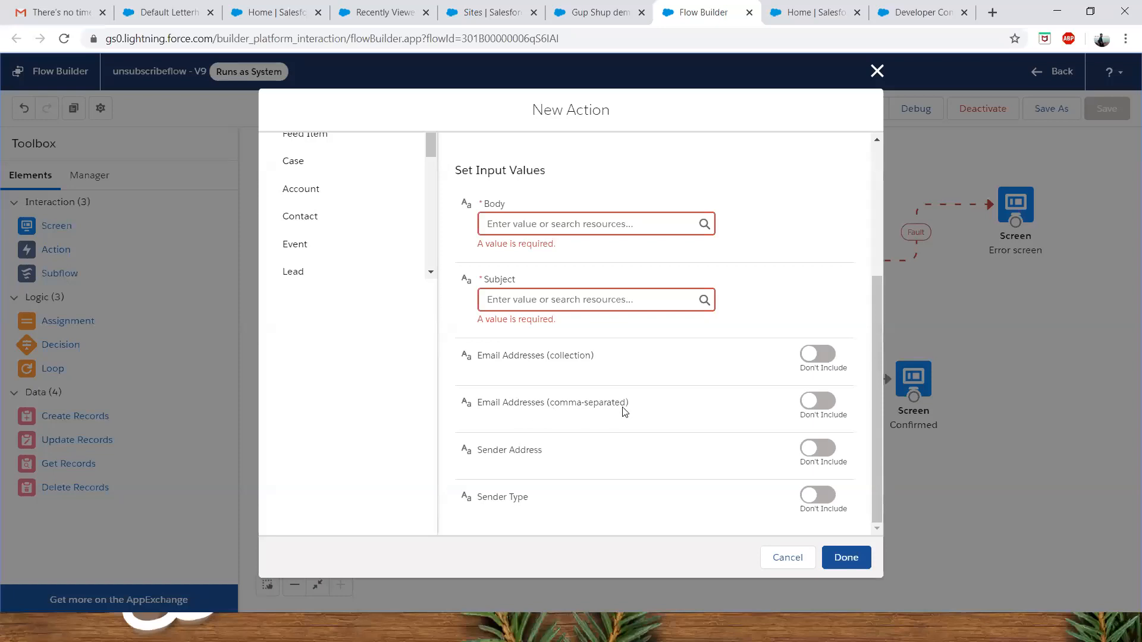
- Include Email Addresses (comma-separated), try a comma as its value, clear it, and cancel the new Send Email action
click(817, 402)
click(510, 426)
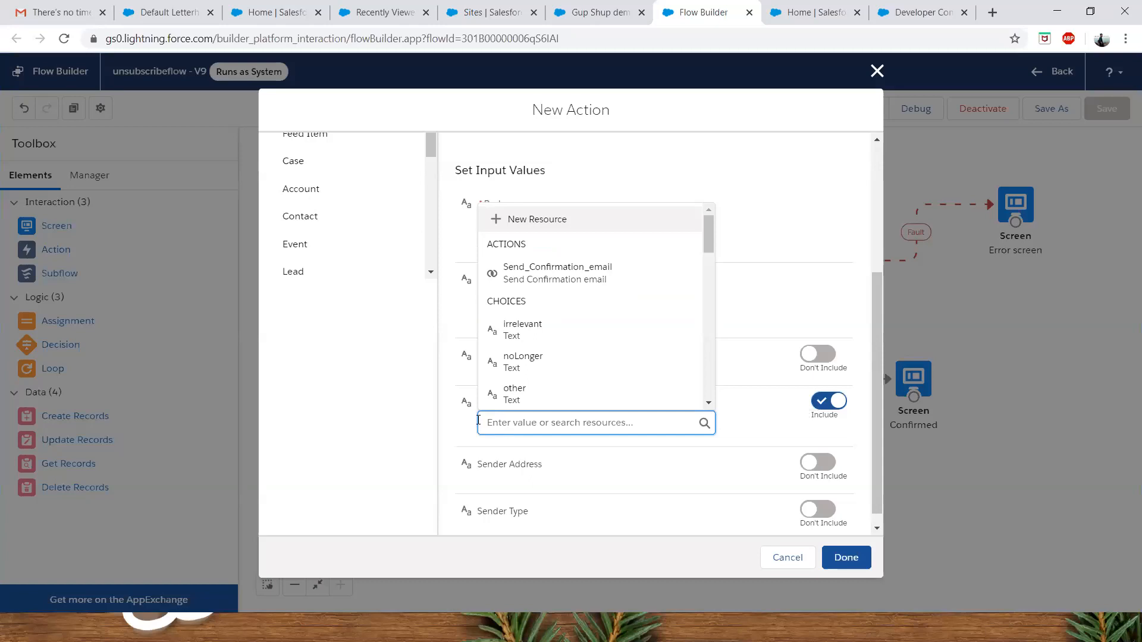
text(,)
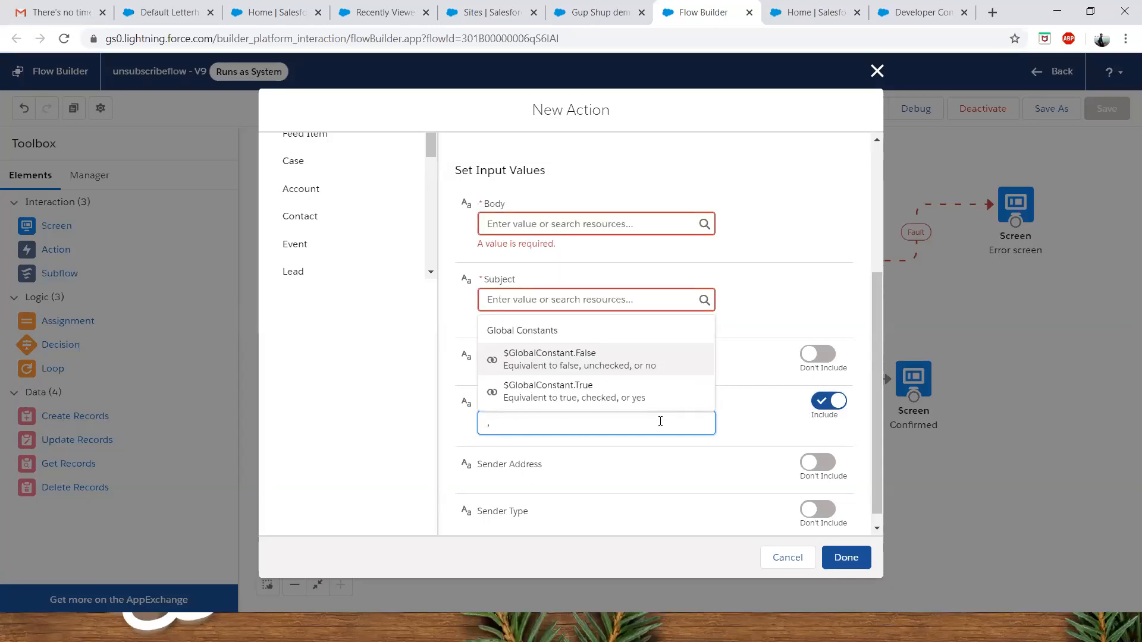
key(BackSpace)
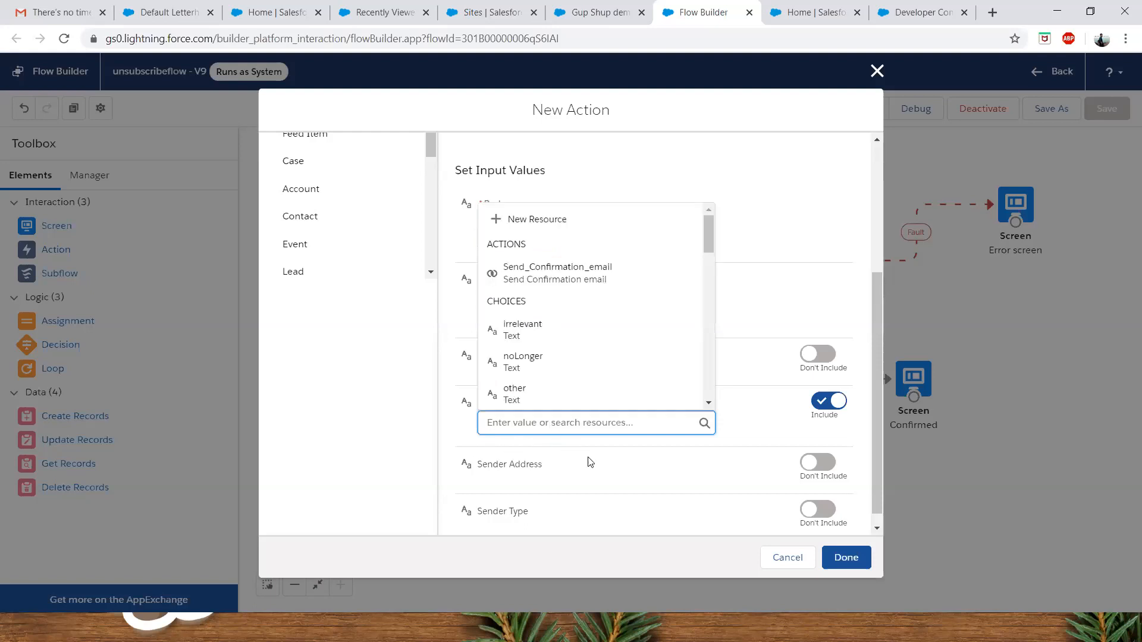
click(766, 275)
scroll(833, 524, down, 1)
scroll(793, 486, up, 4)
scroll(780, 524, down, 4)
click(775, 553)
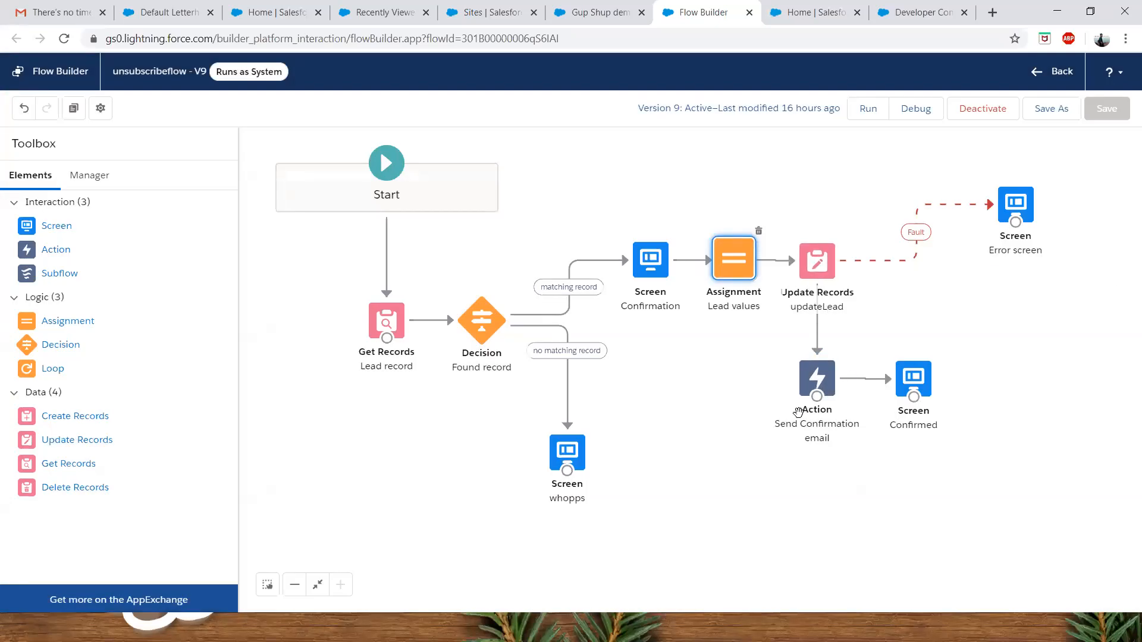
- Switch to Gmail and open the latest "Successfull Unsubscribed from CloudBot" email from the inbox
click(50, 6)
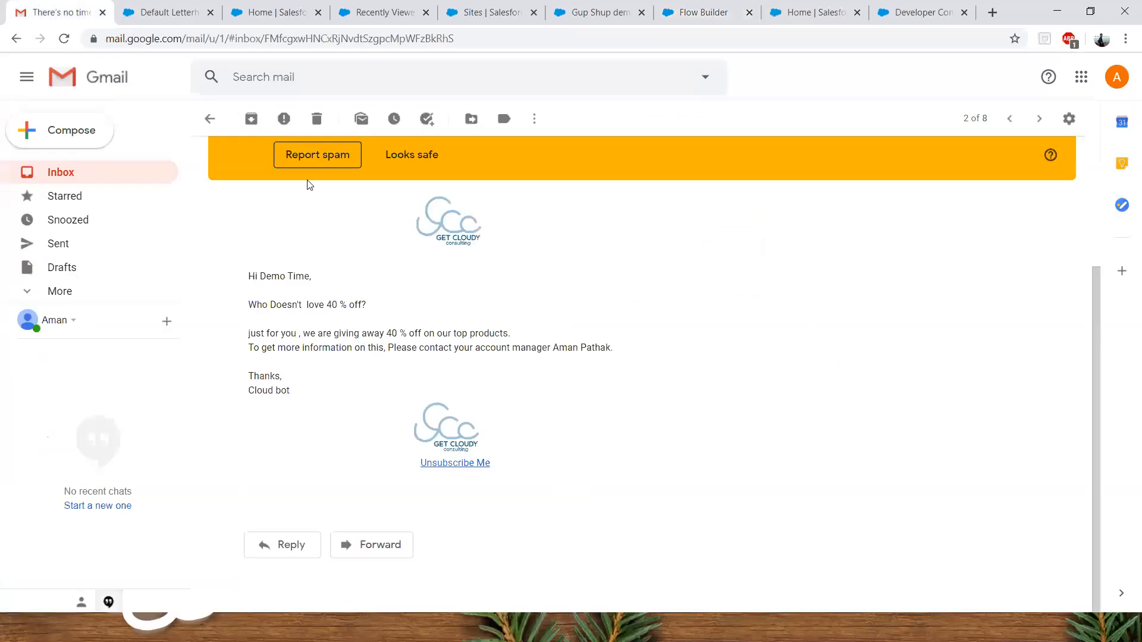
click(206, 120)
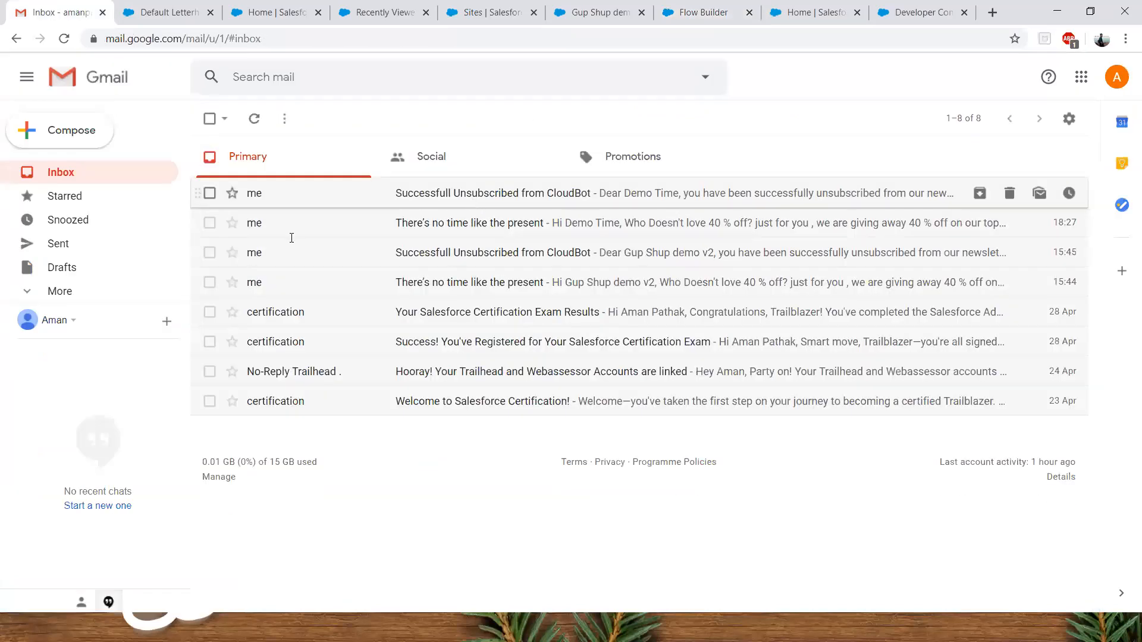
click(291, 194)
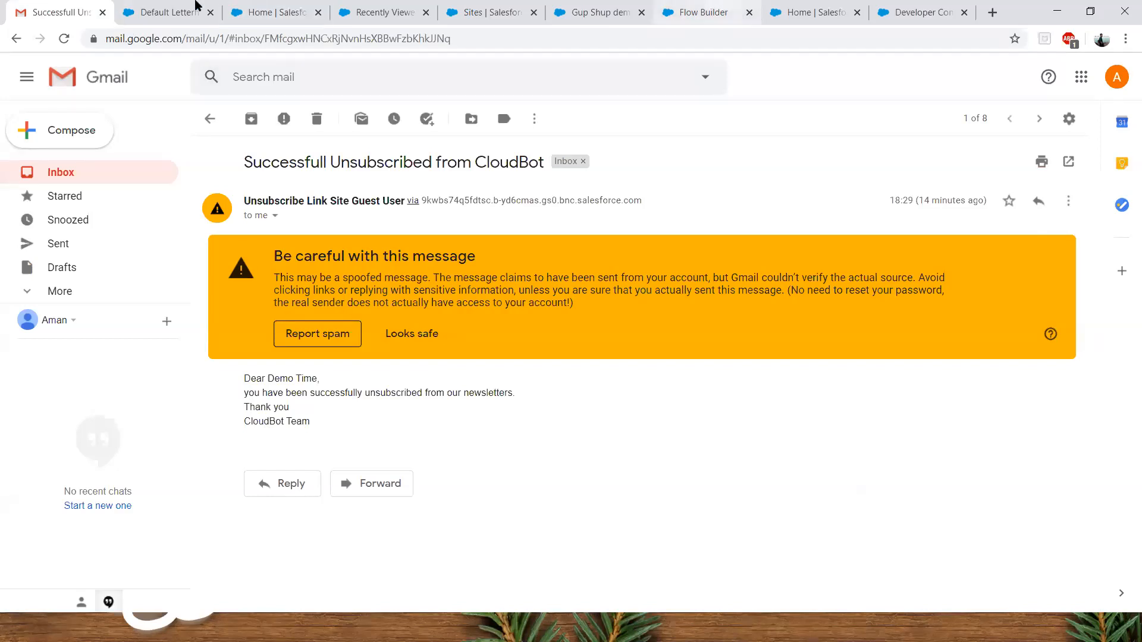
- Return to Flow Builder, search the flow's resources for "te", and clear the search
click(703, 12)
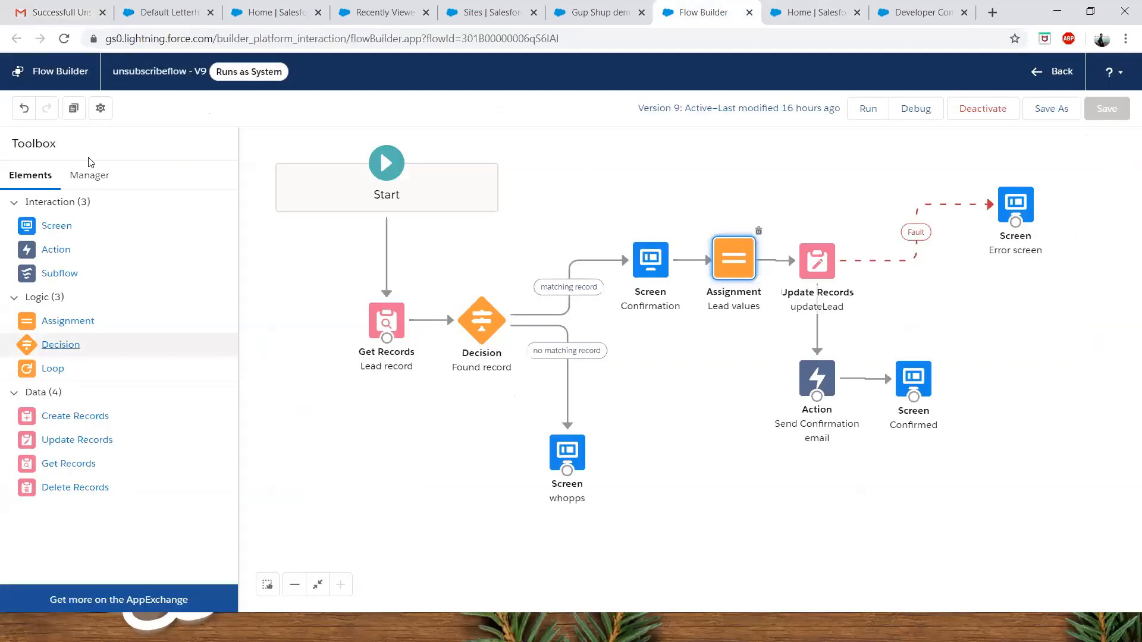
click(90, 175)
drag(59, 211, 1, 207)
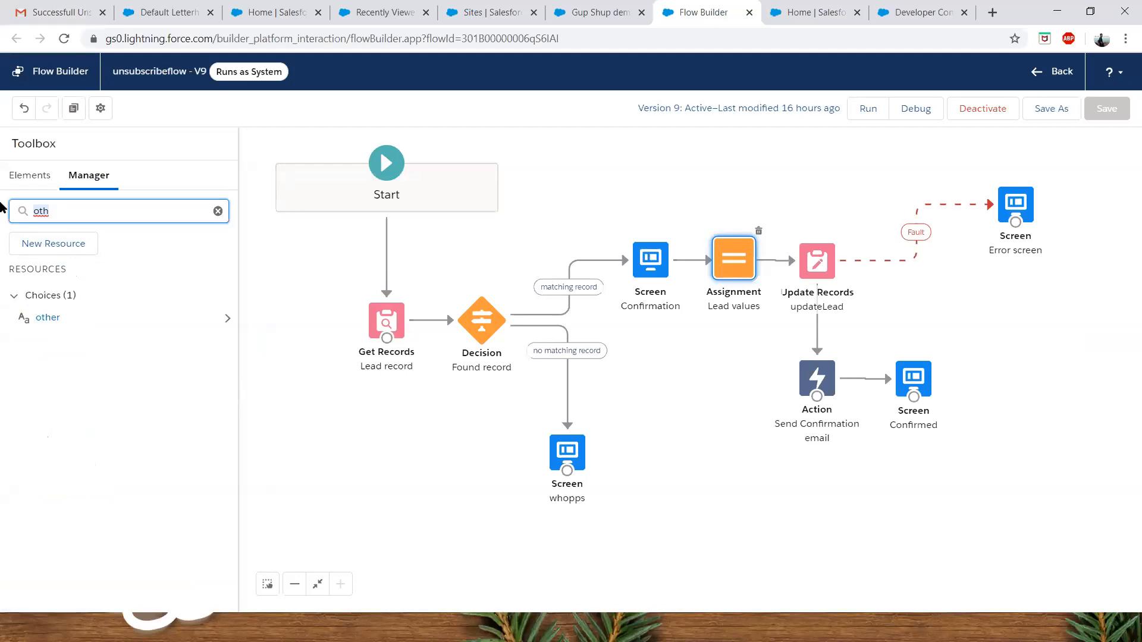
text(te)
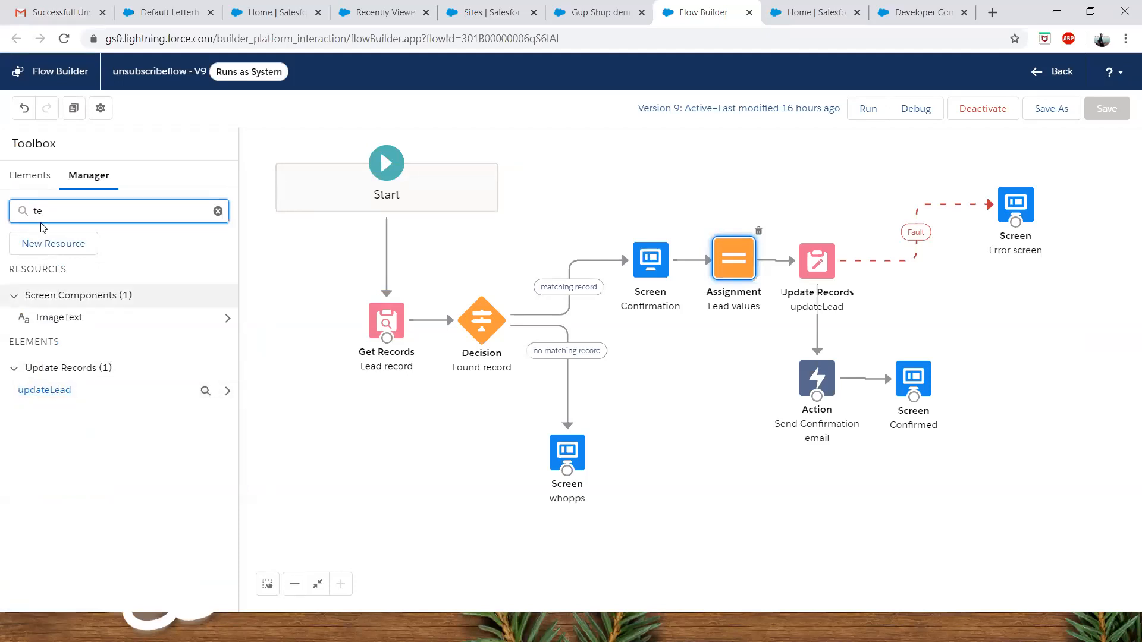
key(BackSpace)
key(BackSpace)
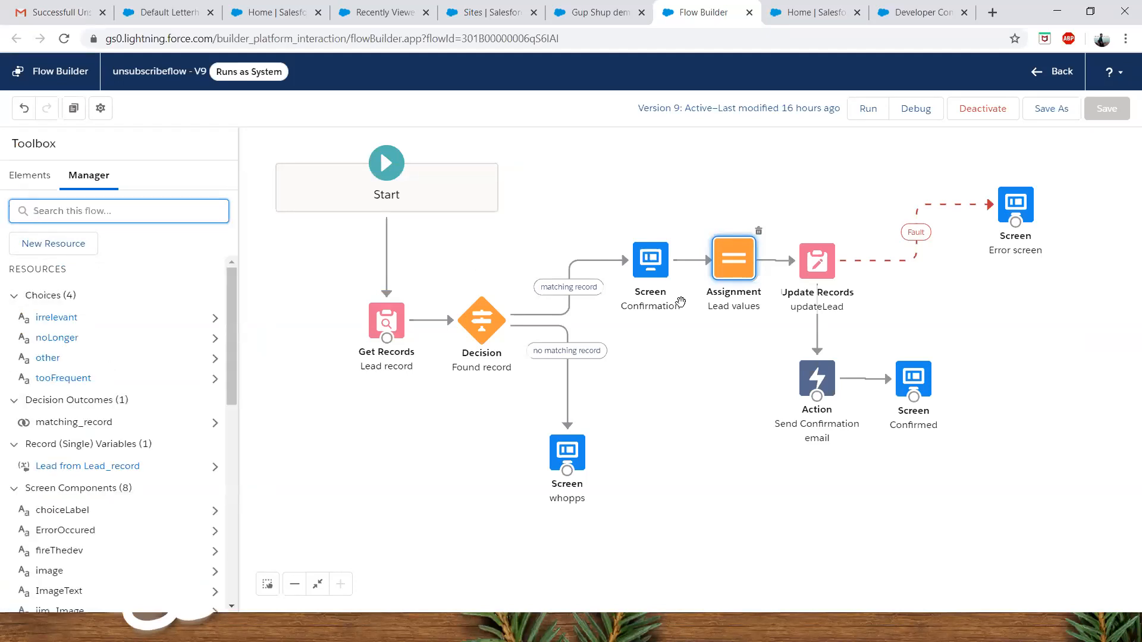
- Check which resource the Send Confirmation email action uses as its Body, and cancel without changes
click(819, 388)
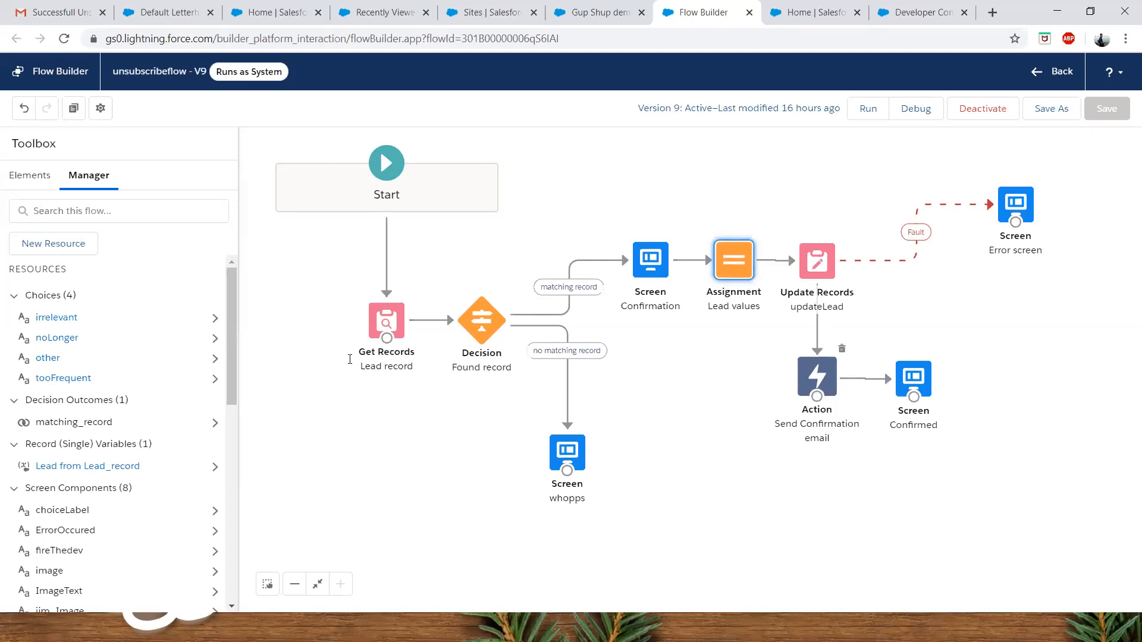
double_click(818, 383)
click(783, 565)
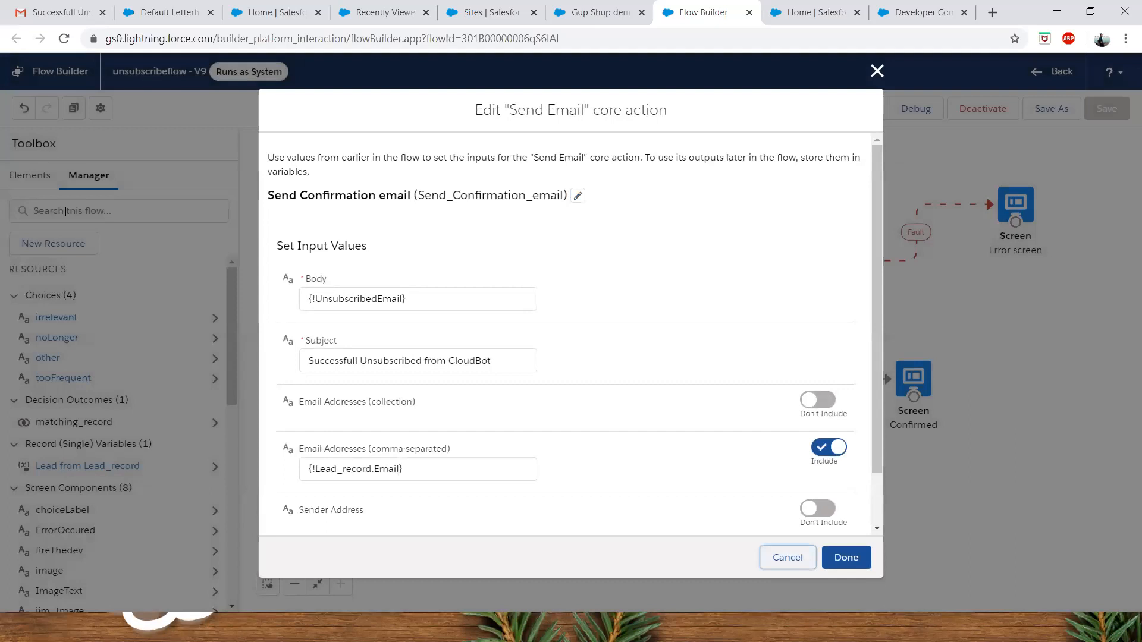
- Search the flow's resources for "uns", inspect the Lead_record.Name merge field in the UnsubscribedEmail text template, and cancel without changes
click(66, 211)
text(uns)
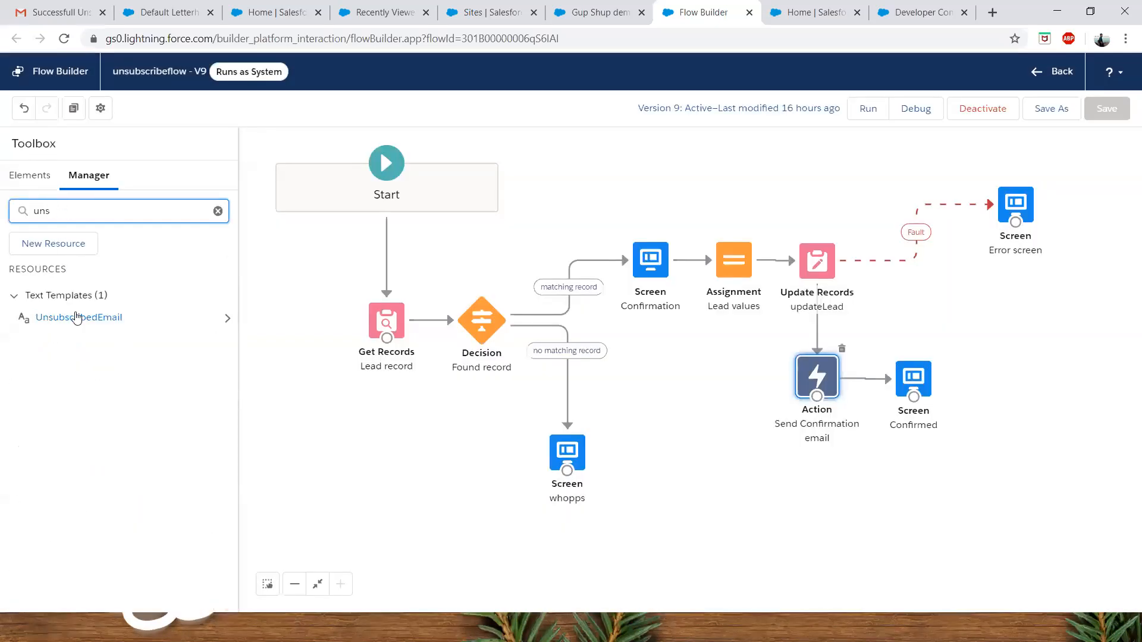
click(76, 320)
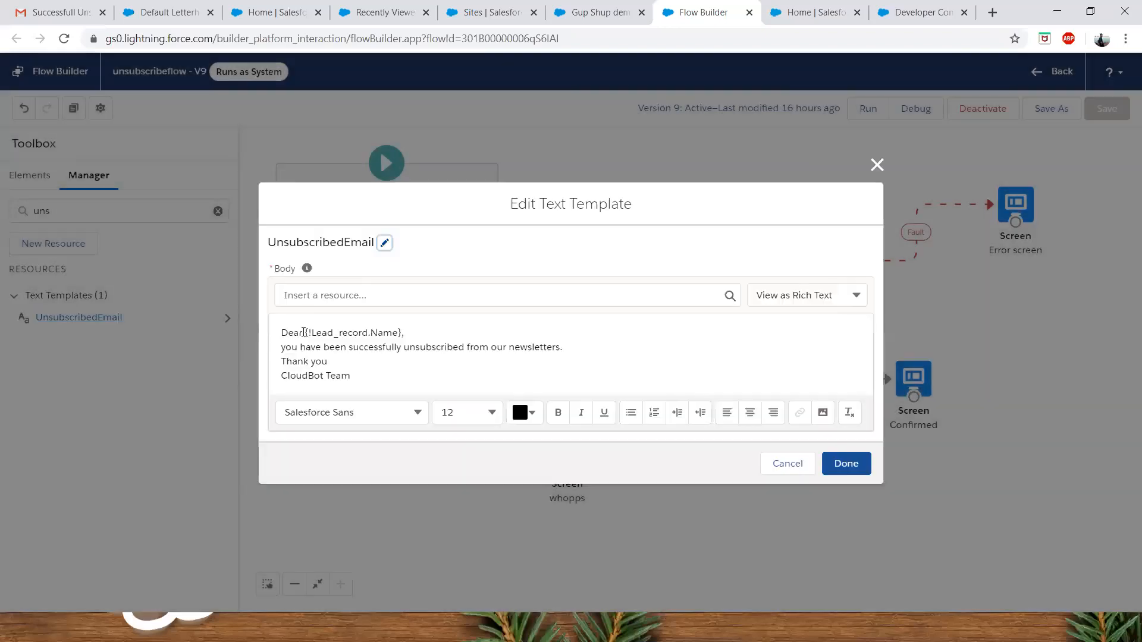
drag(359, 329, 401, 326)
click(393, 330)
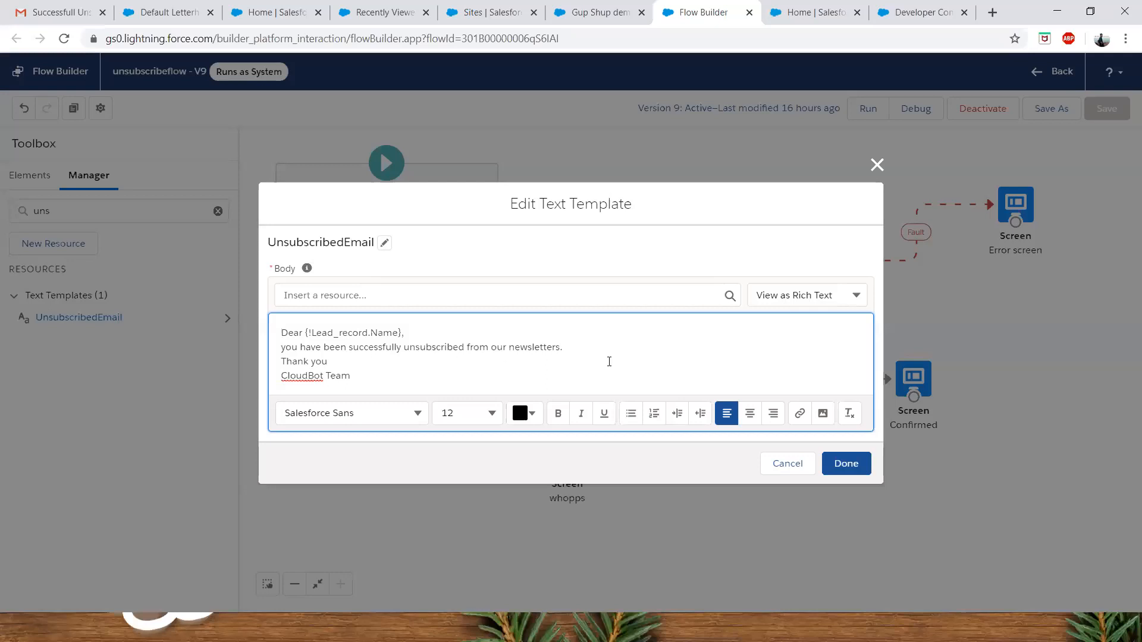
click(793, 463)
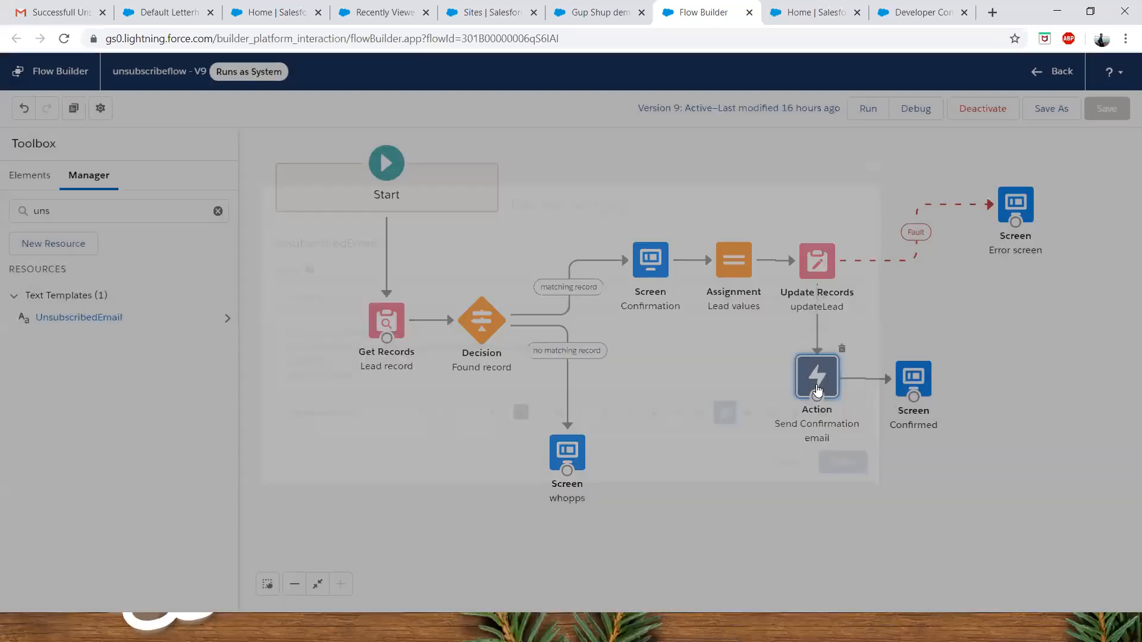
- Review the Send Confirmation email action's inputs and the Confirmed screen's content, closing both without changes
double_click(818, 389)
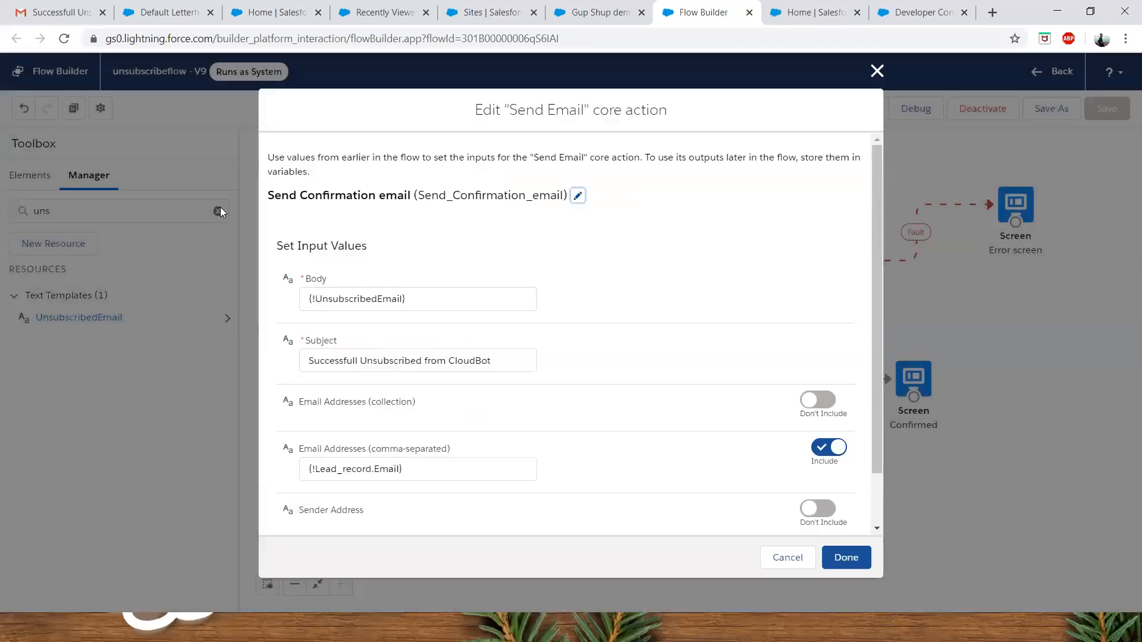
click(790, 560)
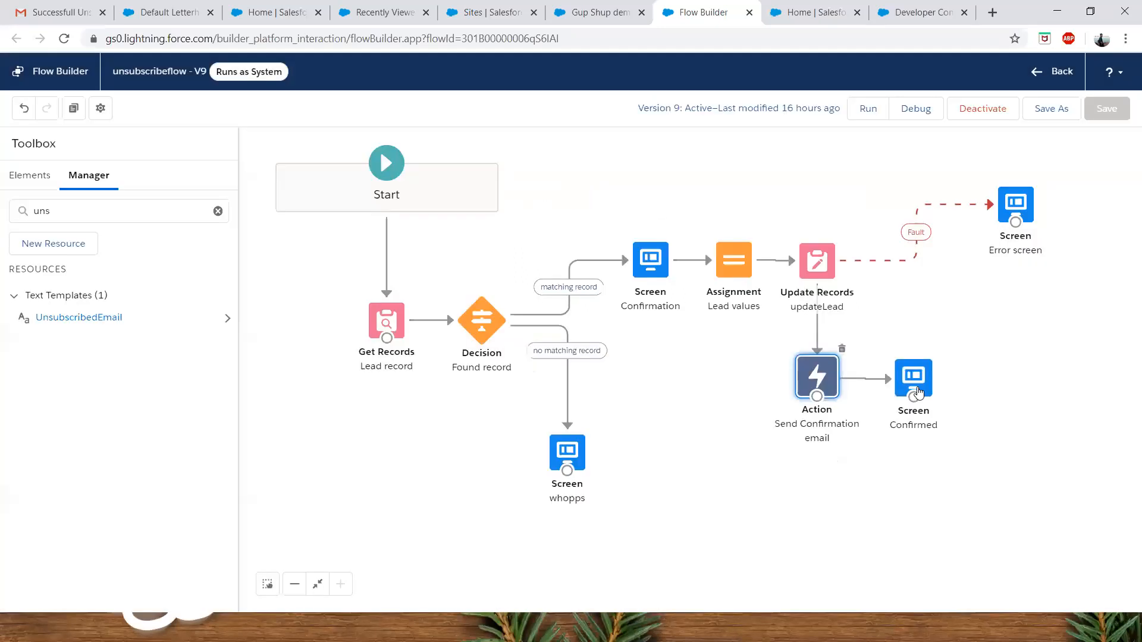
click(919, 393)
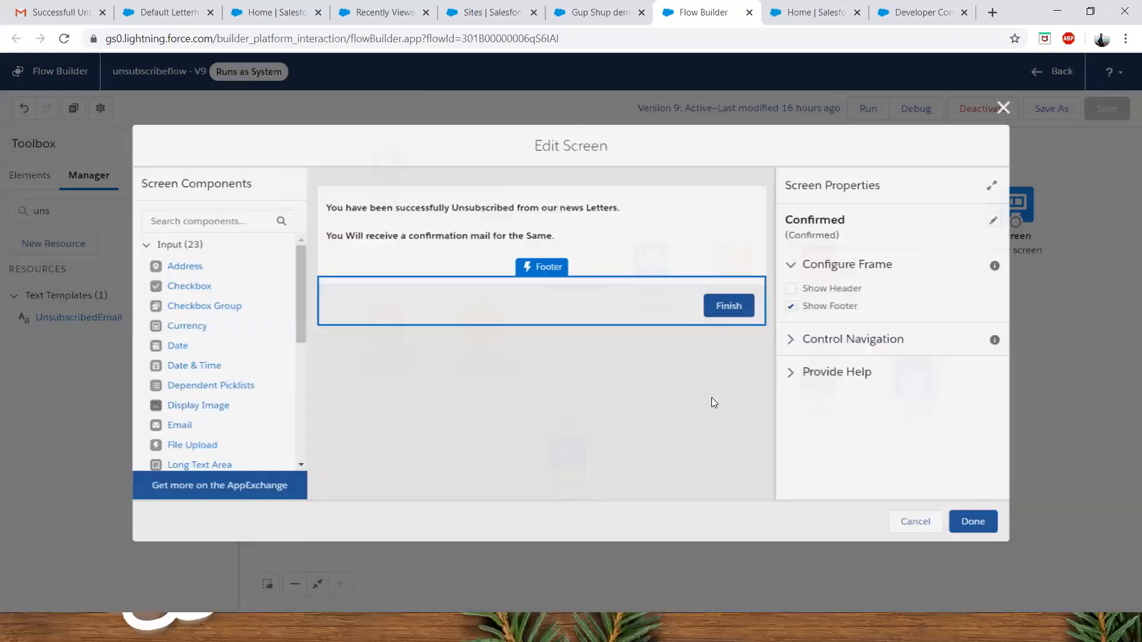
scroll(734, 495, down, 2)
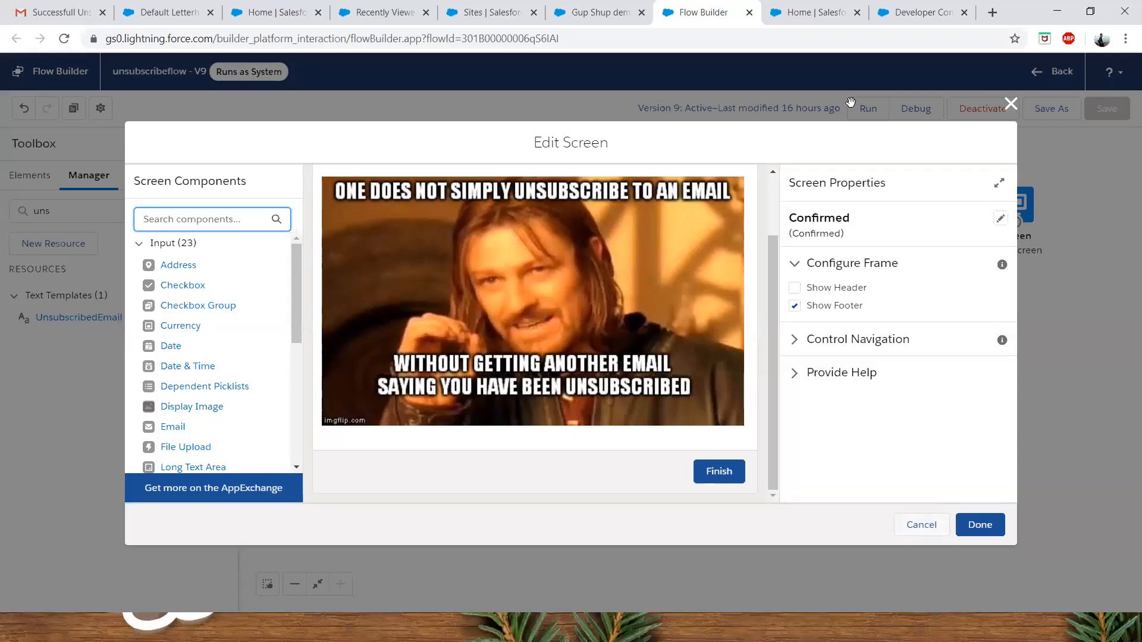
key(Escape)
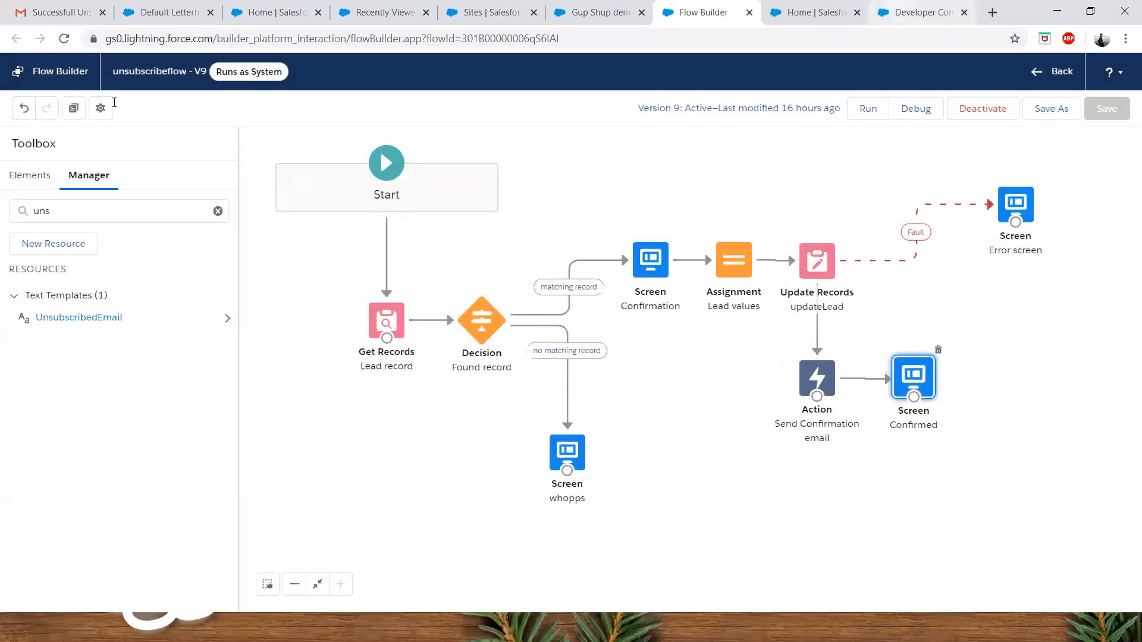
- Switch to the Developer Console and review the unsubFlow.vfp Visualforce page code
click(42, 83)
scroll(187, 368, down, 3)
scroll(178, 333, up, 3)
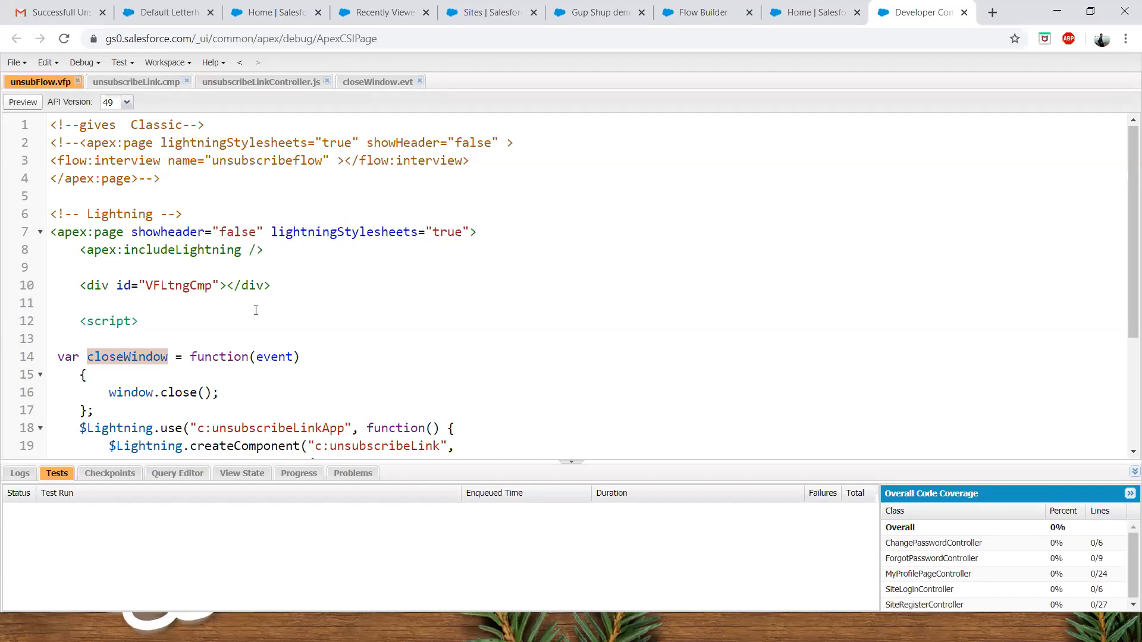
scroll(102, 334, down, 1)
scroll(143, 345, up, 1)
scroll(181, 355, down, 1)
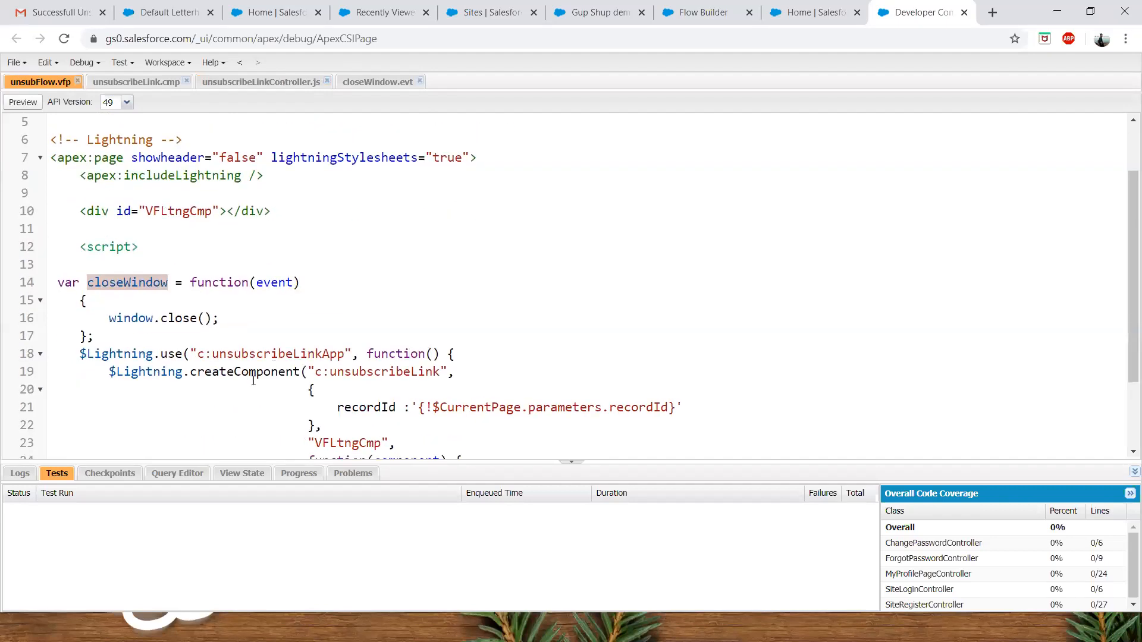
scroll(481, 138, up, 1)
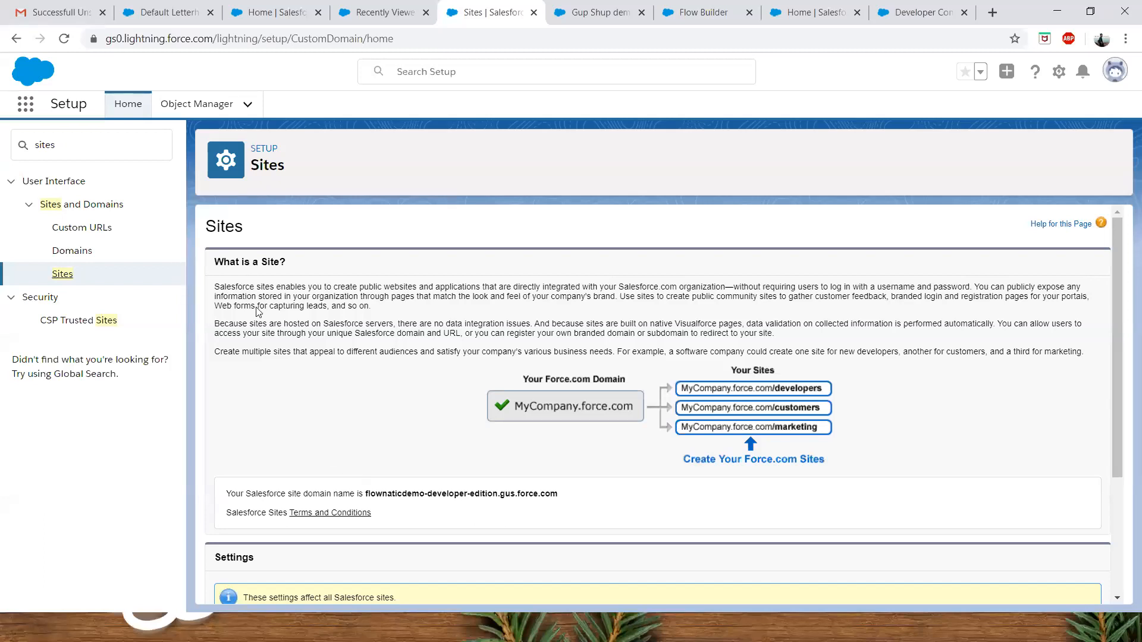
- Look over the Sites setup page and the Default Letterhead record with its Unsubscribe Me footer link
scroll(365, 408, down, 3)
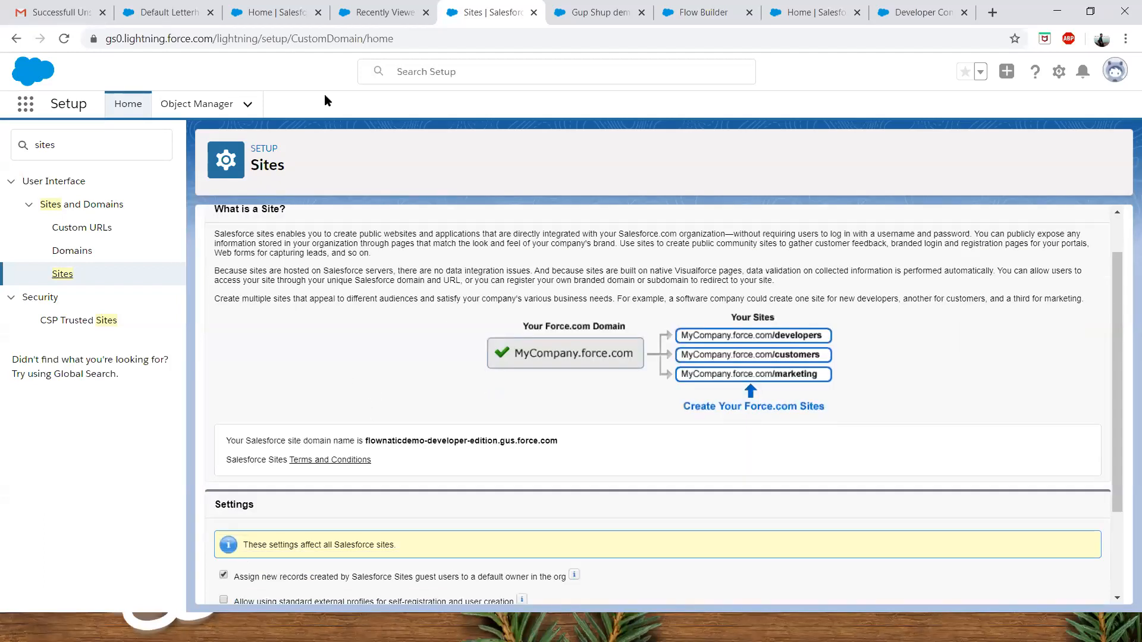
click(174, 8)
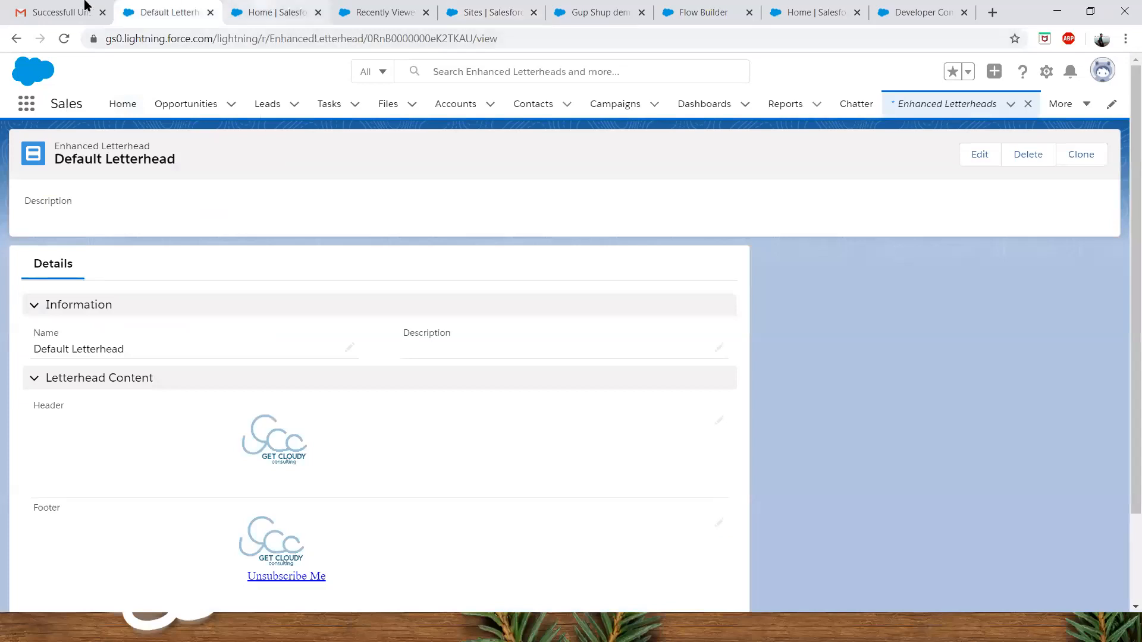
click(266, 9)
- Return to Gmail and open the latest "There's no time like the present" email from the inbox
key(ctrl+1)
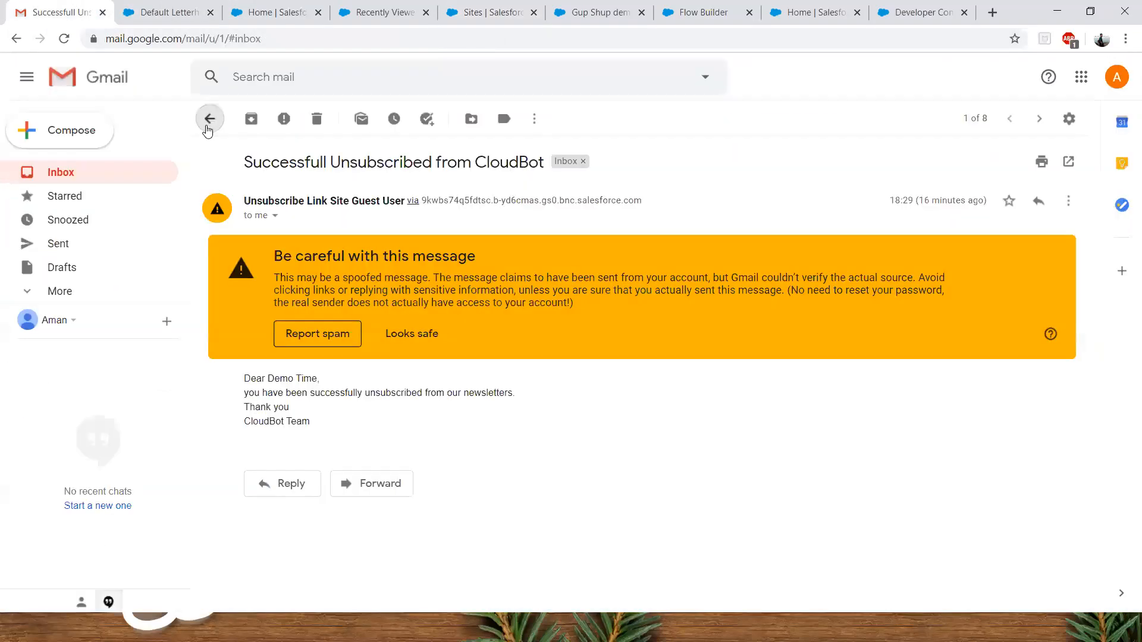
click(208, 118)
click(297, 228)
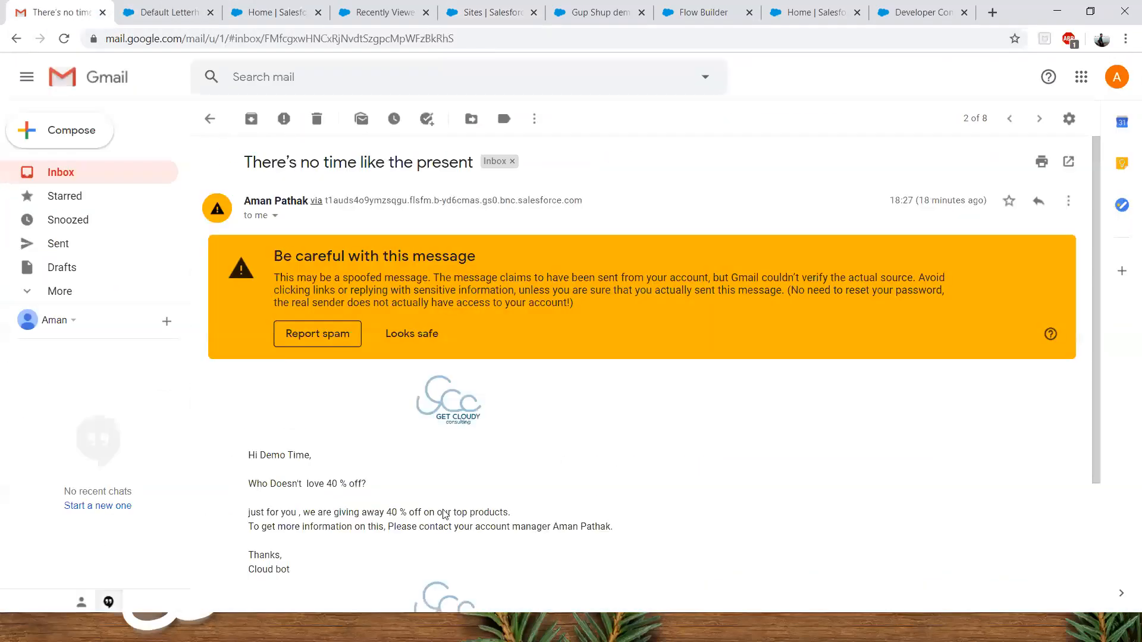
- Open the Unsubscribe Me link in the email's footer
scroll(446, 515, down, 2)
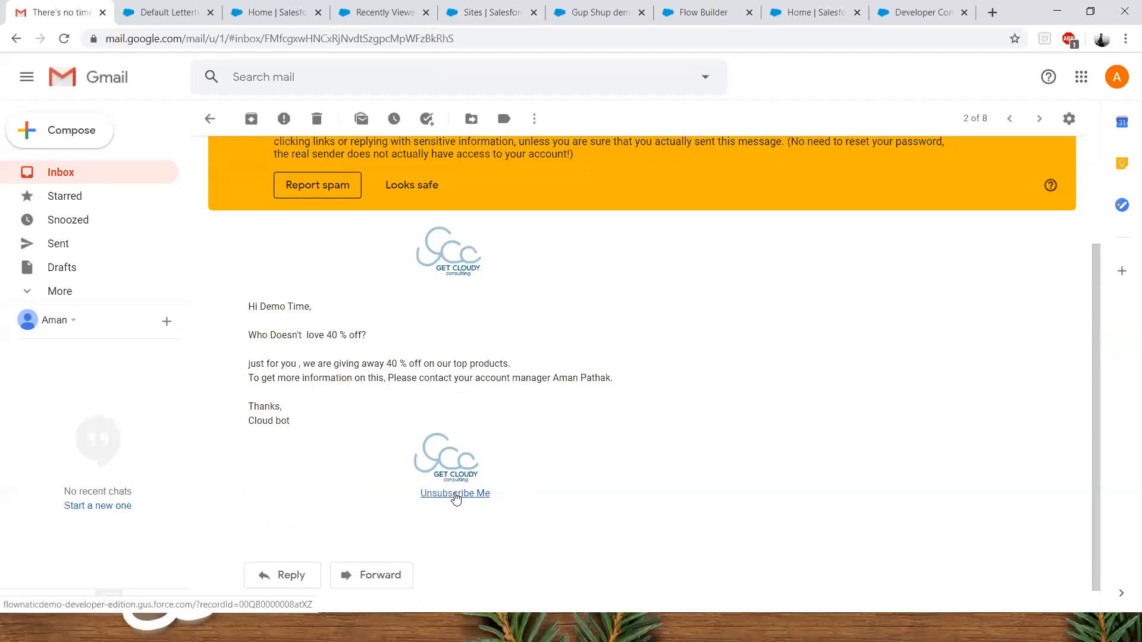
click(455, 494)
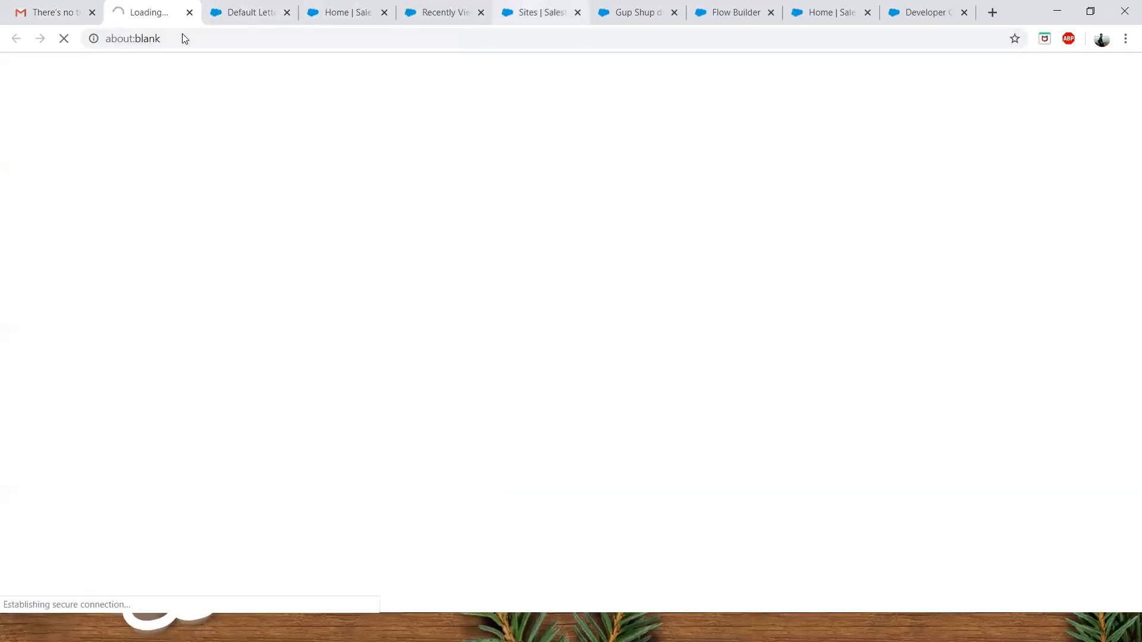
- Switch to the Sites setup page and open the details of the Unsubscribe Link site
click(537, 13)
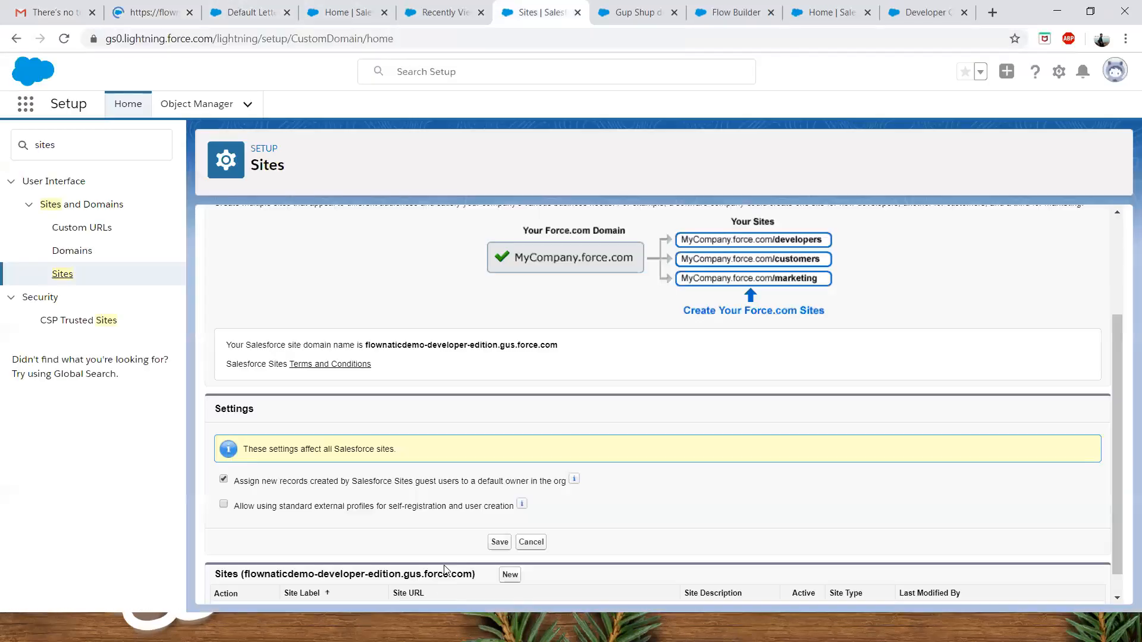
scroll(536, 589, down, 1)
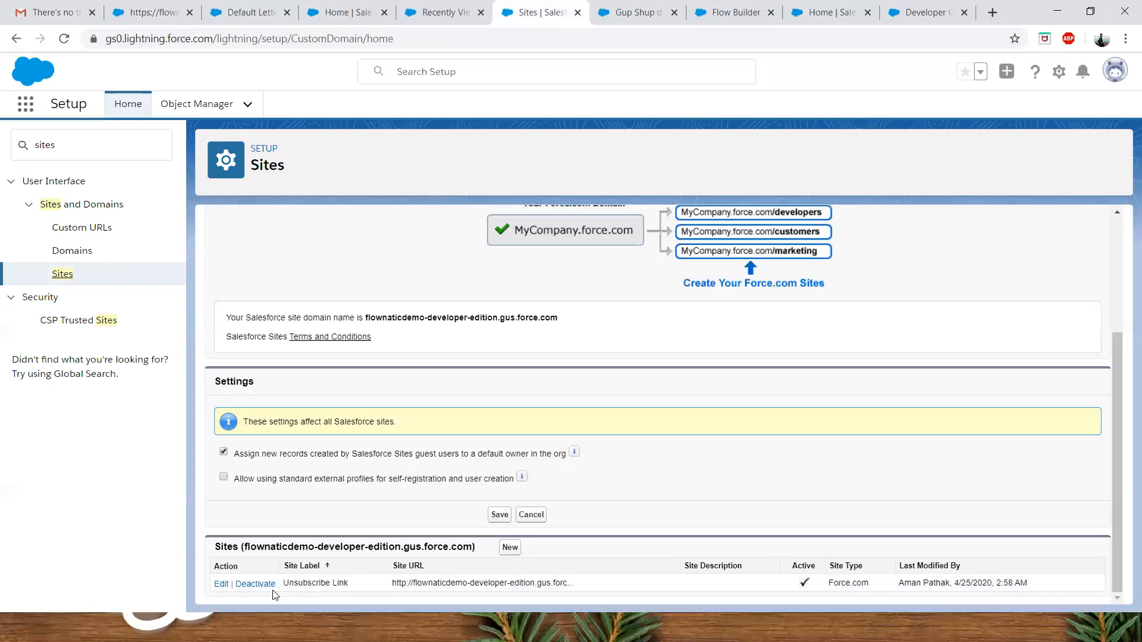
click(316, 583)
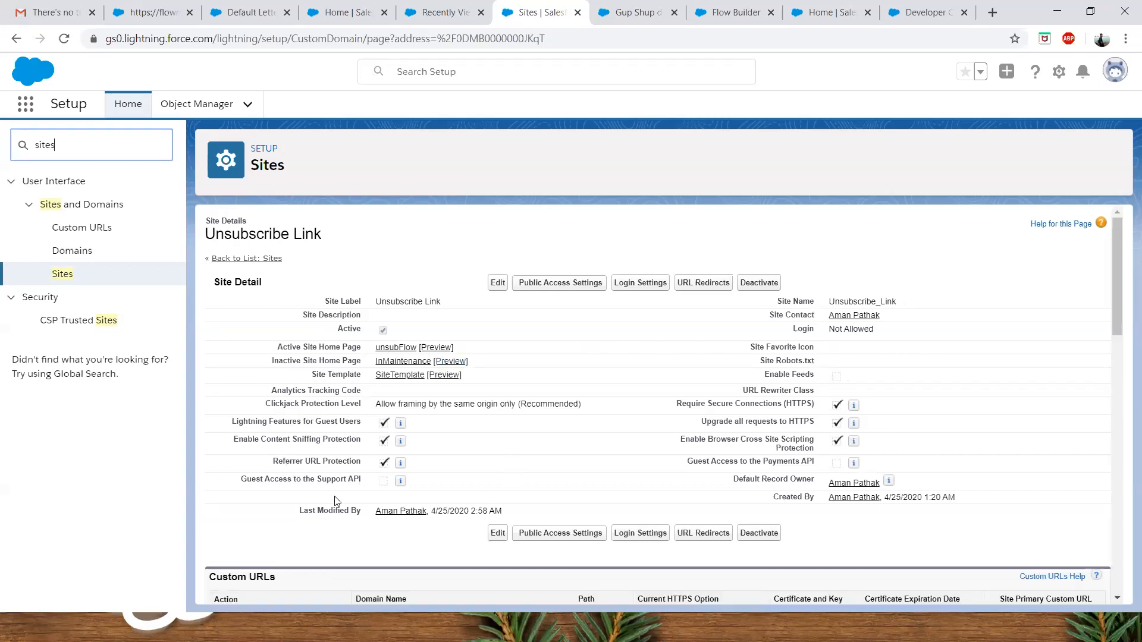
scroll(297, 523, down, 3)
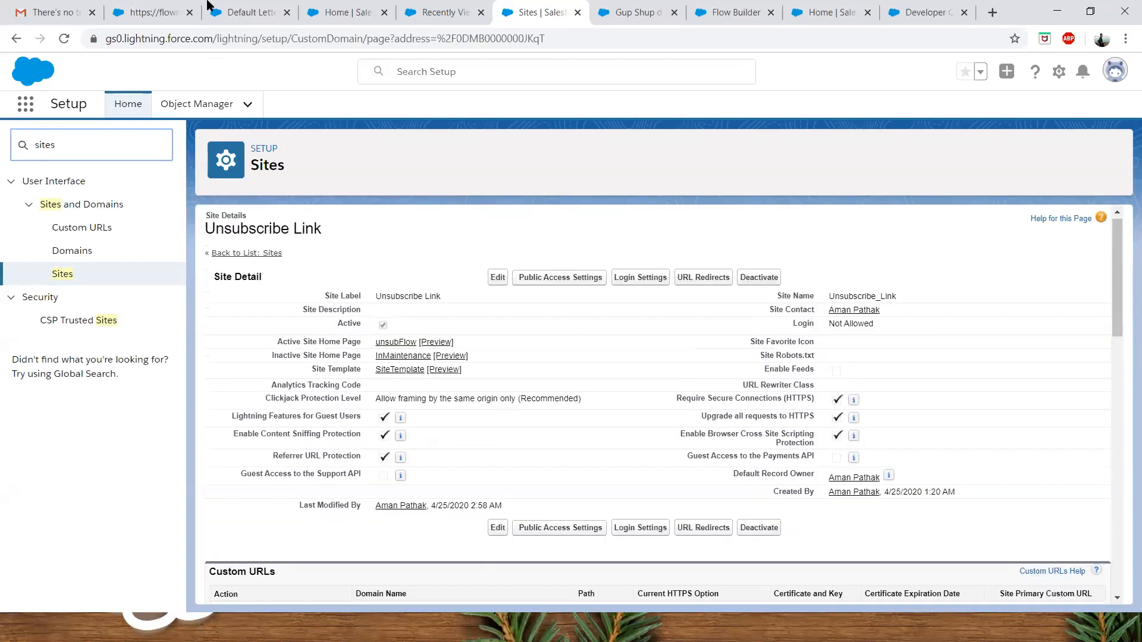
- Glance at the Default Letterhead, then open the Demo Time lead's details and check Email Opt Out, Description and Last Modified By
click(247, 9)
scroll(345, 389, down, 2)
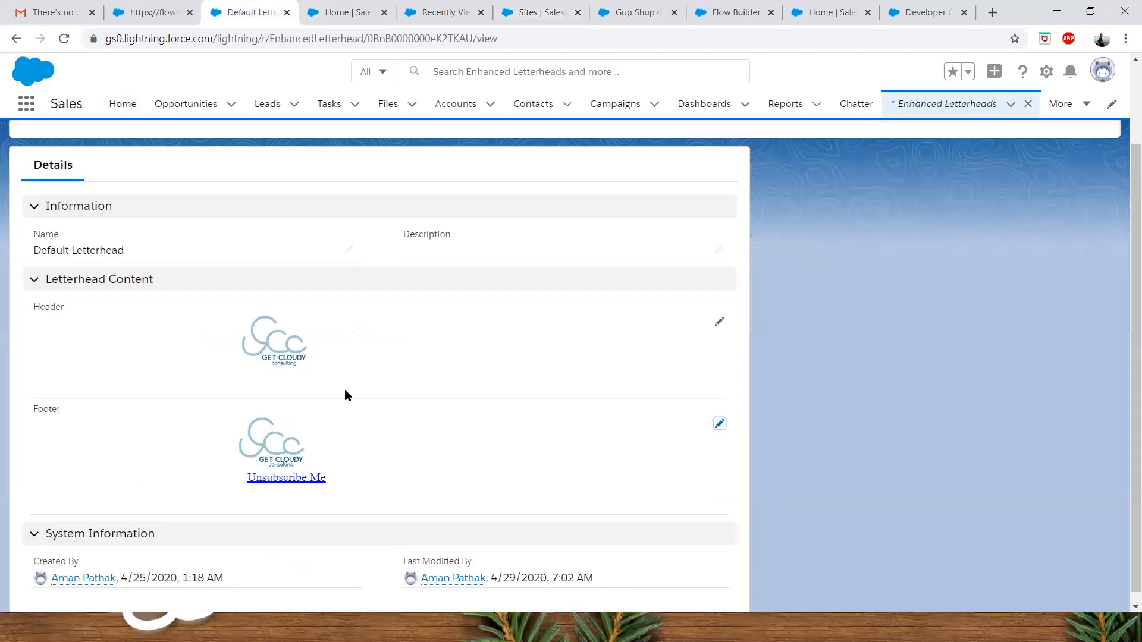
key(ctrl+Tab)
key(ctrl+Tab)
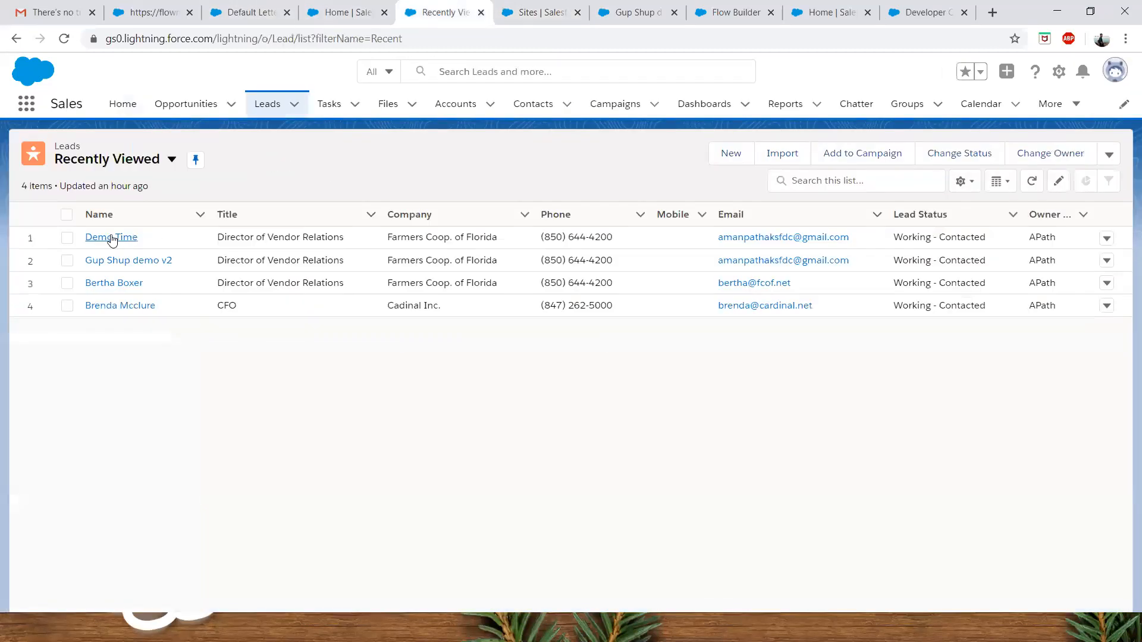
click(116, 241)
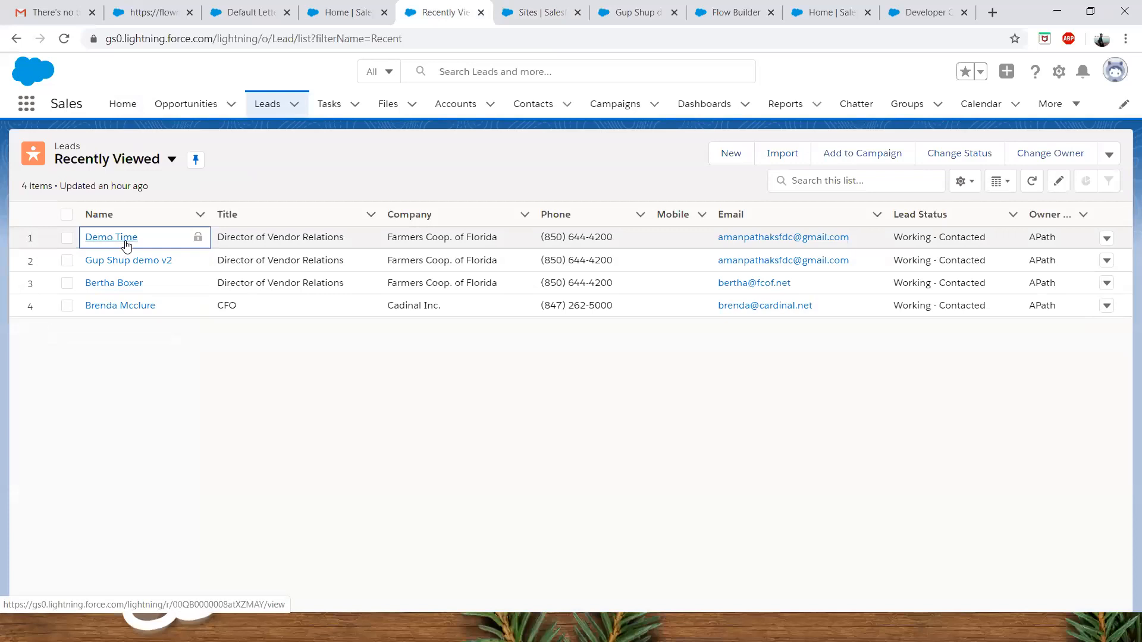
click(126, 245)
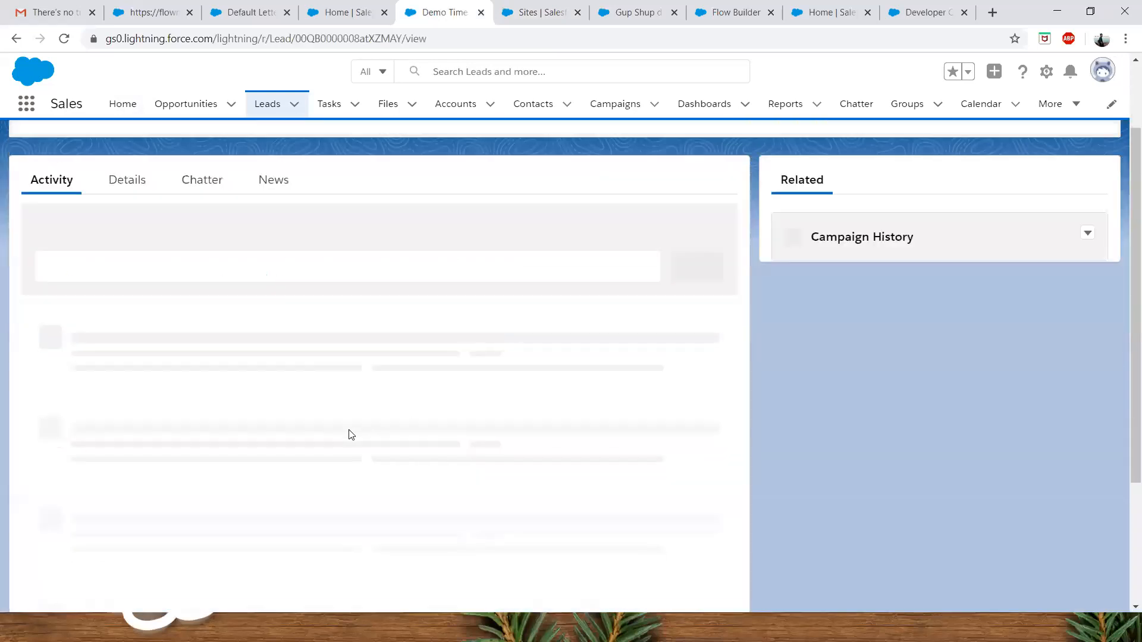
scroll(217, 416, down, 3)
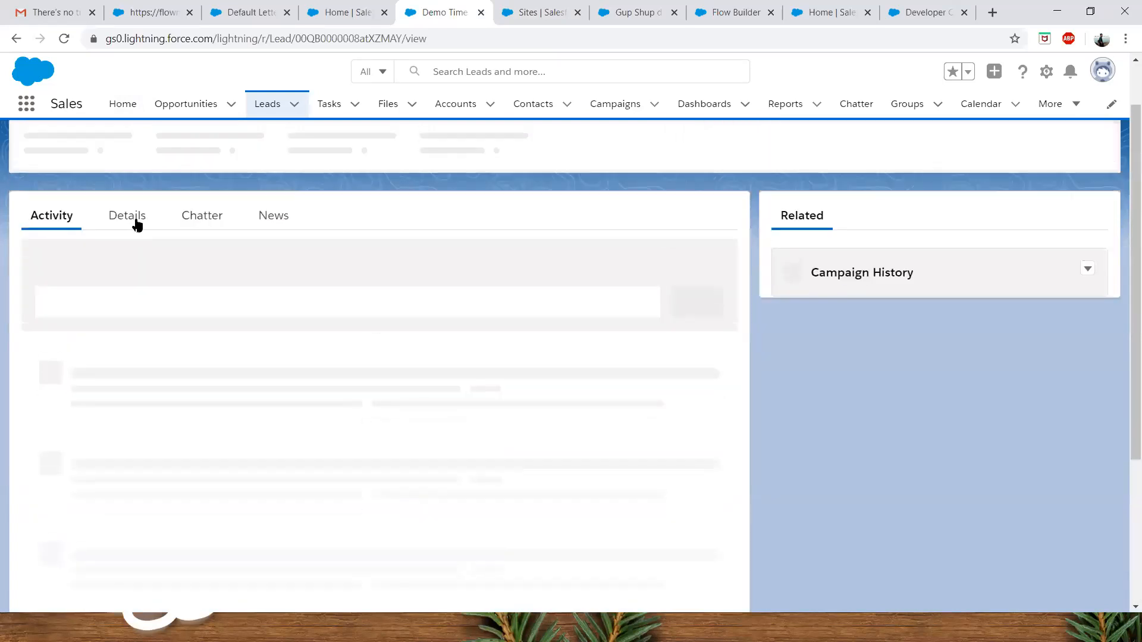
click(130, 214)
scroll(471, 369, up, 2)
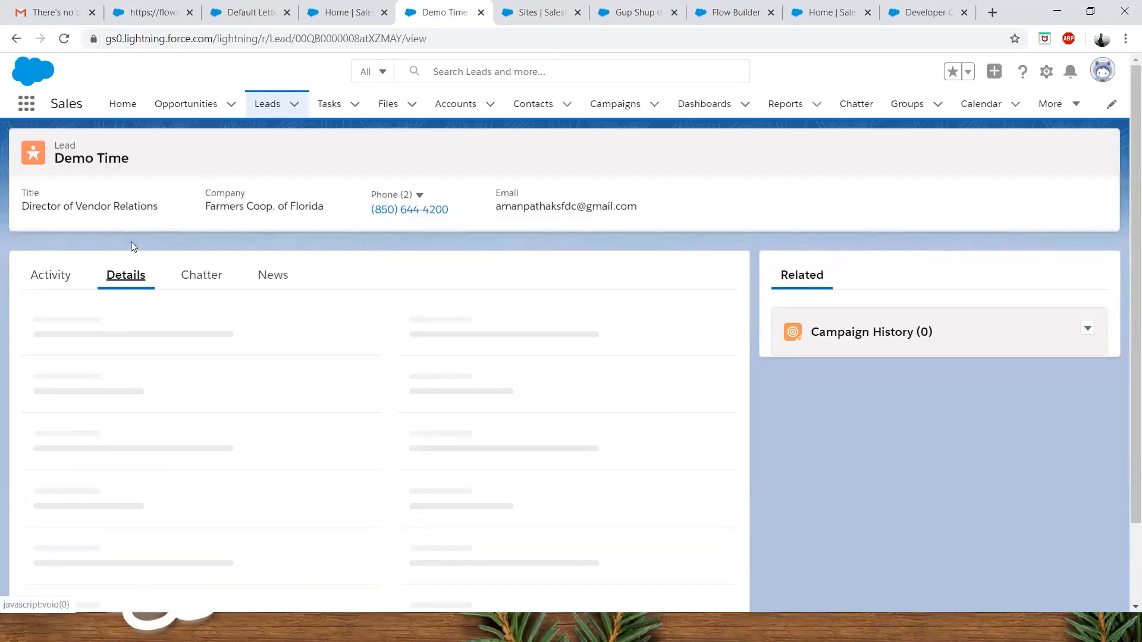
scroll(469, 362, down, 3)
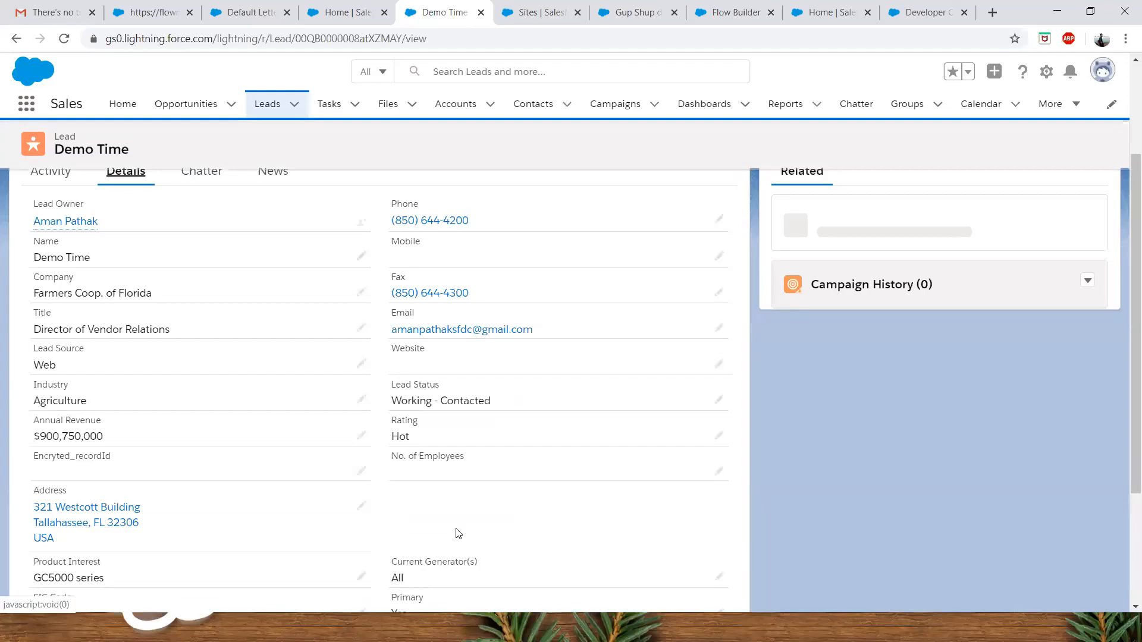
scroll(464, 524, down, 3)
mouse_move(533, 520)
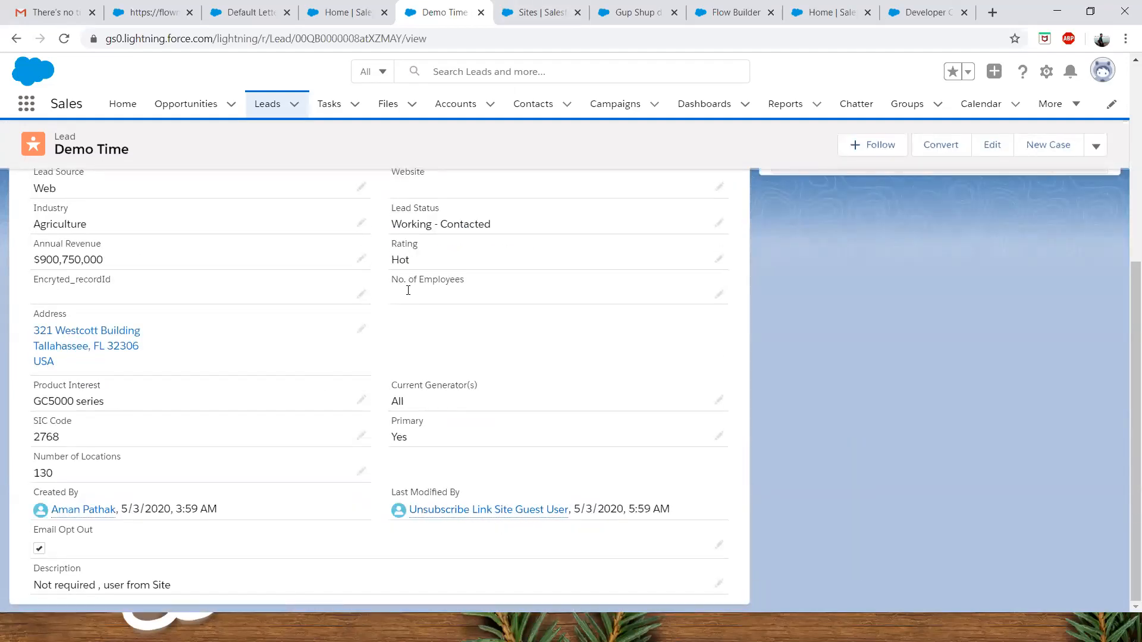
- Return to the Unsubscribe Link site, filter the Setup navigation by "user" and open the site's public access settings
click(344, 12)
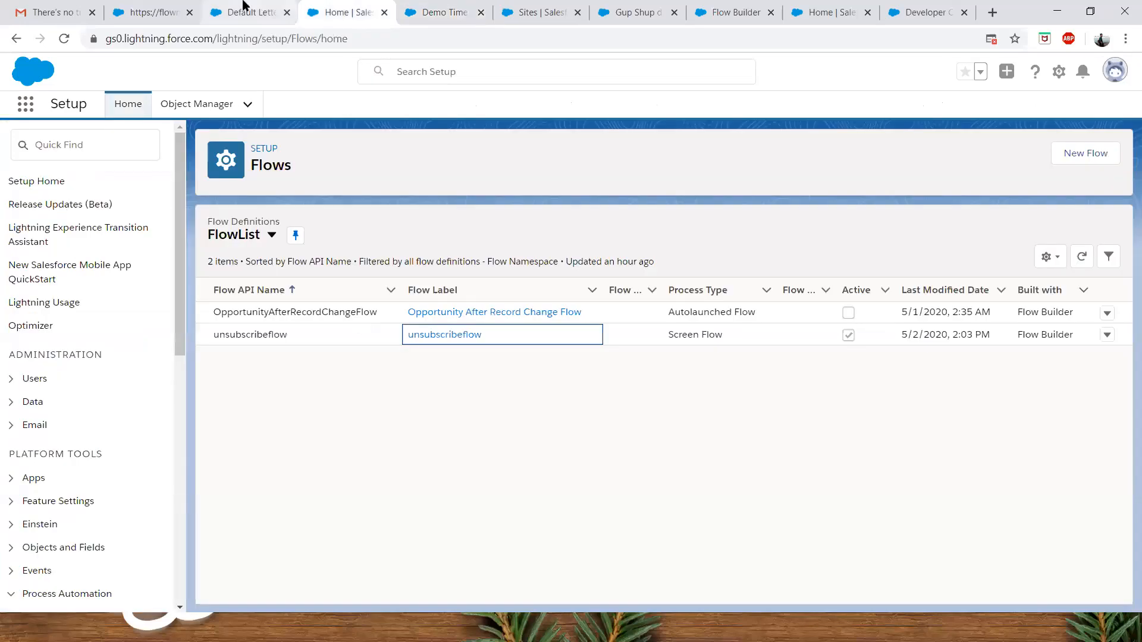
click(536, 12)
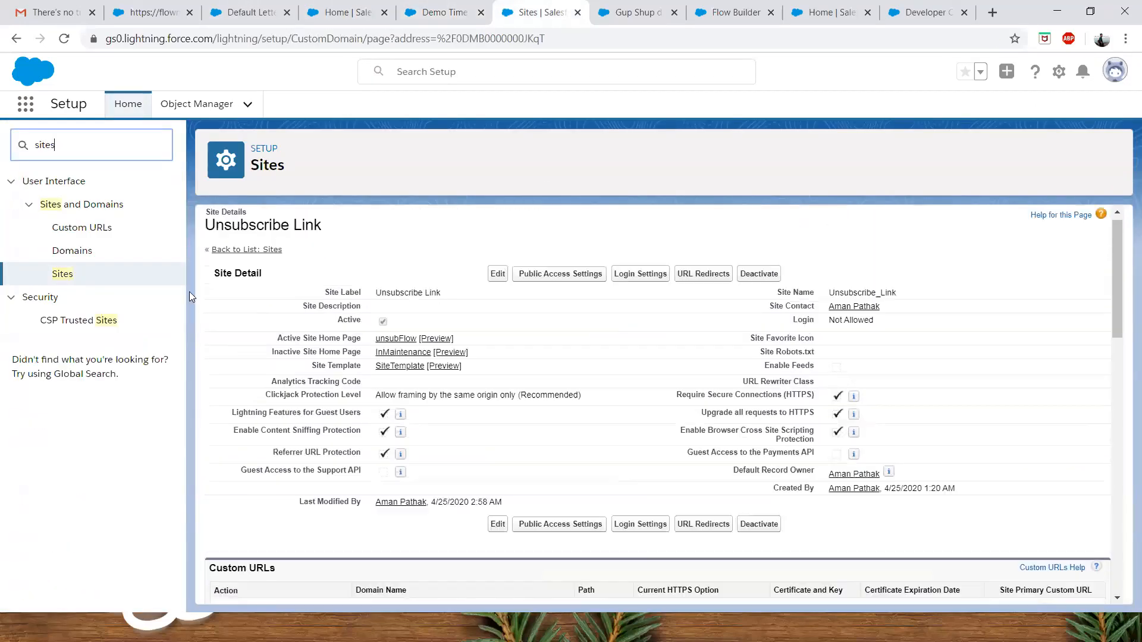
drag(58, 143, 13, 137)
text(user)
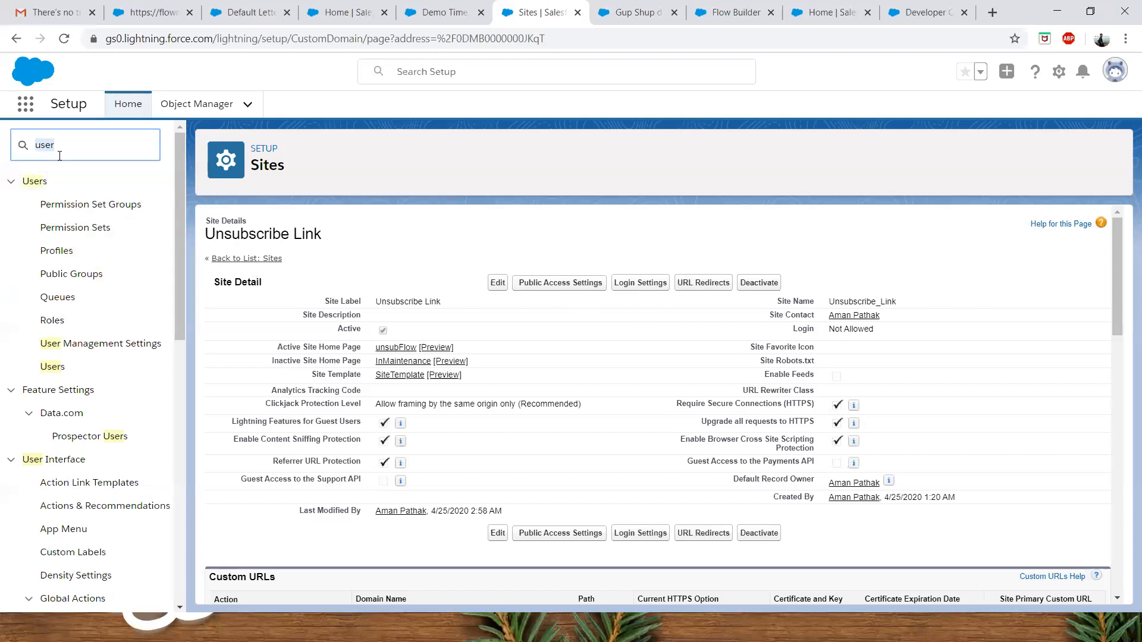
click(556, 286)
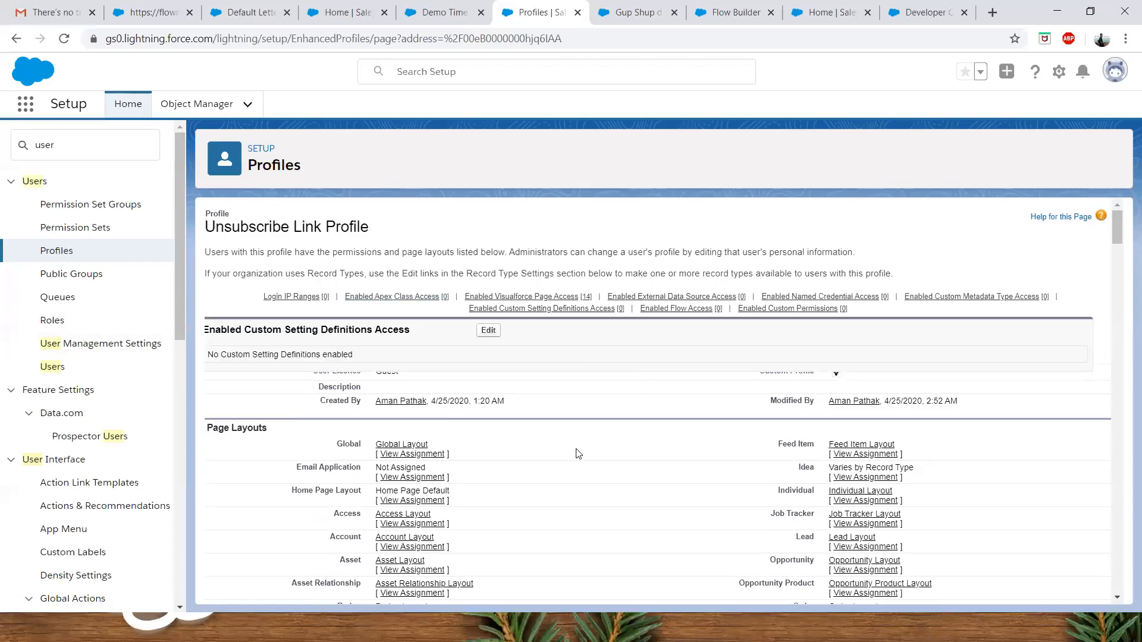
- Examine the Unsubscribe Link Profile's general user permissions and its standard object permissions for Leads
scroll(578, 454, down, 1)
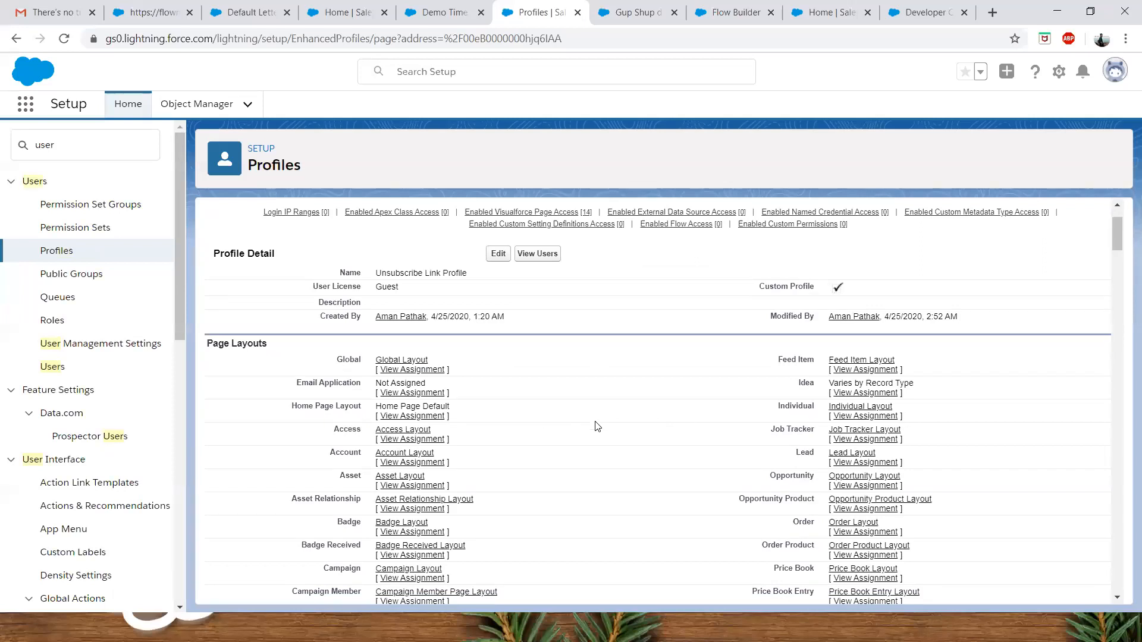
scroll(576, 428, down, 2)
scroll(733, 463, up, 3)
scroll(863, 474, down, 5)
scroll(904, 494, down, 15)
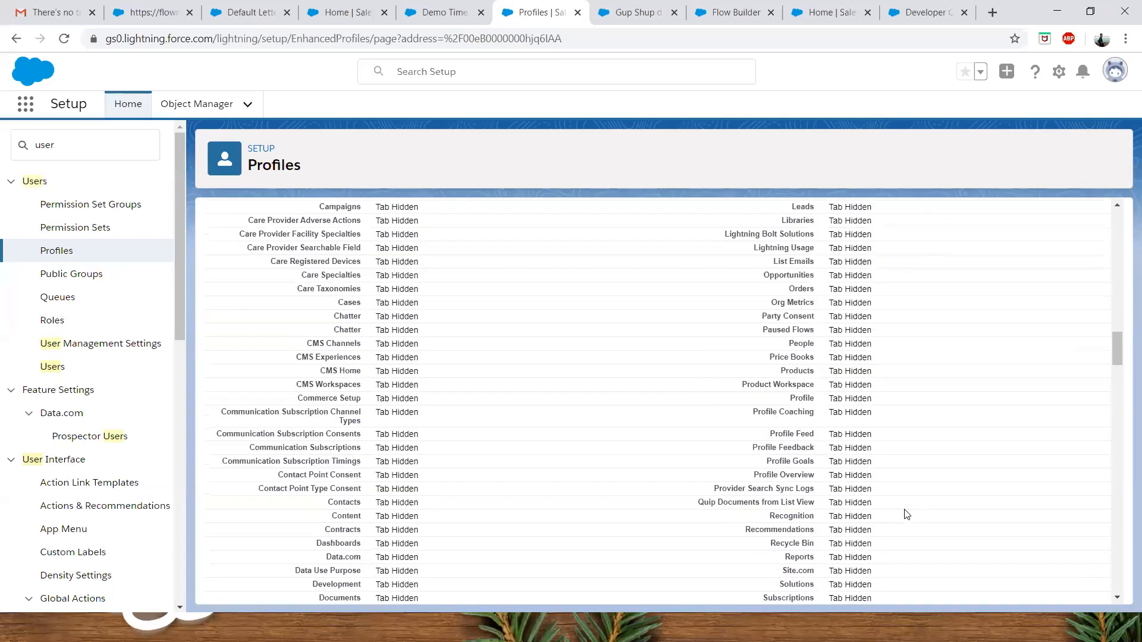
scroll(894, 494, down, 10)
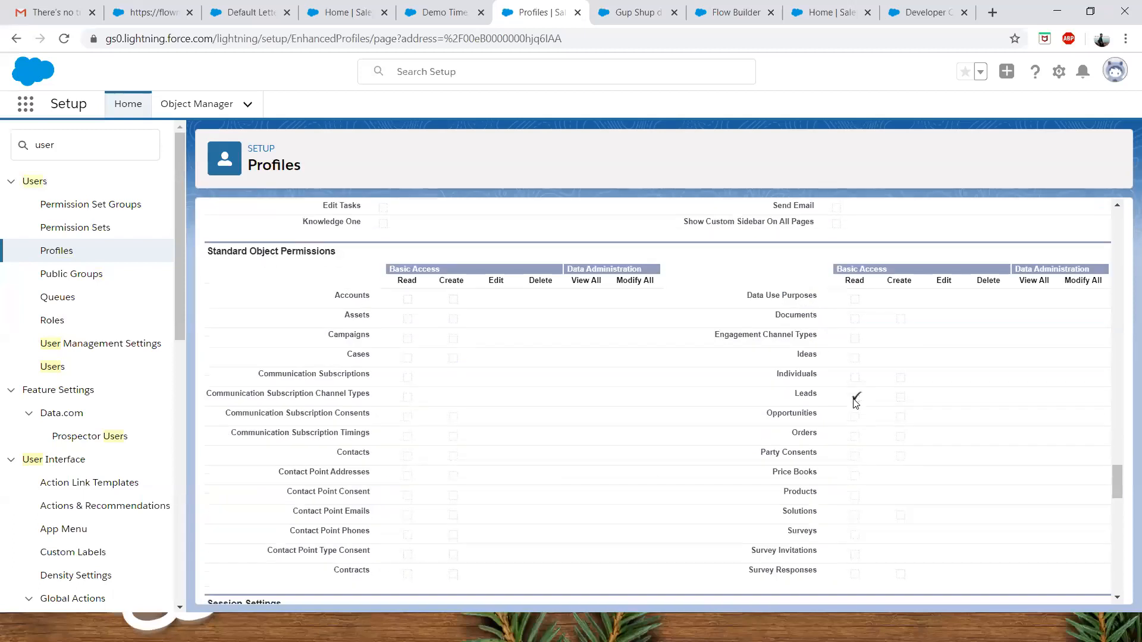
scroll(847, 497, up, 4)
scroll(837, 426, down, 4)
scroll(367, 361, up, 2)
scroll(589, 473, up, 5)
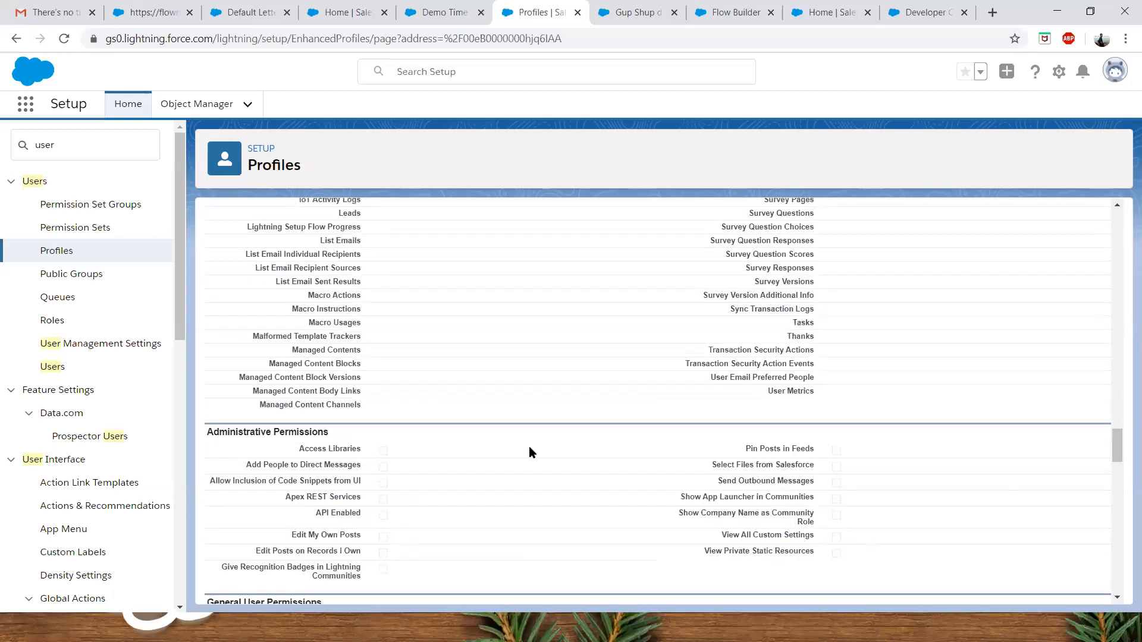
scroll(541, 448, up, 3)
scroll(879, 506, down, 6)
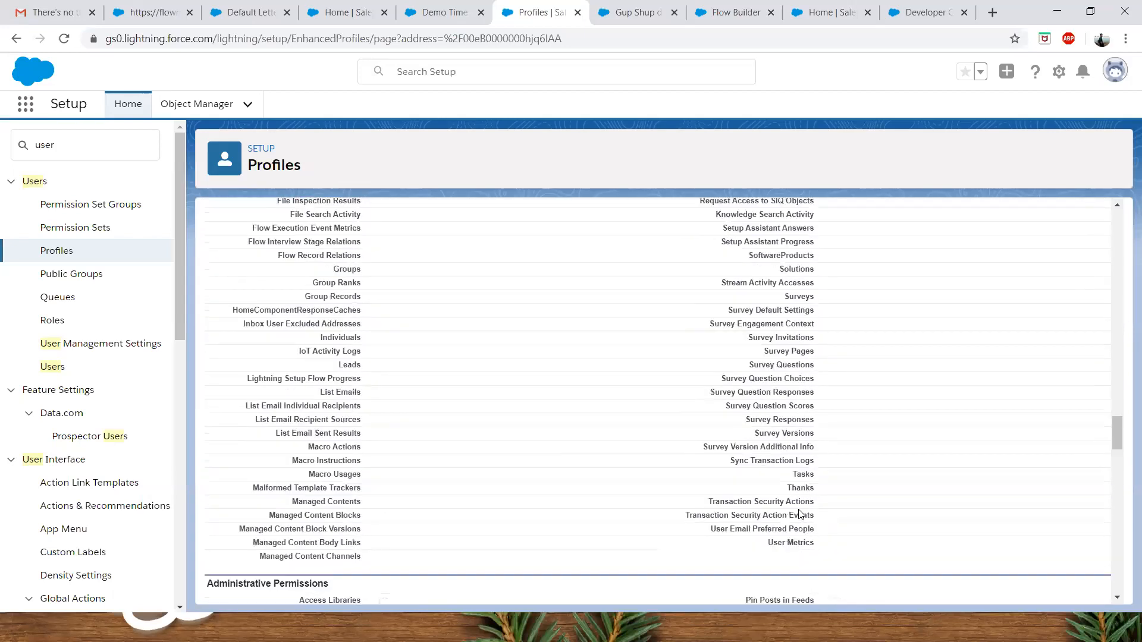
scroll(879, 506, down, 3)
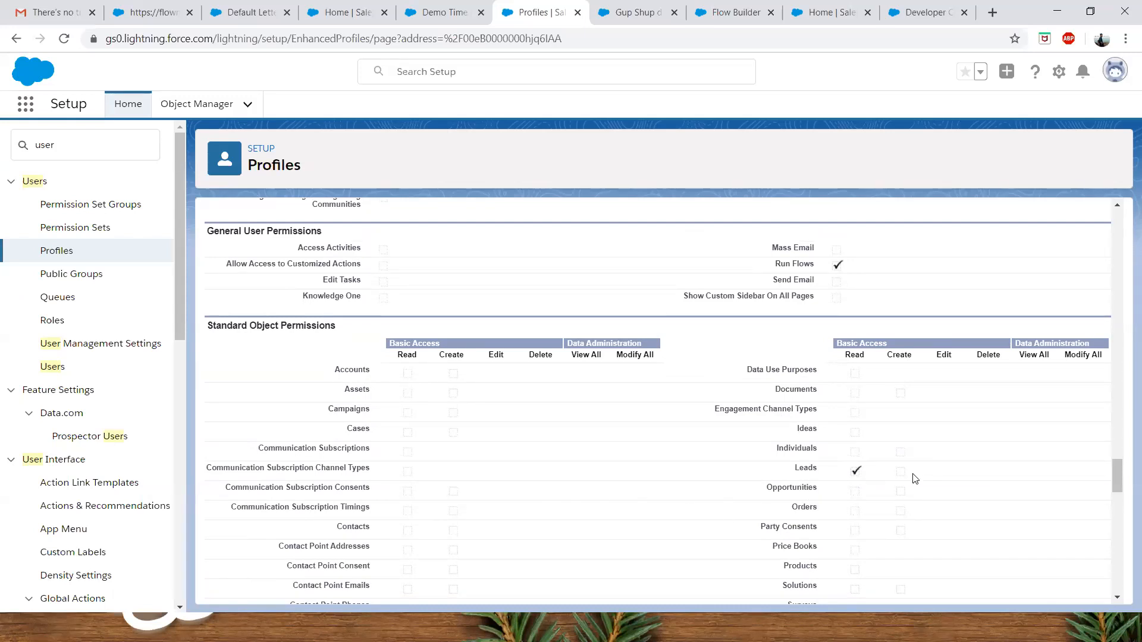
- Open the list of users assigned to the Unsubscribe Link Profile
scroll(609, 458, up, 10)
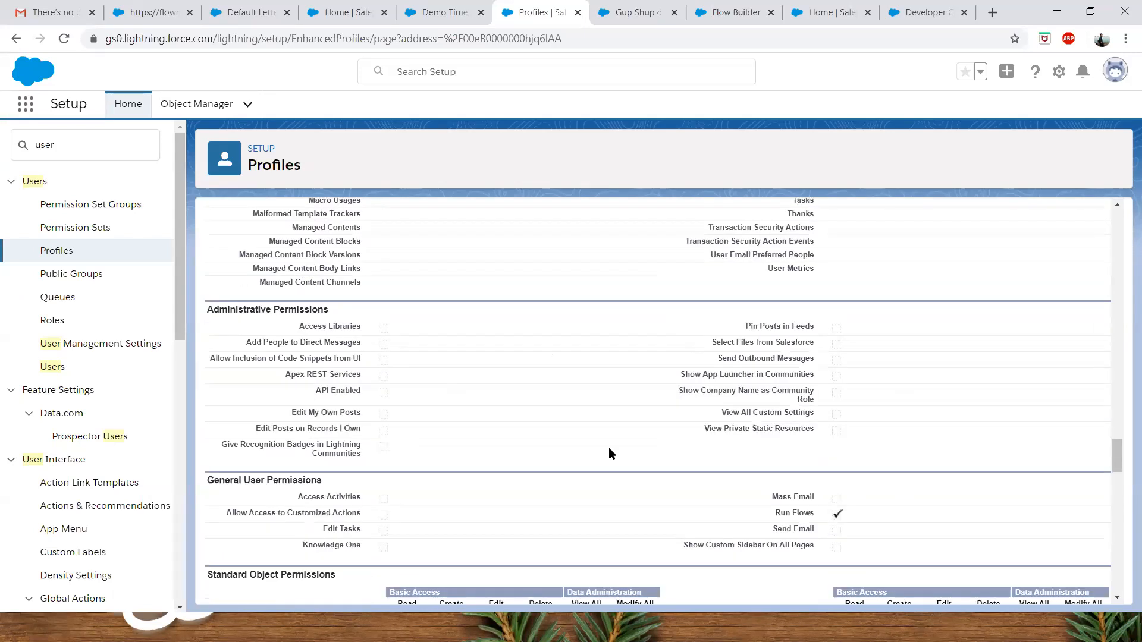
scroll(565, 463, up, 10)
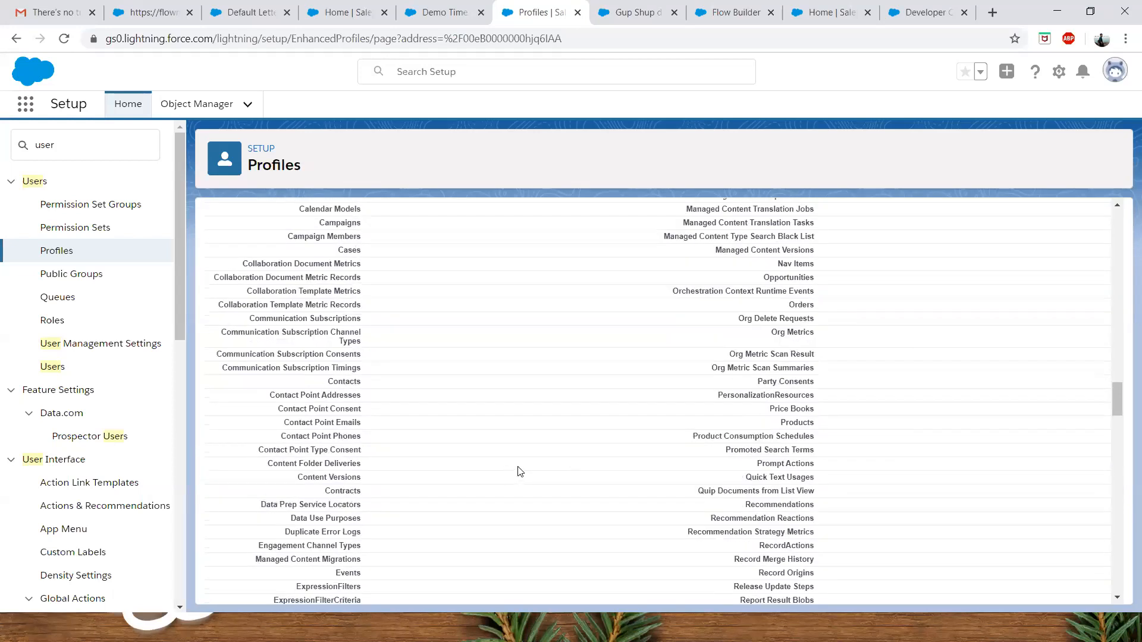
scroll(505, 480, up, 10)
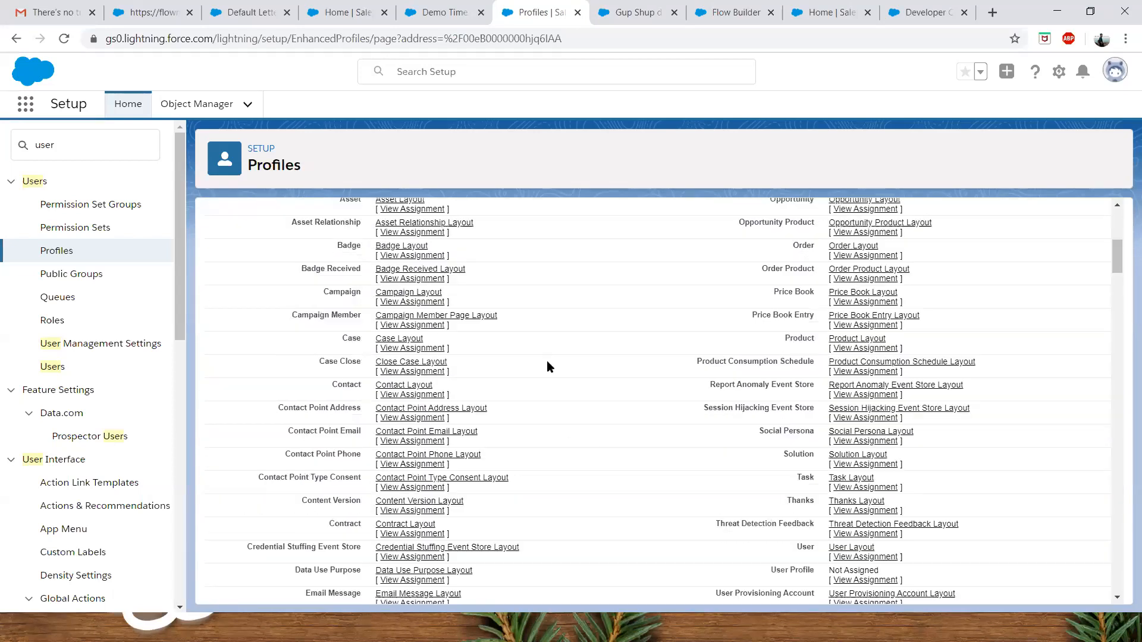
click(538, 339)
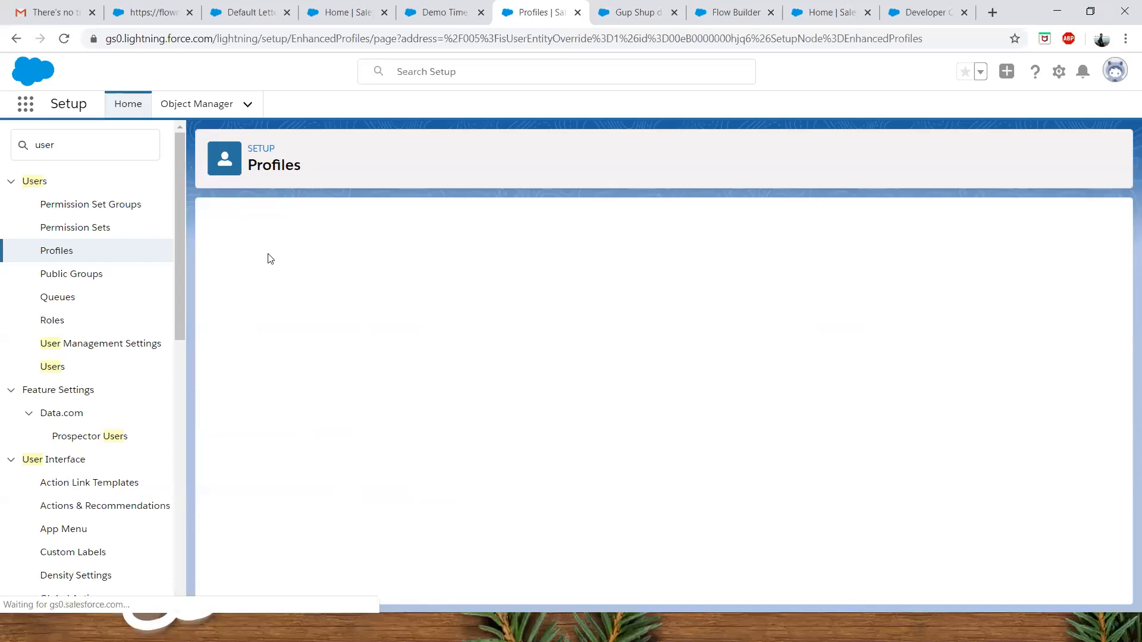